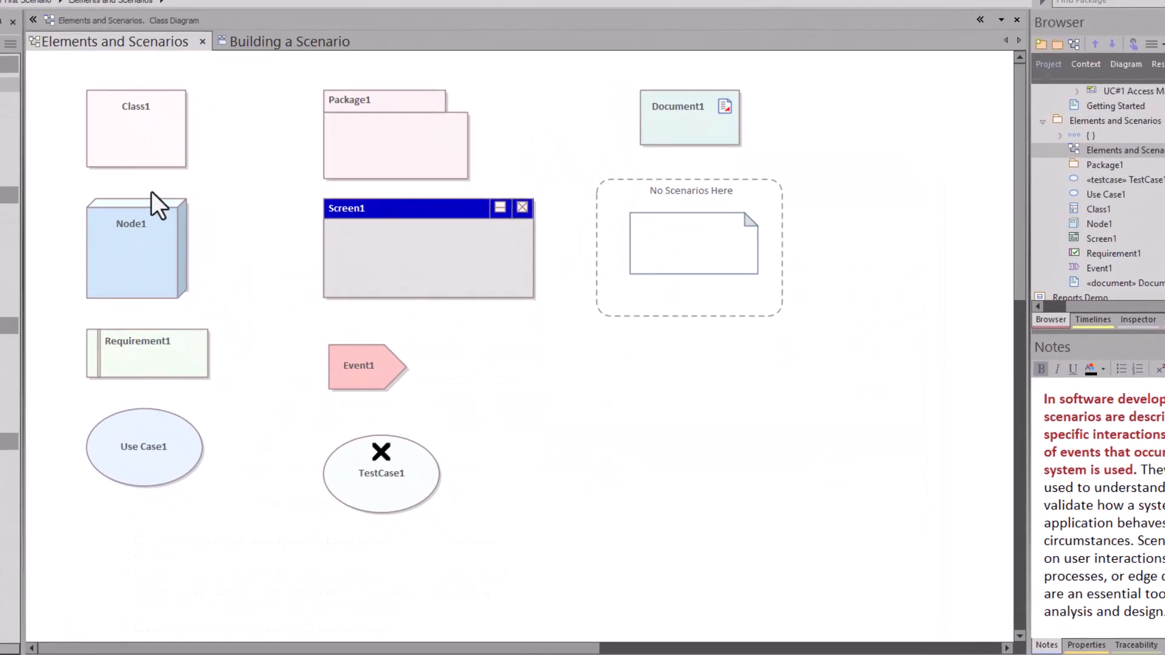
- View the scenarios in Class1's properties, open them in the Structure Editor, and close the editor
double_click(129, 152)
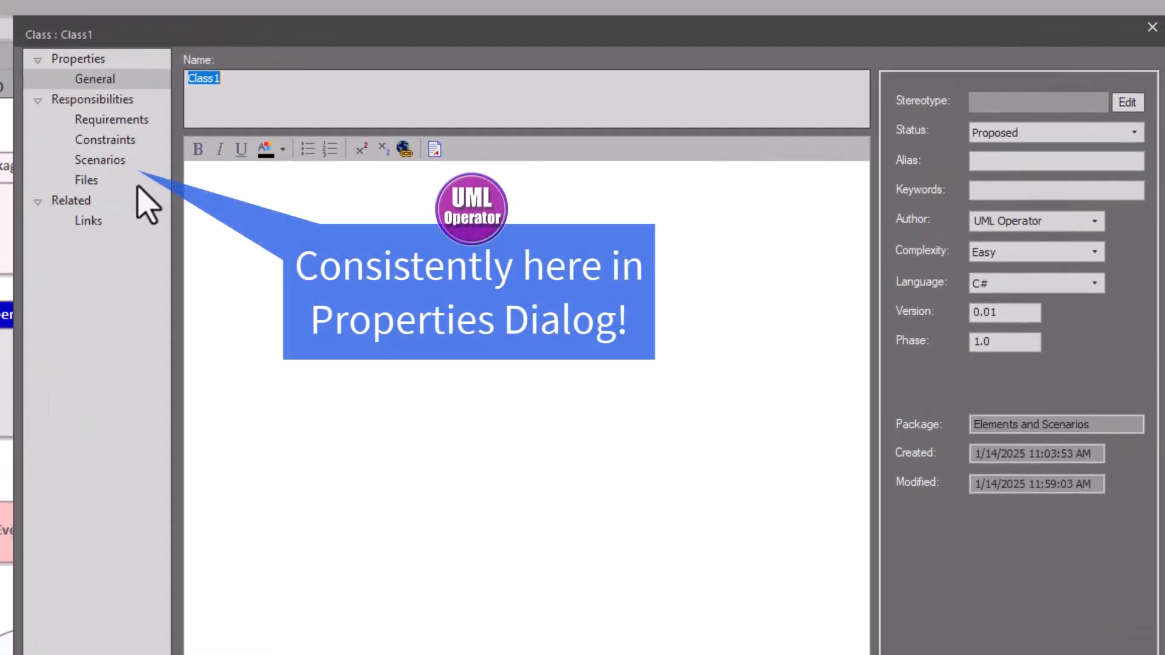
click(94, 162)
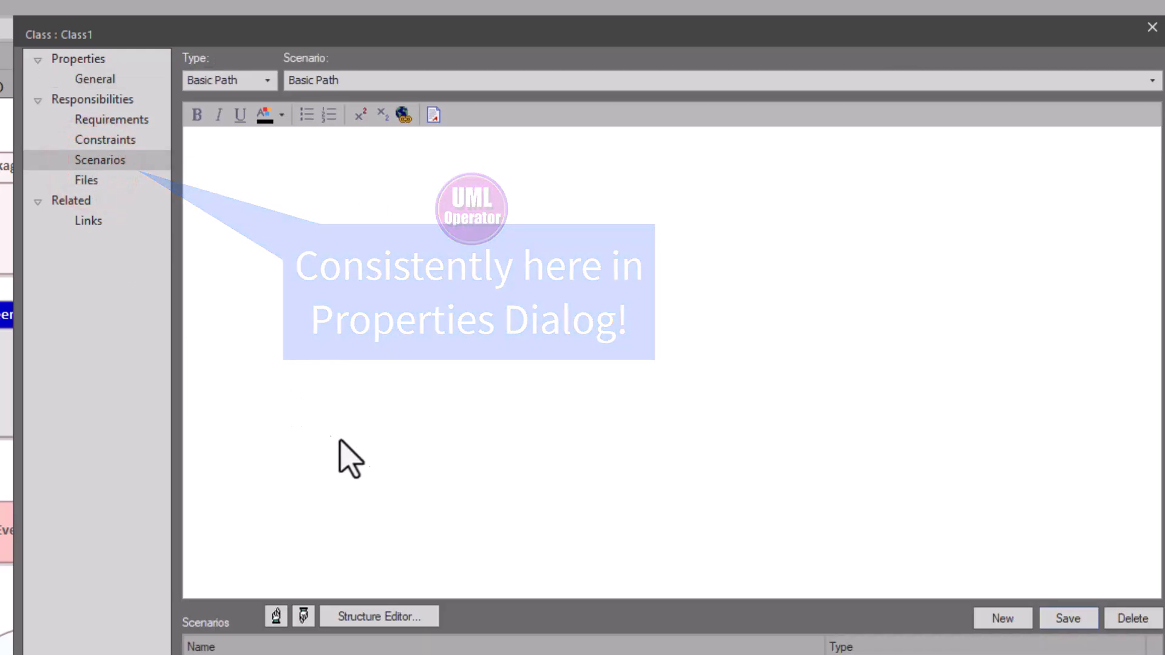
click(364, 618)
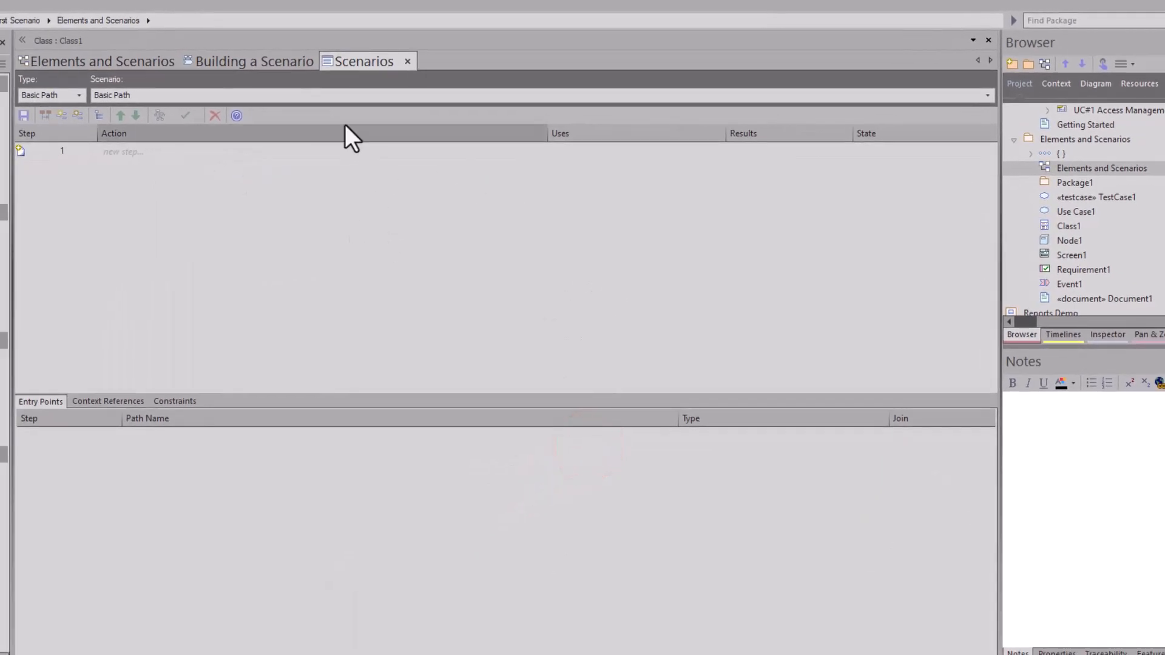
click(406, 61)
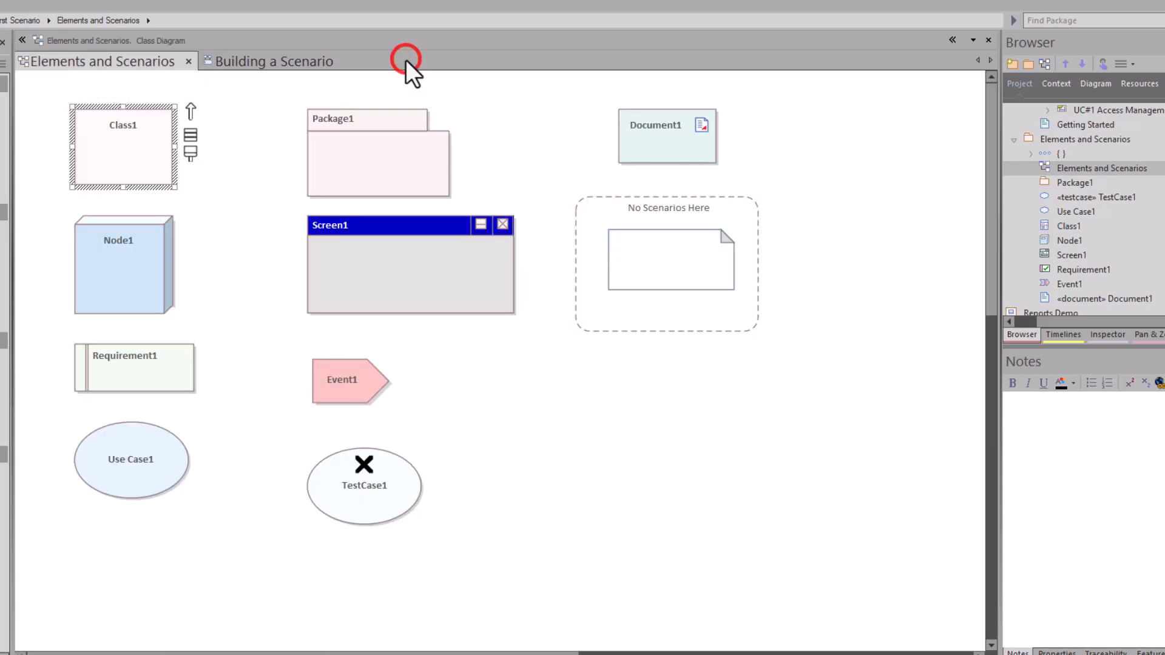
- View the scenarios in Node1's properties and close the dialog without making changes
double_click(125, 271)
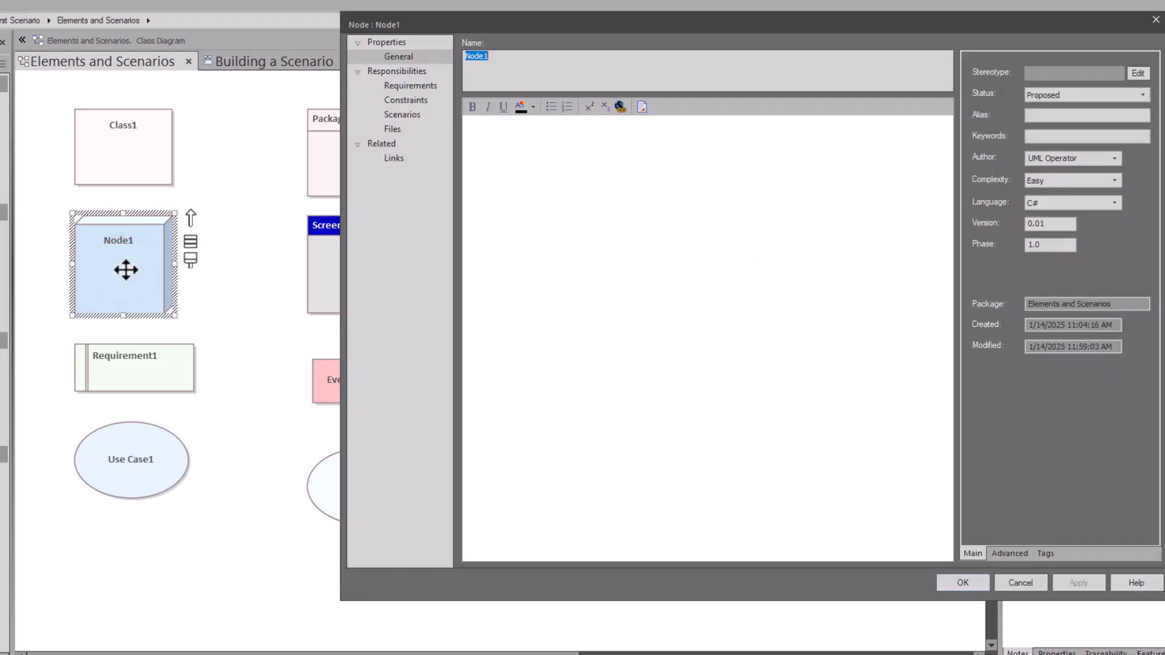
click(401, 115)
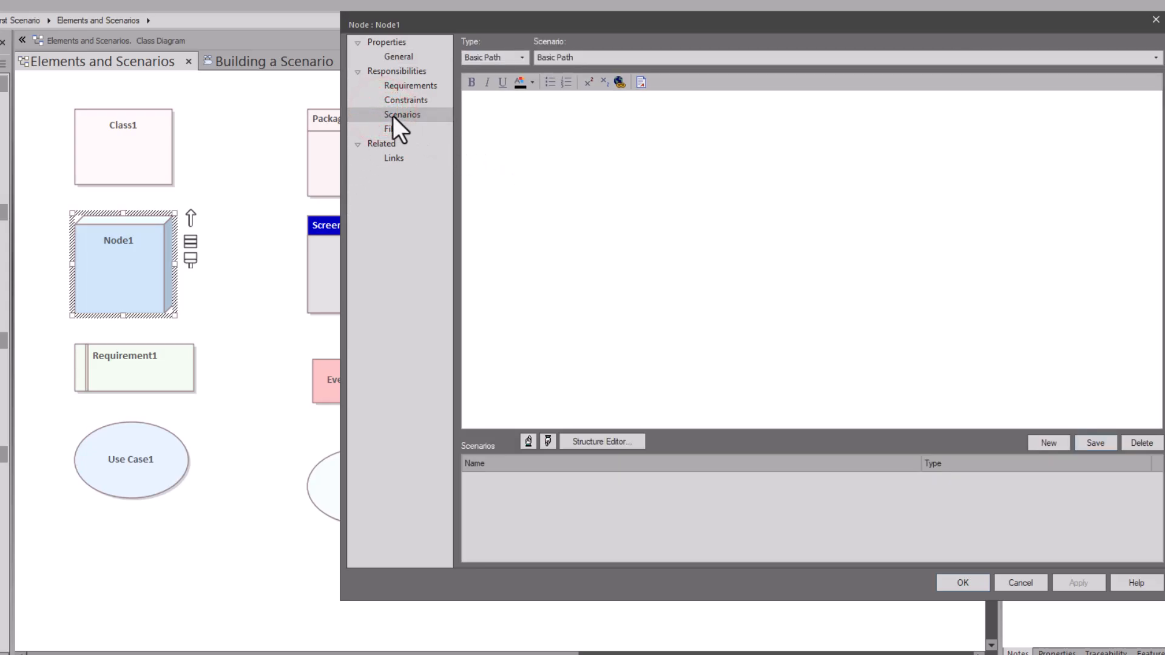
click(1009, 579)
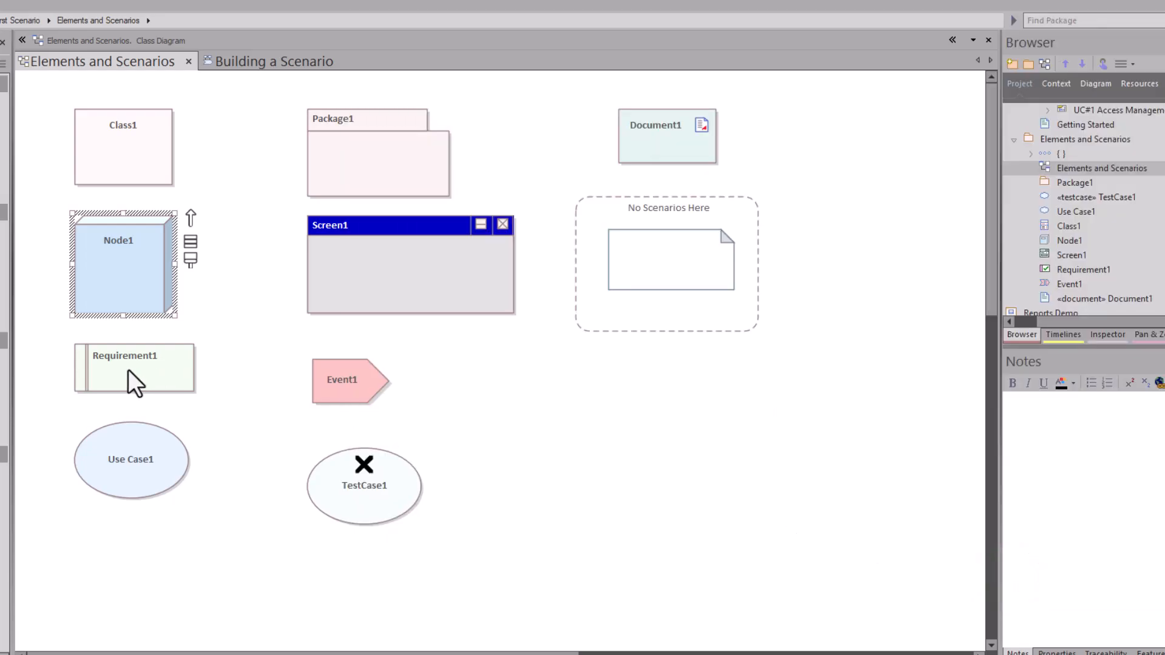
- Open Requirement1's properties, shrink the dialog to uncover more of the diagram, and close it without changing the element
double_click(126, 369)
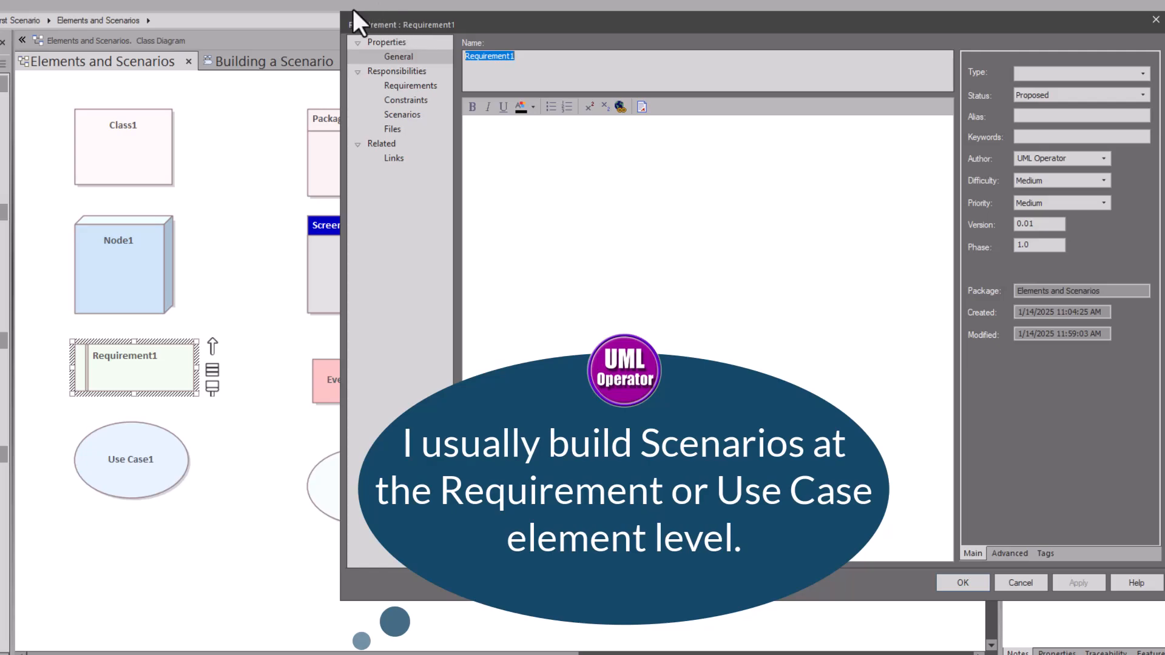
drag(340, 11, 695, 317)
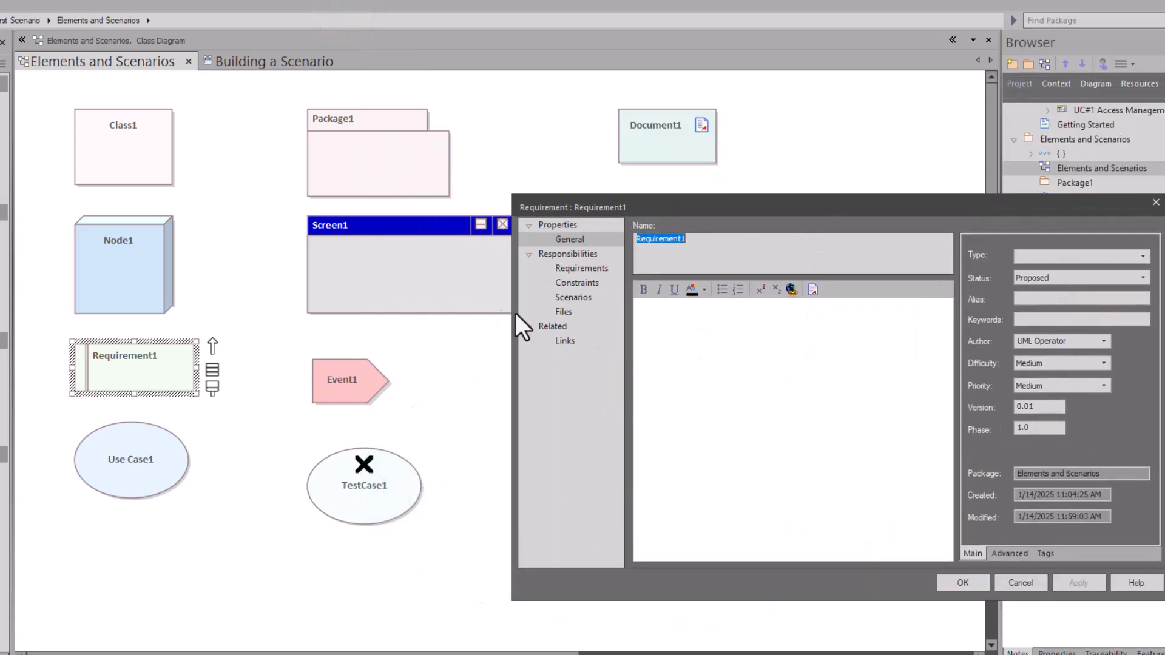
click(1020, 582)
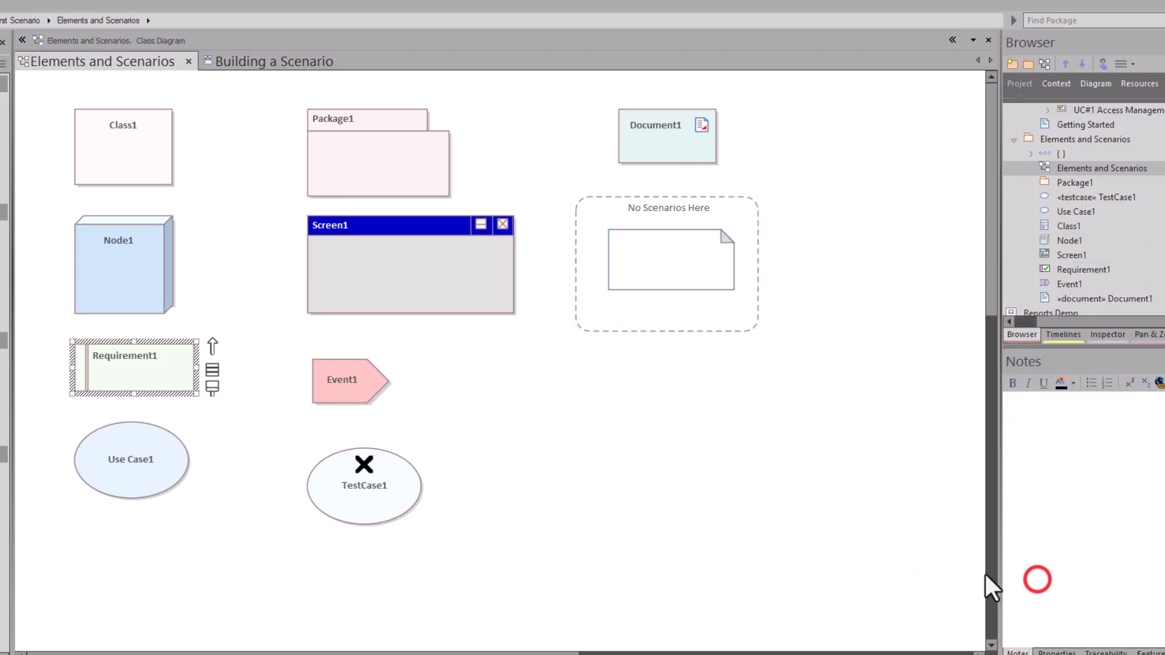
- Open Use Case1 directly in its scenario editor from the diagram and close the editor
click(159, 473)
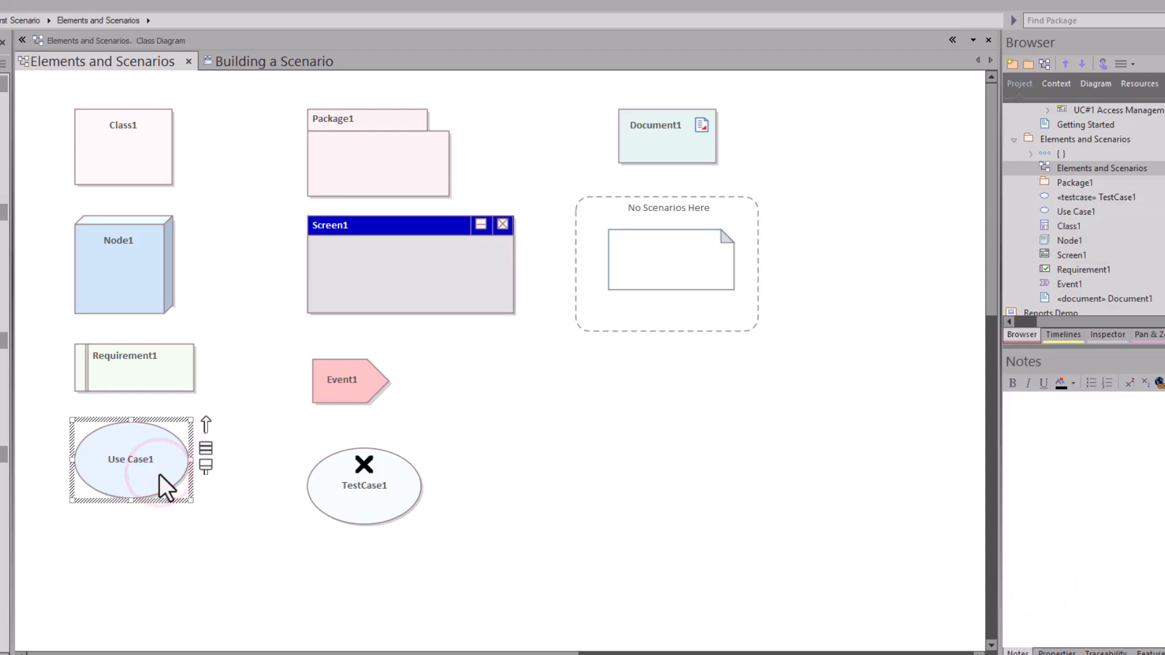
double_click(159, 474)
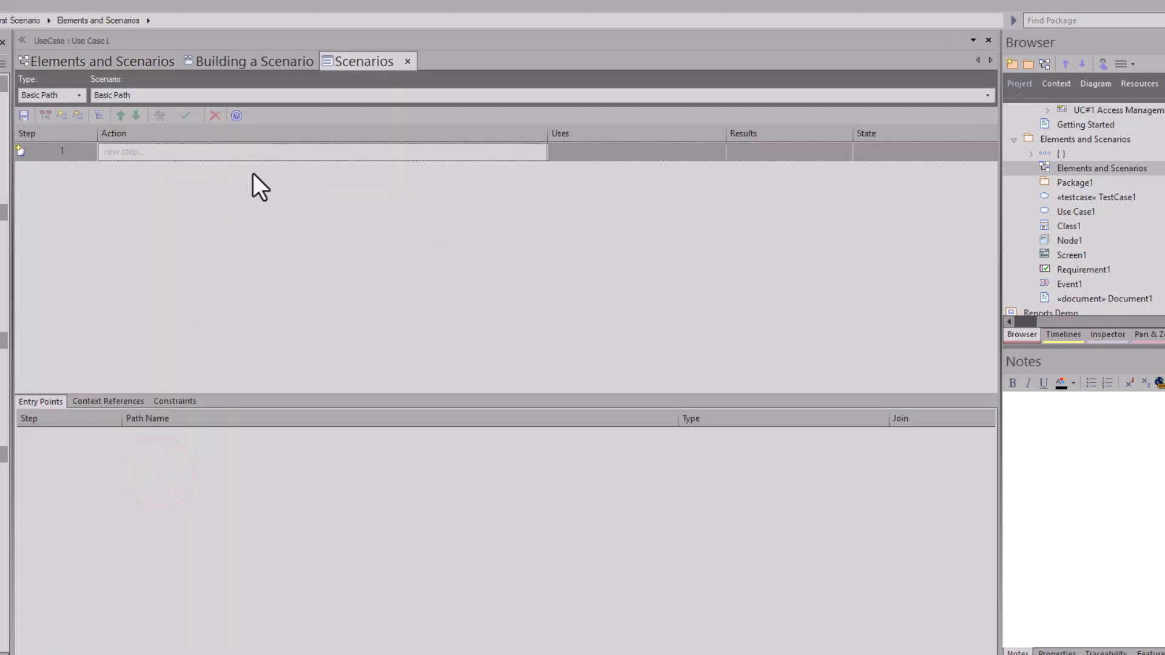
click(407, 61)
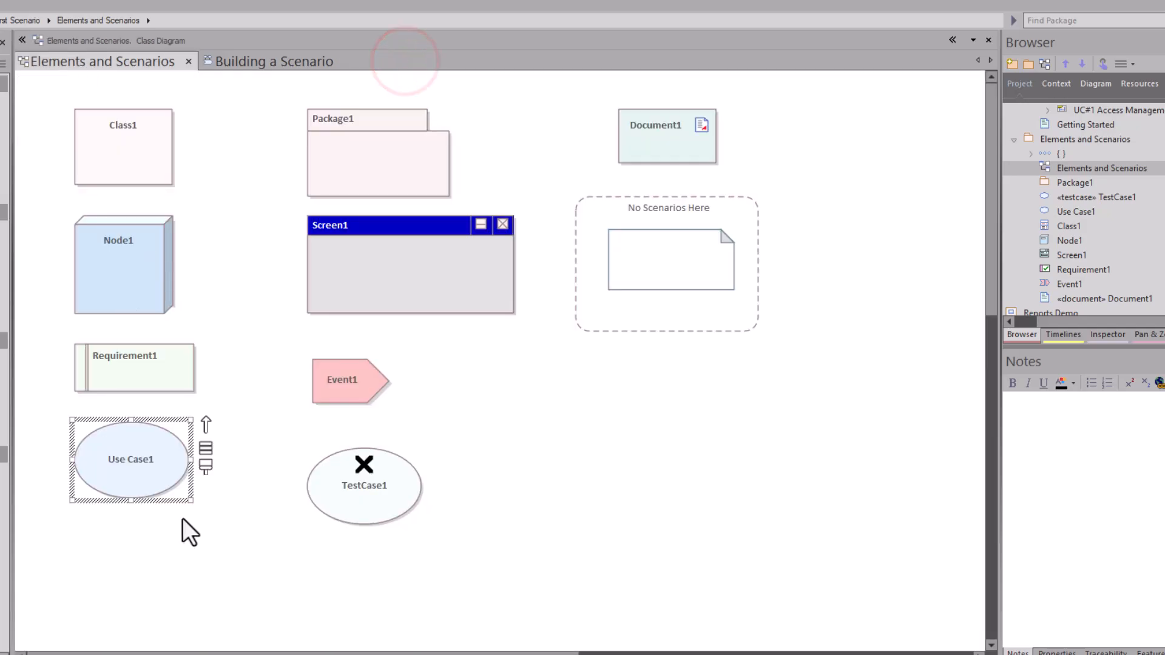
- Reach Use Case1's scenarios through its properties, open them in the Structure Editor, and close the editor
click(184, 520)
right_click(144, 475)
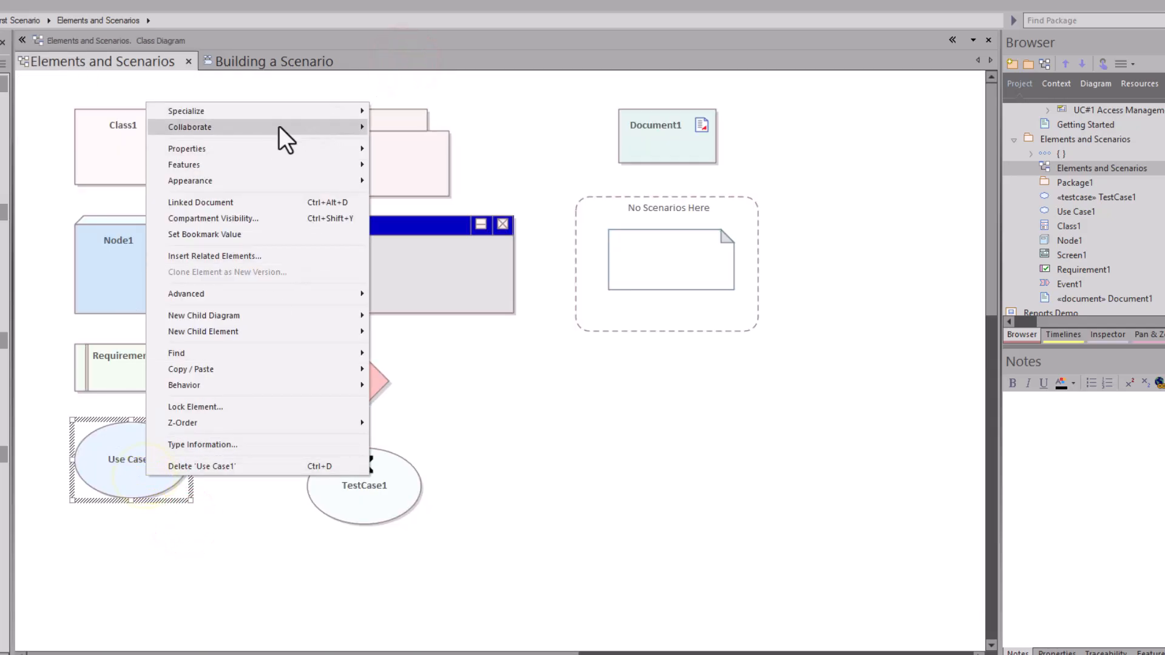
mouse_move(264, 128)
click(411, 151)
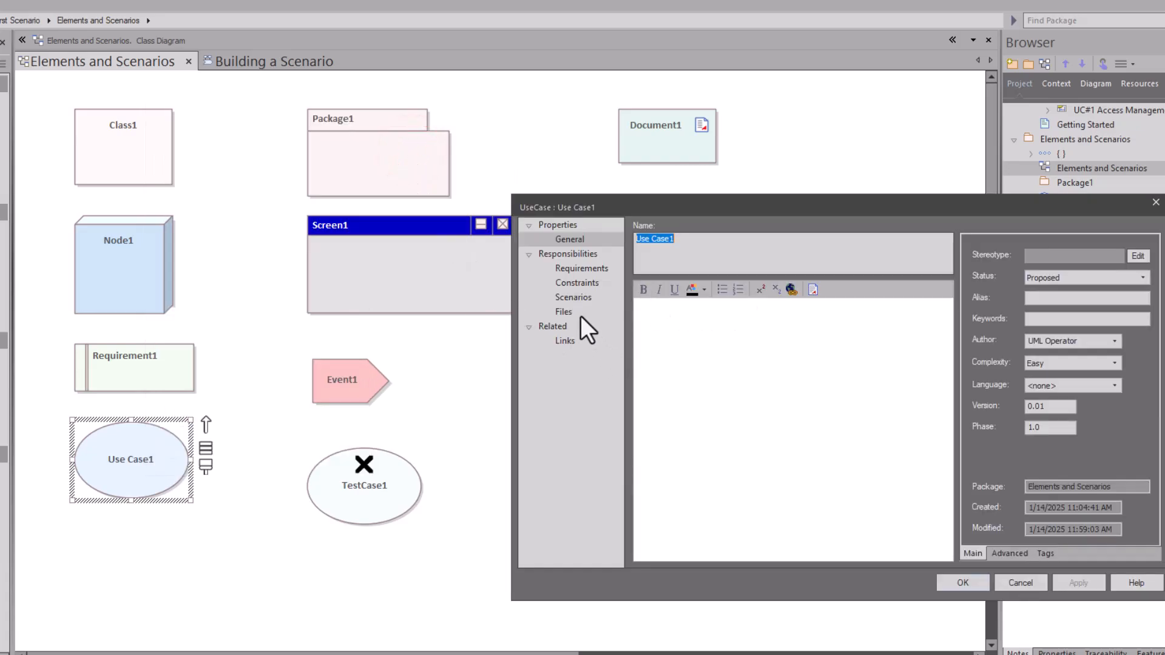
click(573, 299)
click(748, 442)
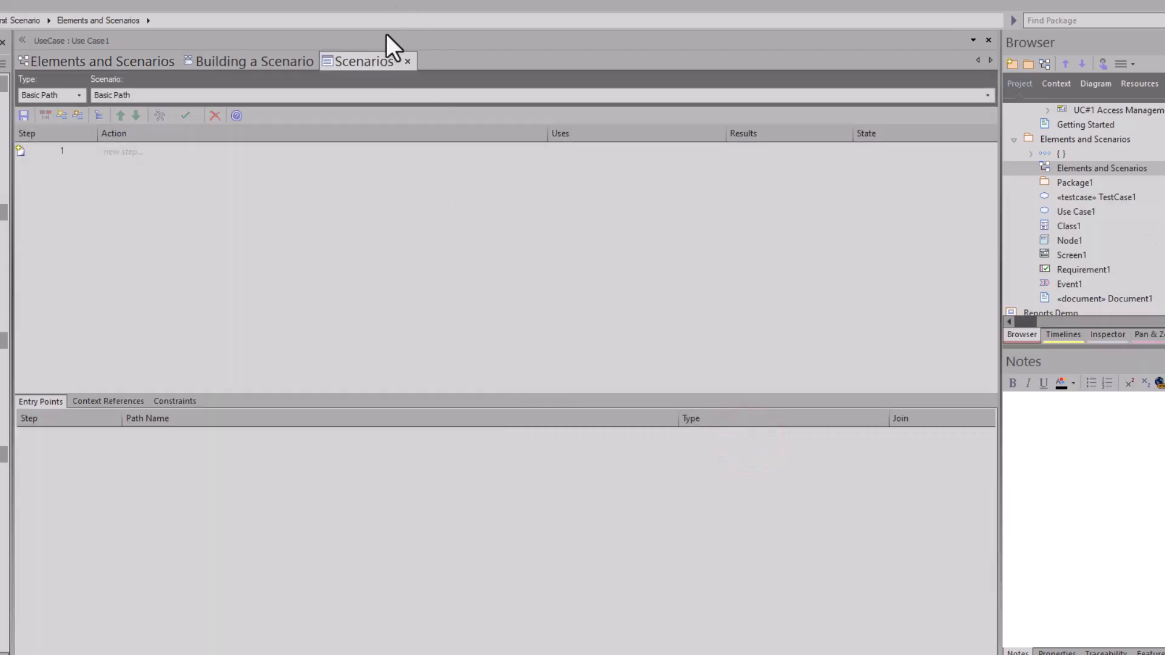
click(402, 63)
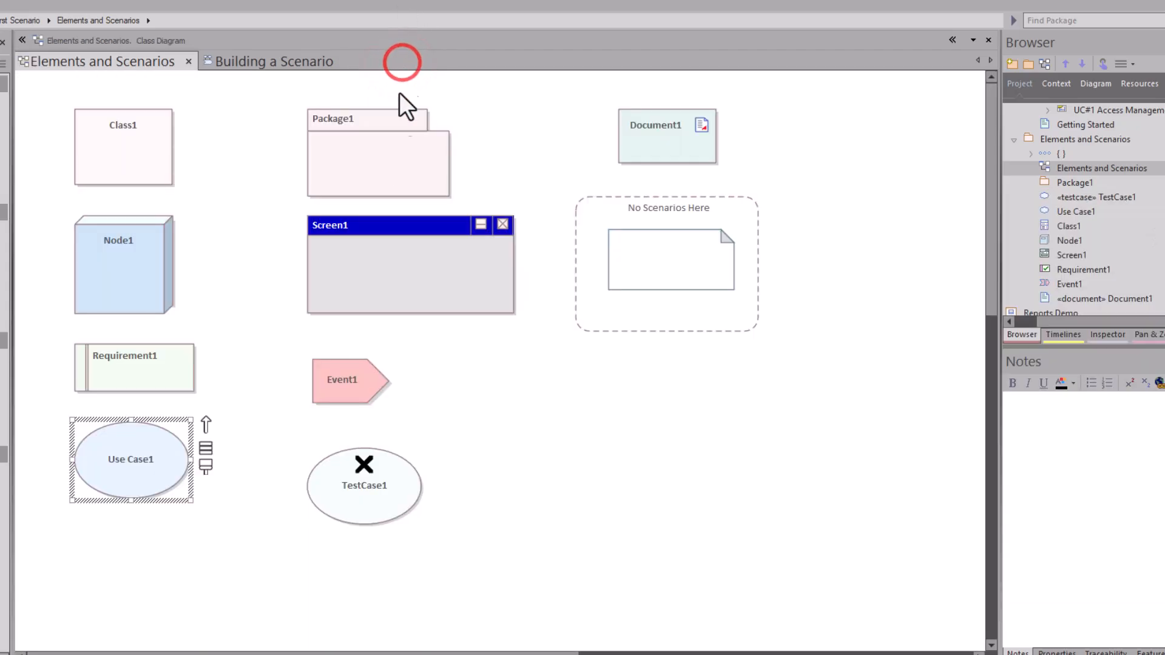
- Open TestCase1's scenario editor directly from the diagram and close it
click(383, 495)
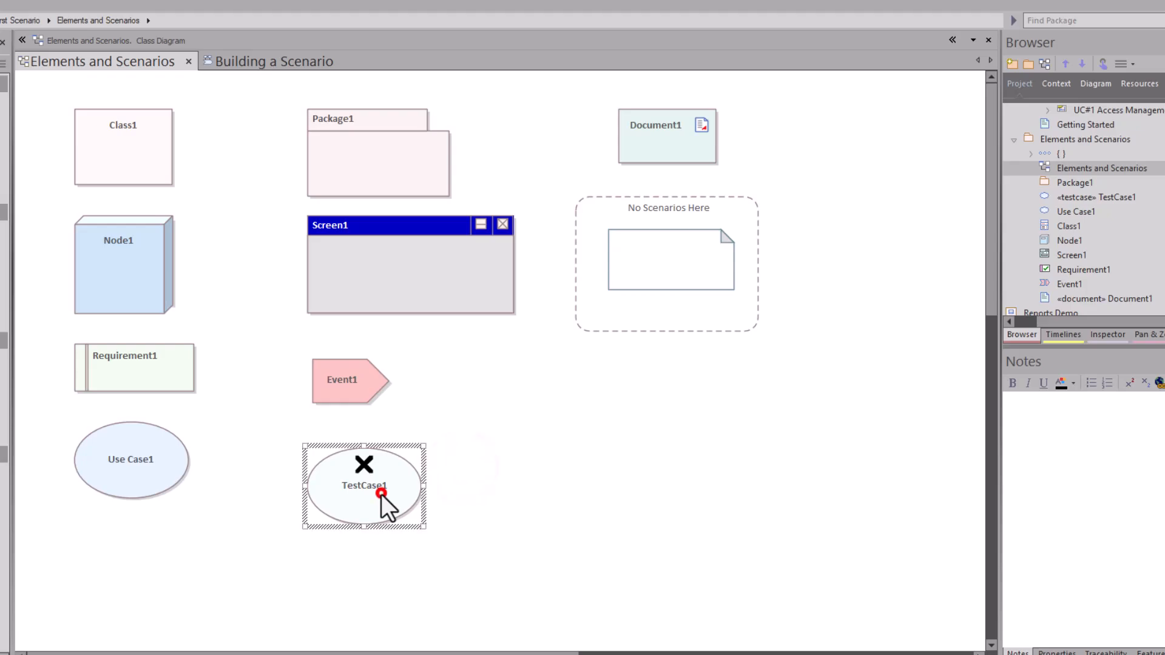
double_click(384, 496)
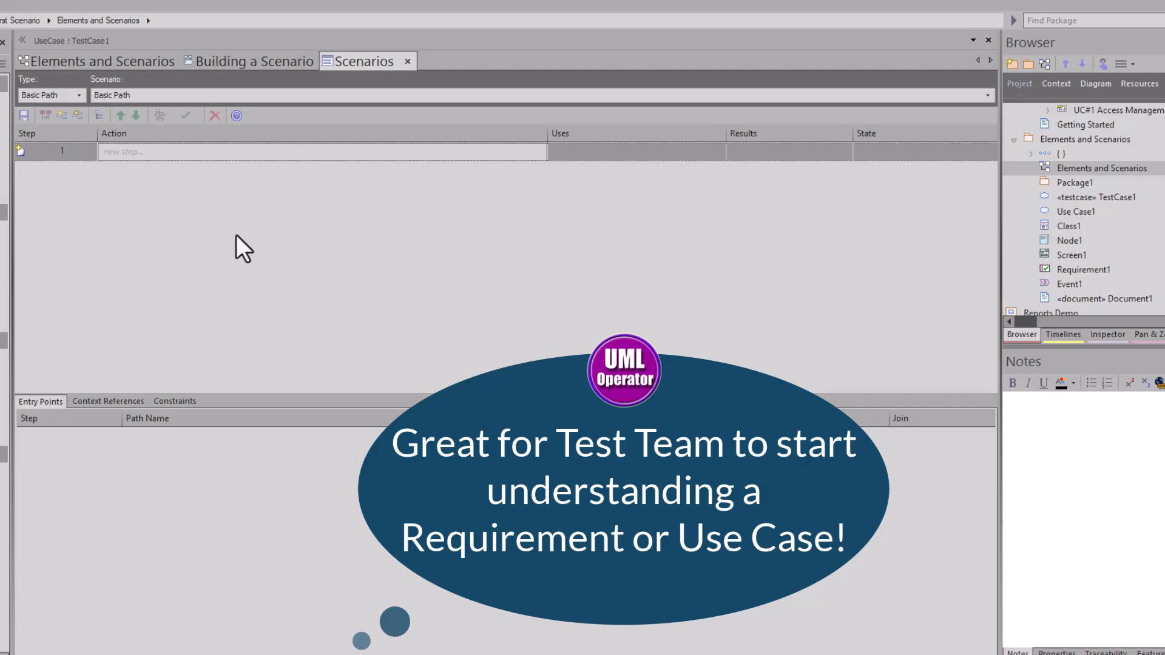
click(407, 60)
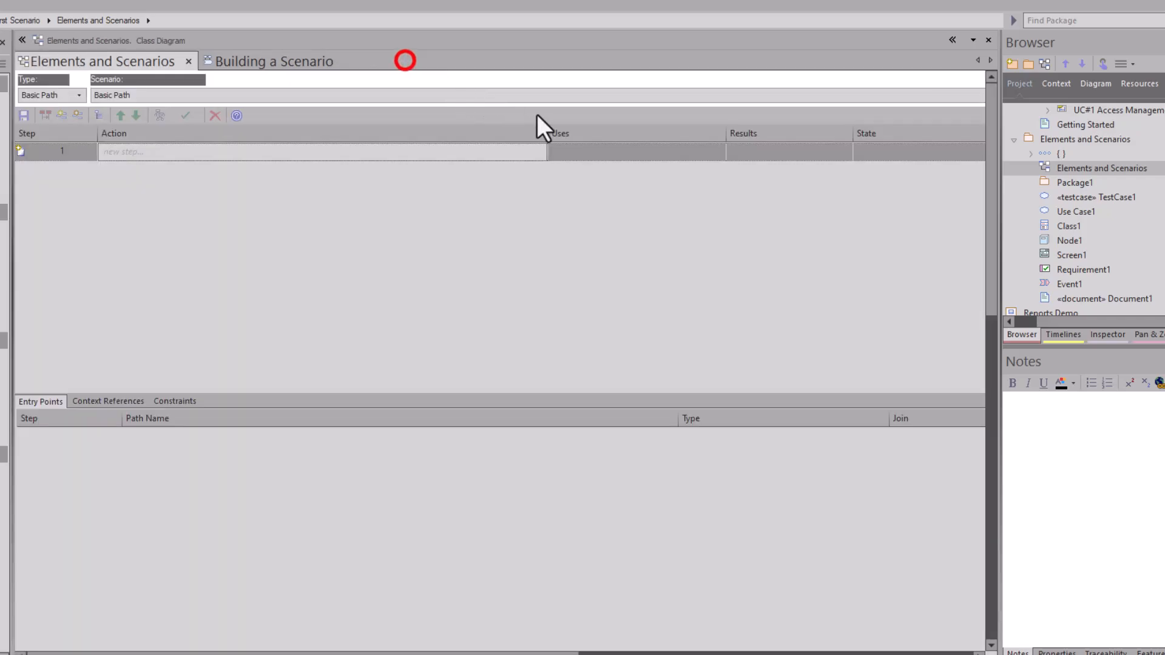
- Reach Document1's scenarios through its properties, open them in the Structure Editor, and close the editor
click(638, 155)
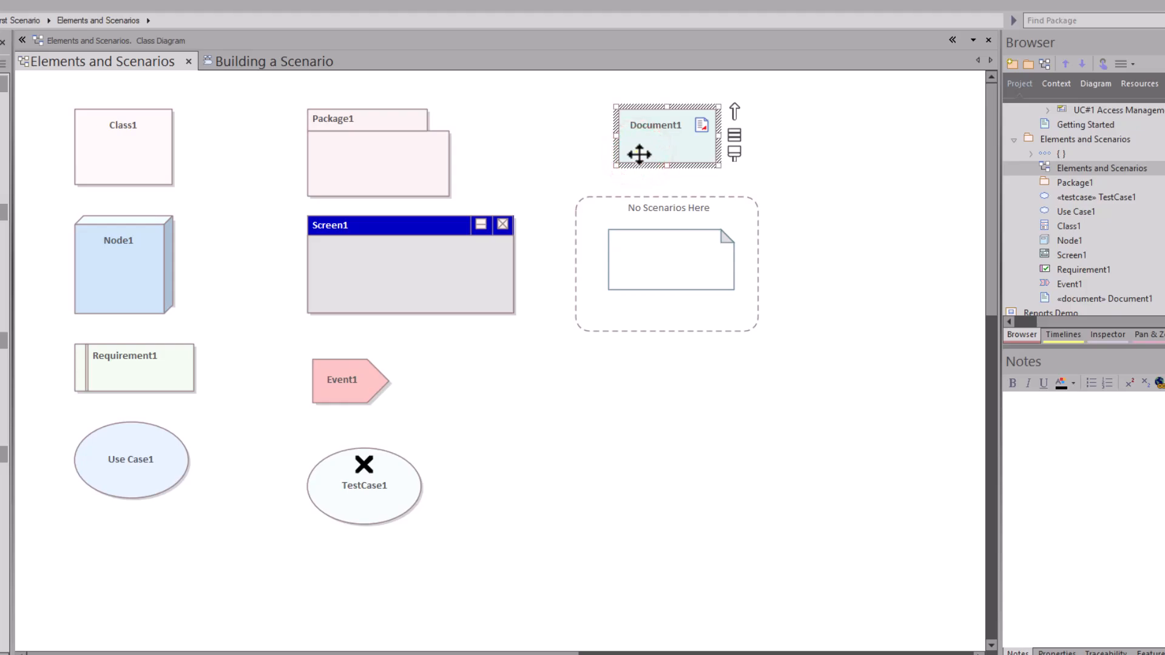
right_click(638, 155)
click(670, 199)
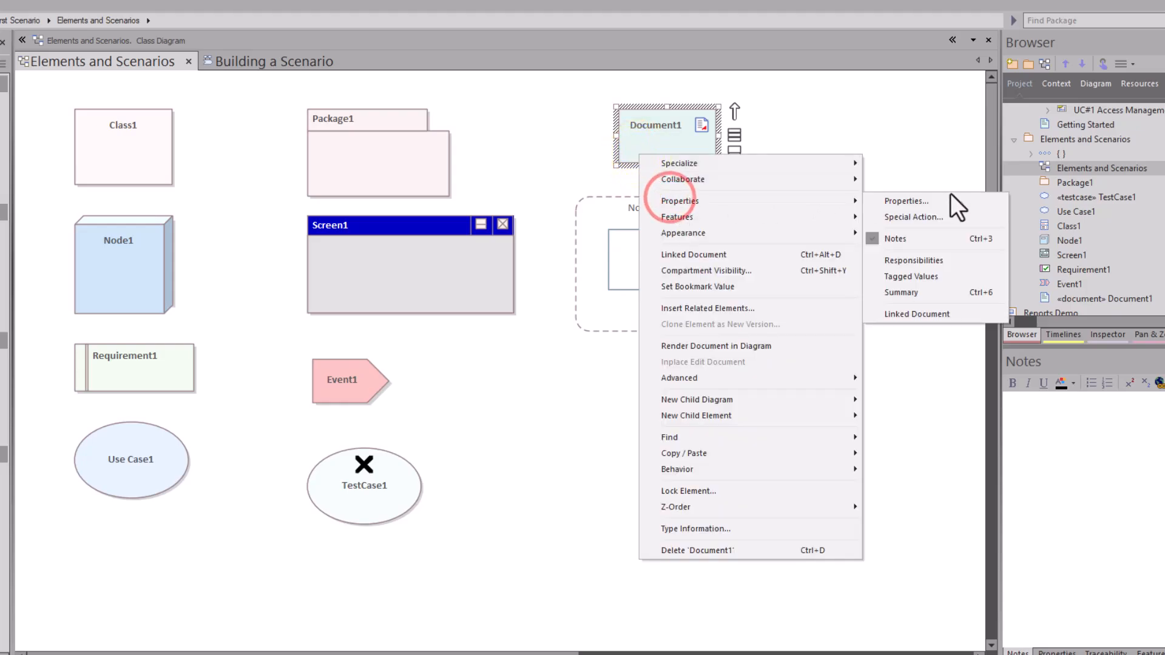
click(896, 202)
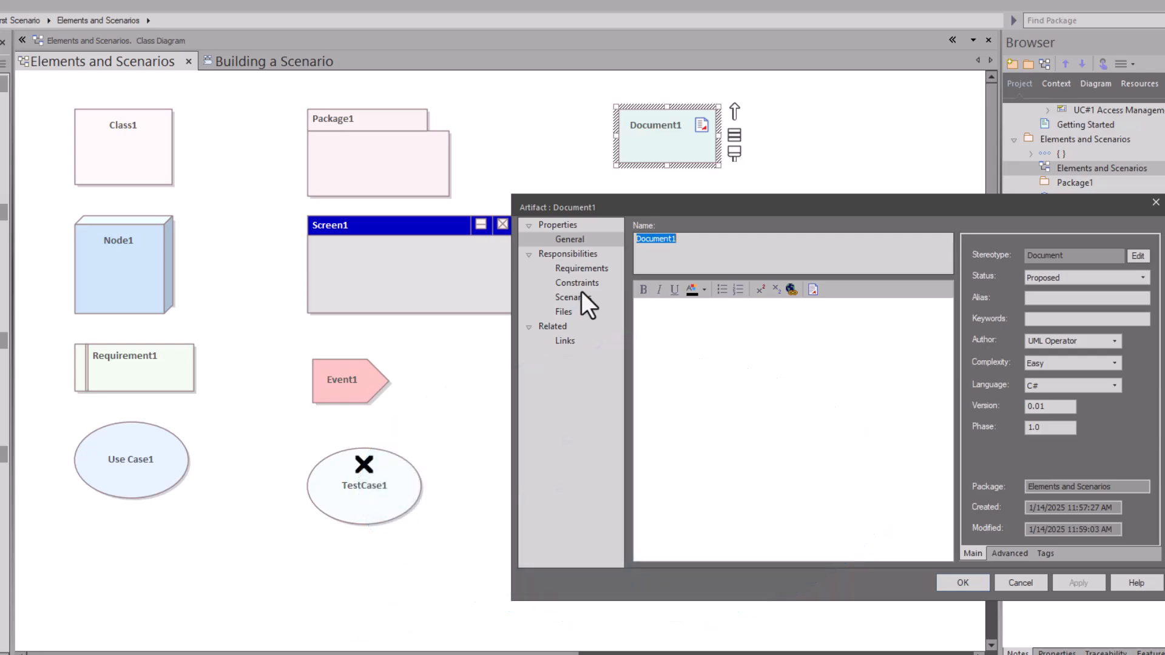
click(574, 303)
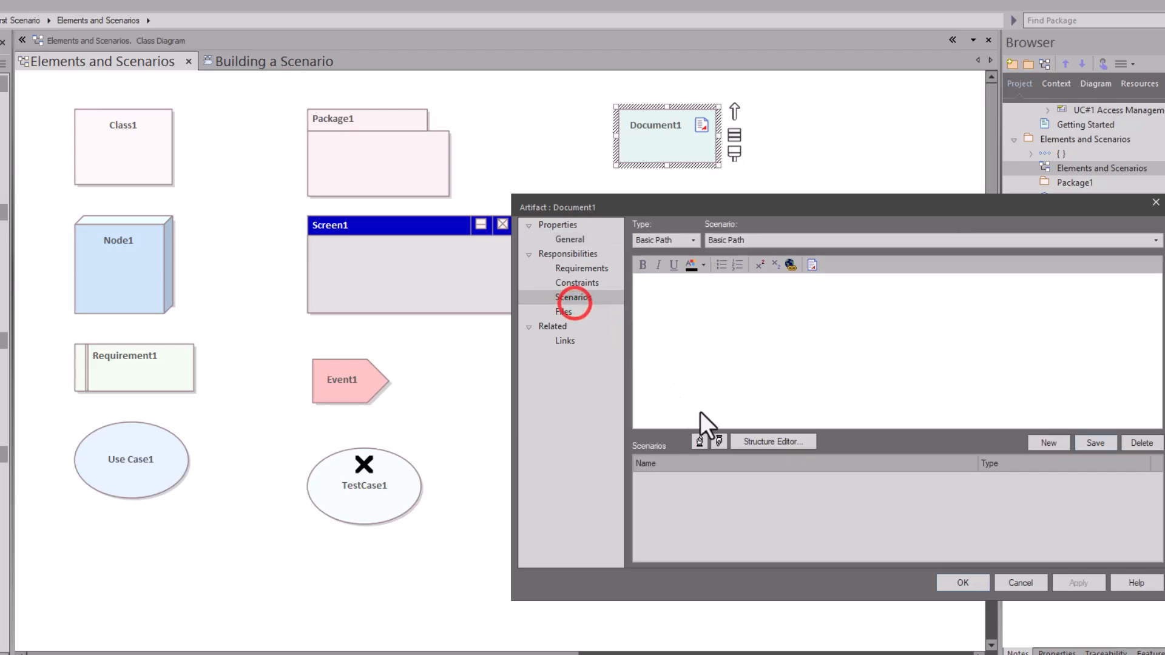
click(766, 441)
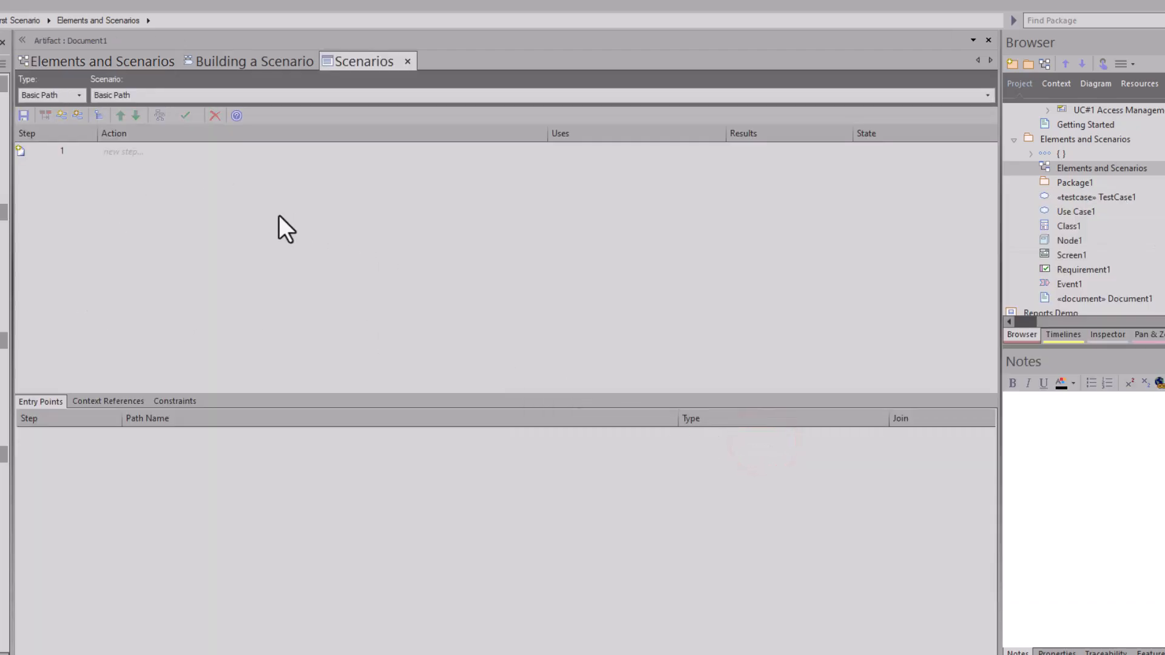
click(406, 60)
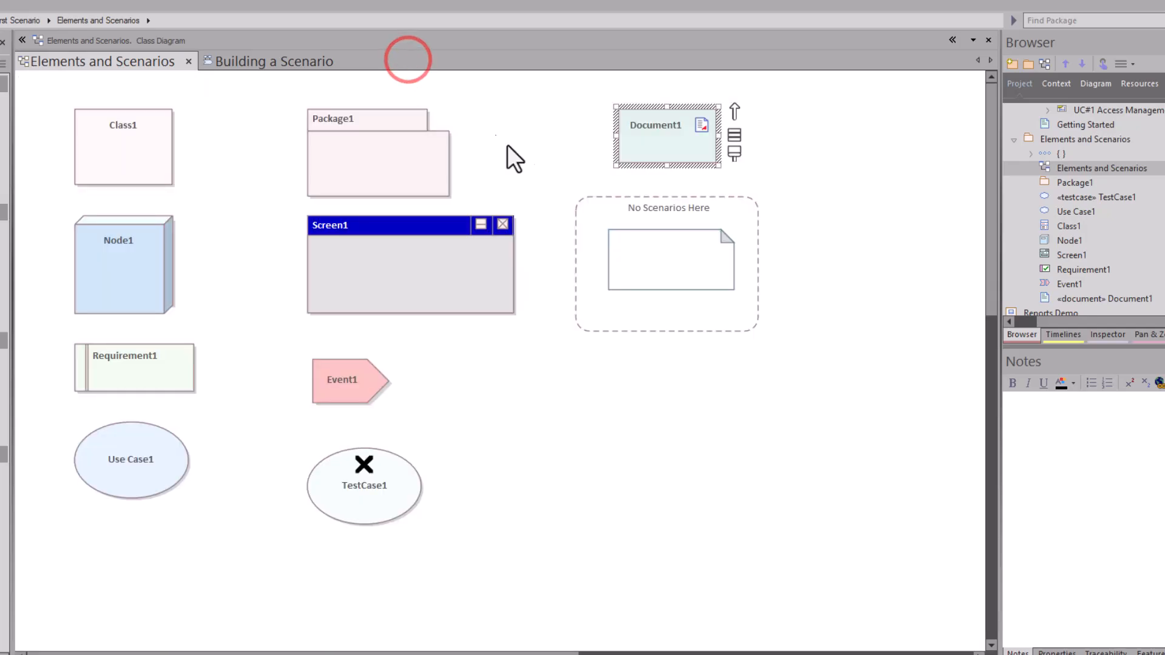
- Collapse the Composite Parts, UML Standard Profile, Analysis and User Interface toolbox groups, leaving the Common Elements group expanded
click(679, 216)
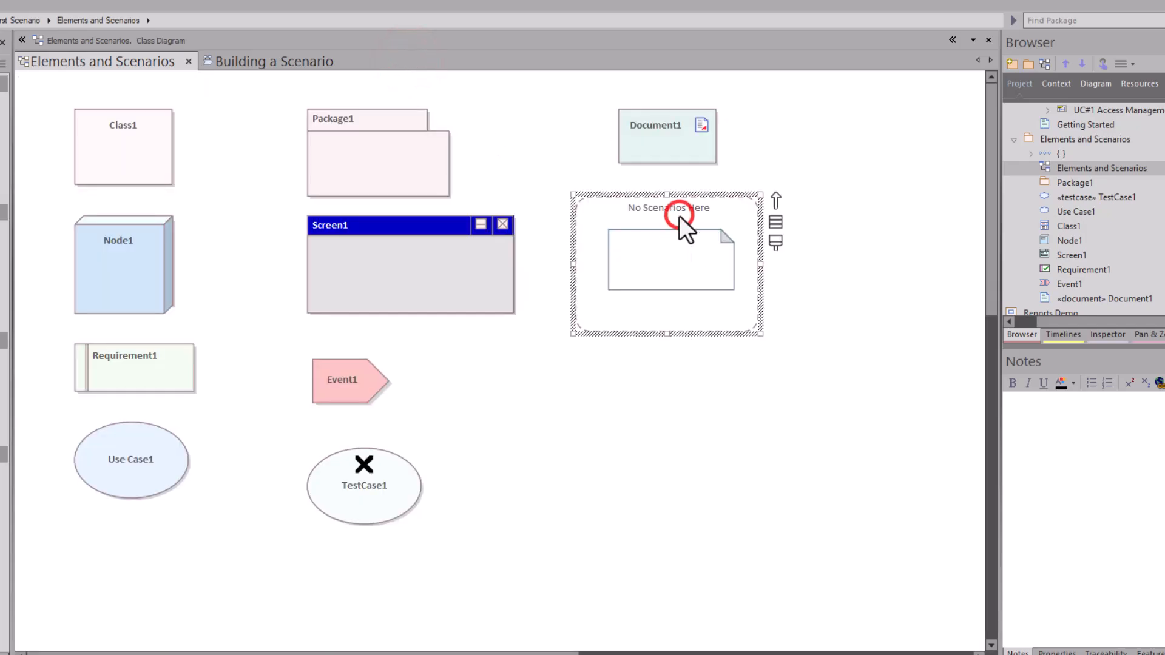
click(3, 335)
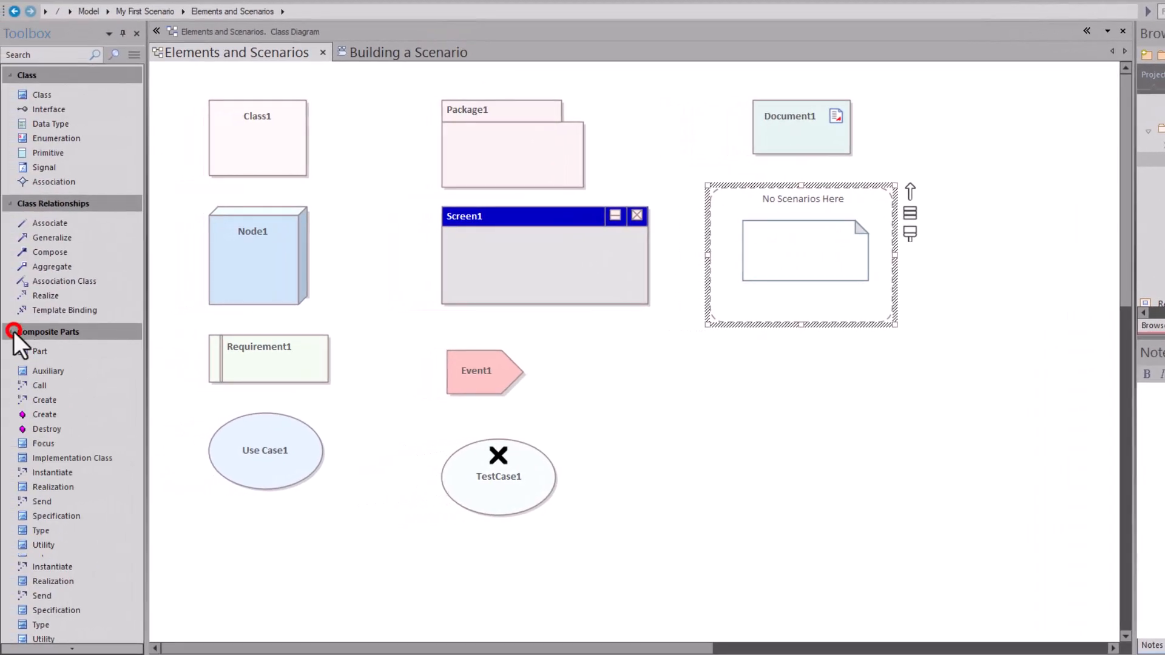
click(3, 448)
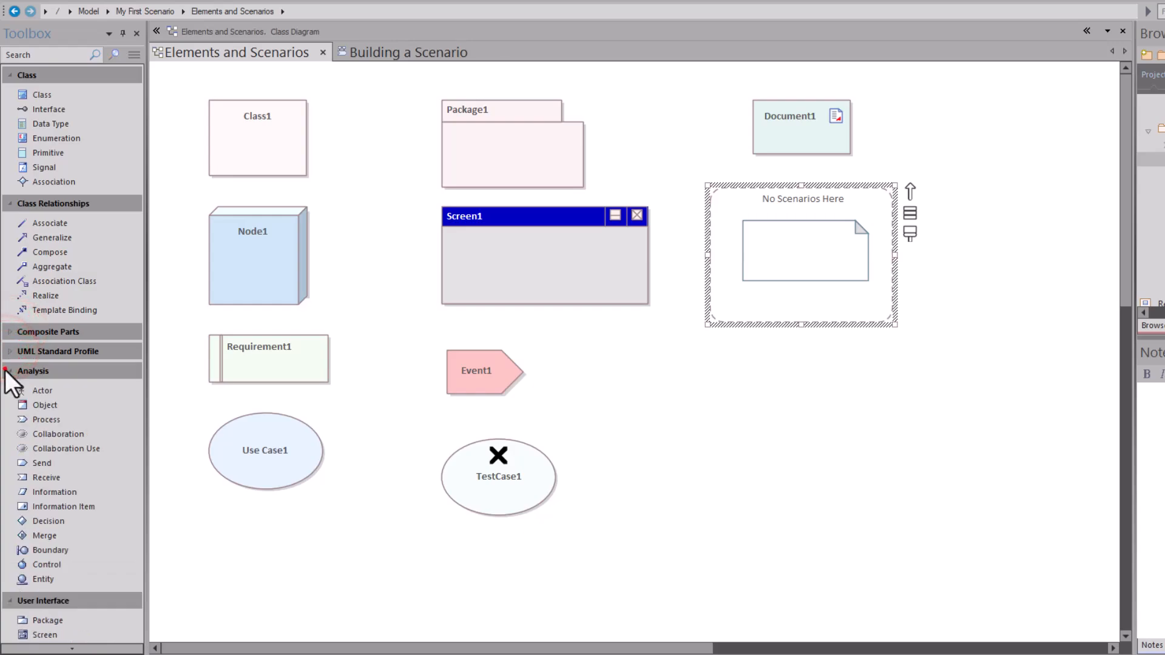
click(6, 370)
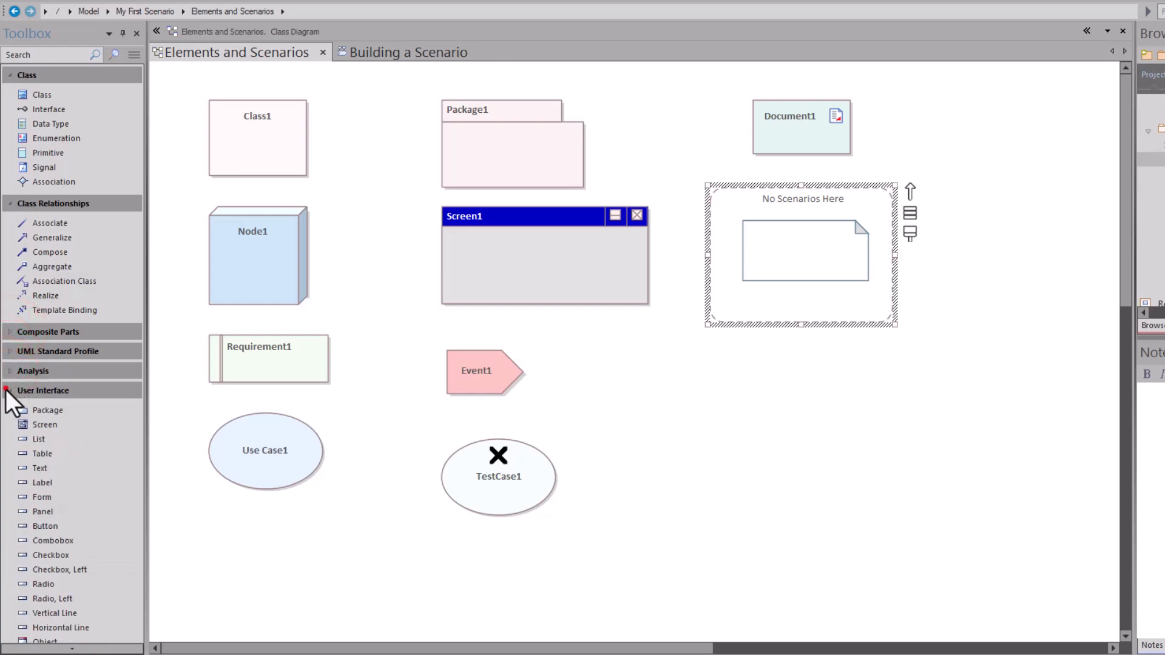
click(6, 388)
click(7, 409)
- View the properties of the No Scenarios Here boundary, move the dialog off the element, and cancel it
drag(715, 341, 755, 321)
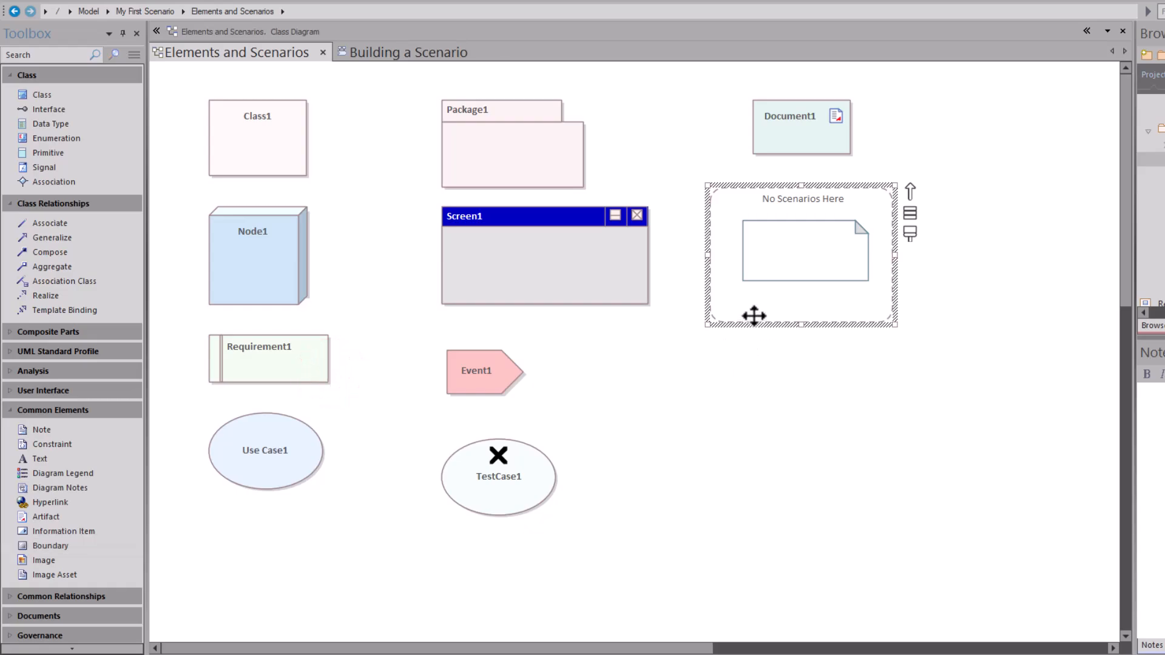
right_click(753, 313)
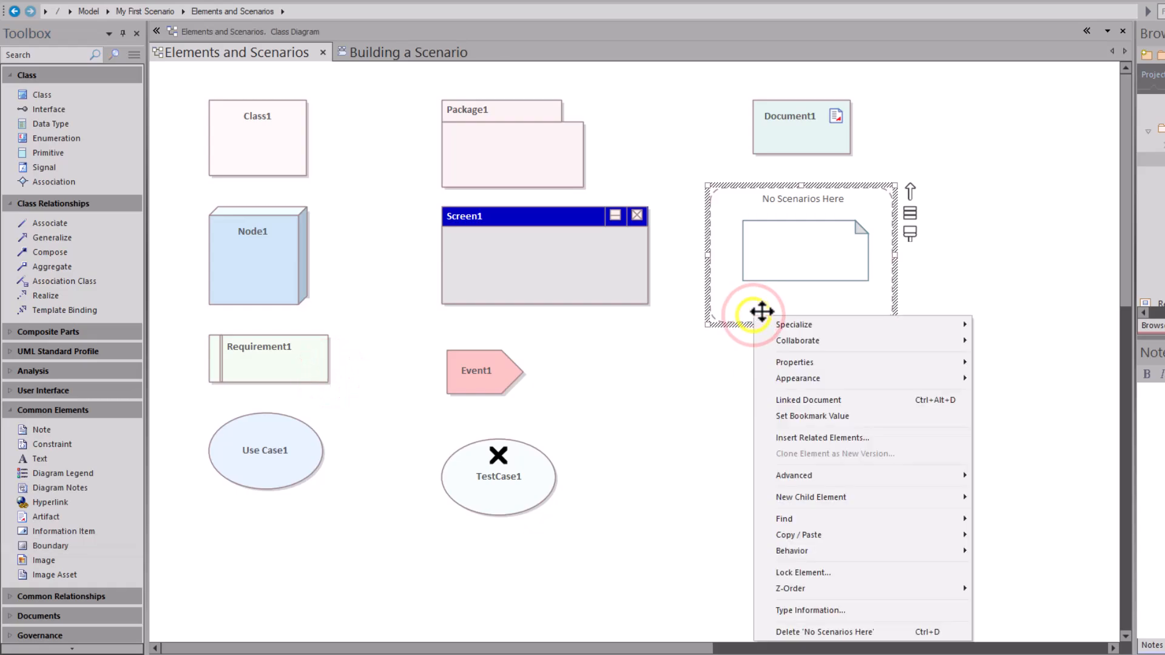
click(795, 363)
click(1014, 366)
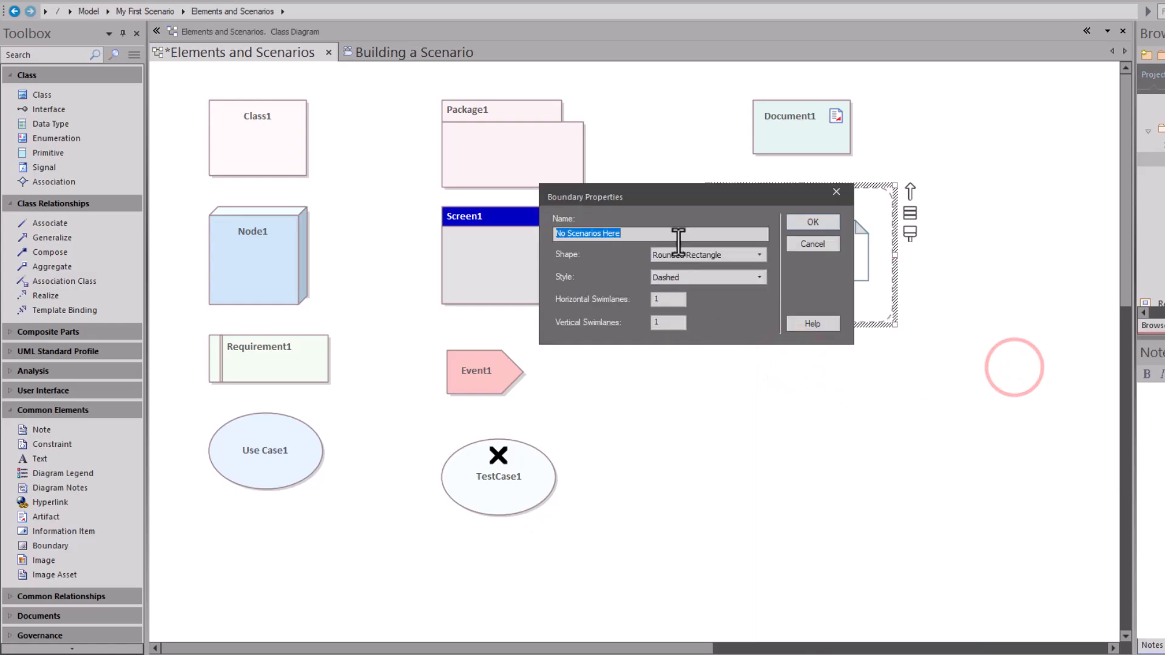
drag(682, 198, 489, 182)
click(599, 225)
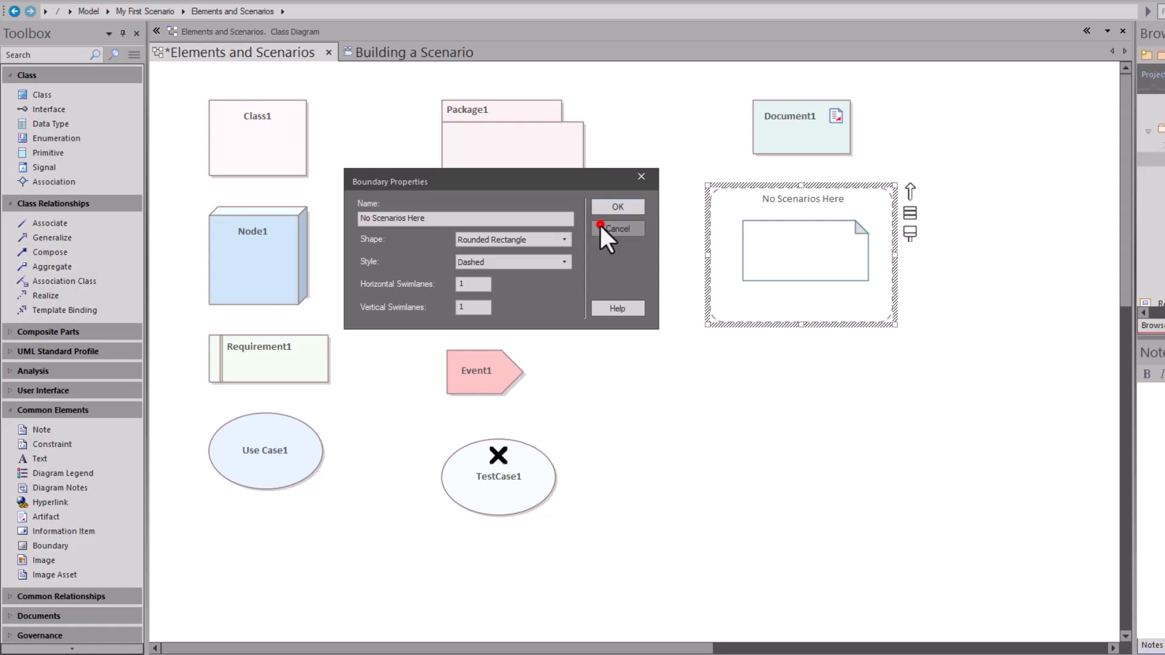
- Inspect the feature options offered by the empty note inside the No Scenarios Here boundary
click(818, 278)
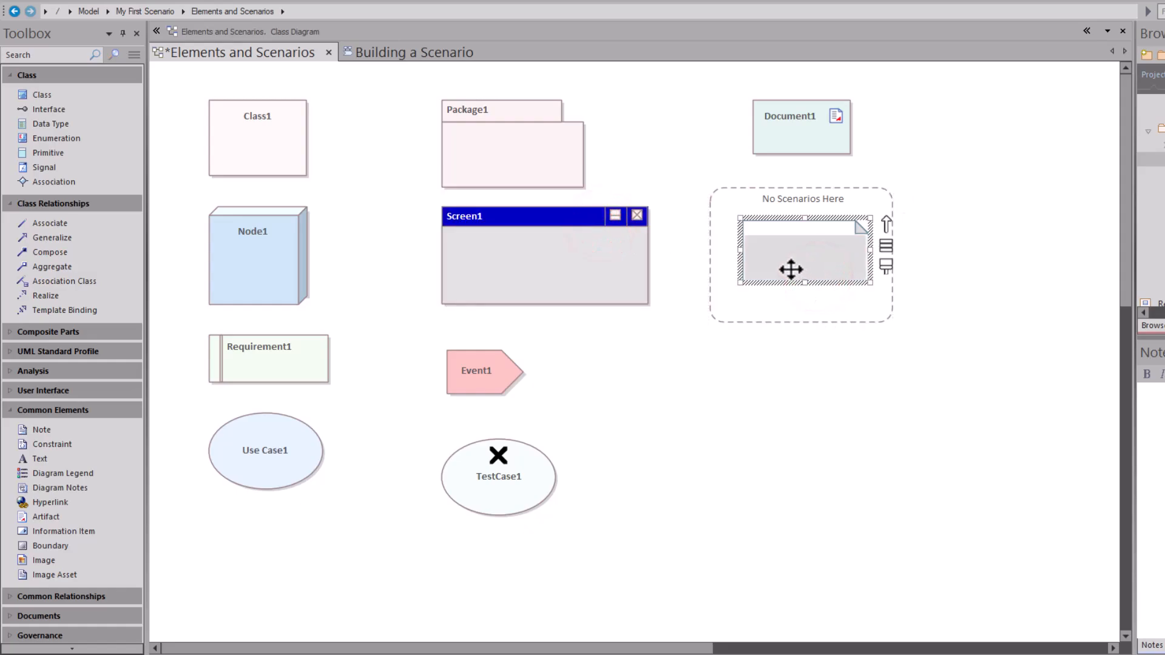
right_click(791, 269)
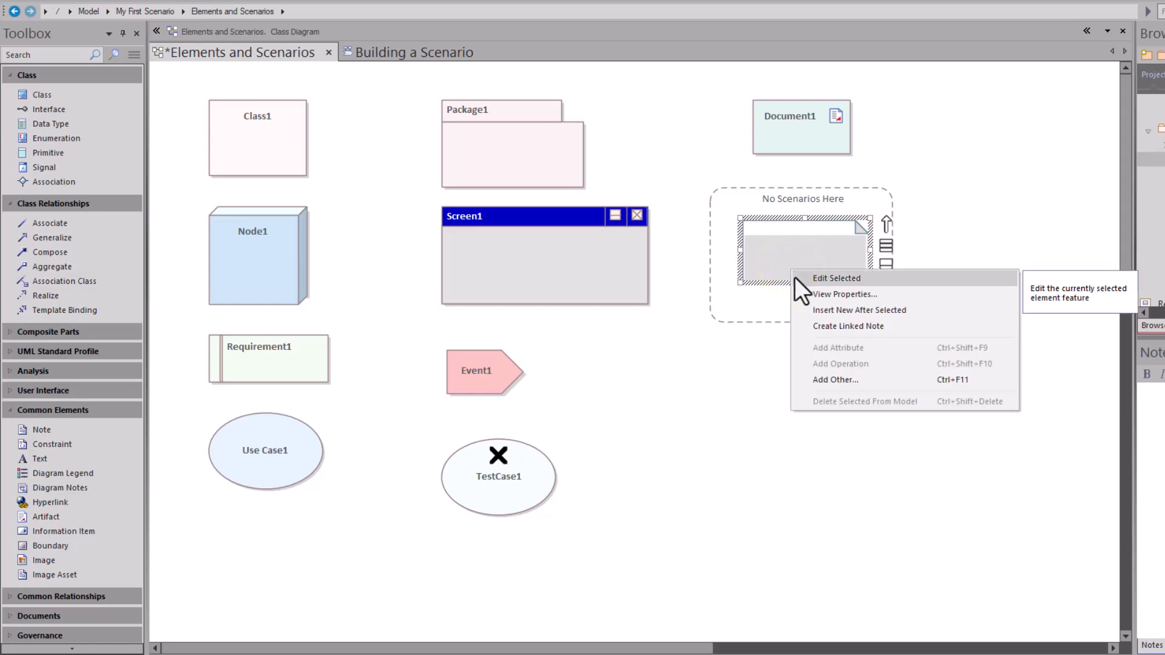
click(807, 288)
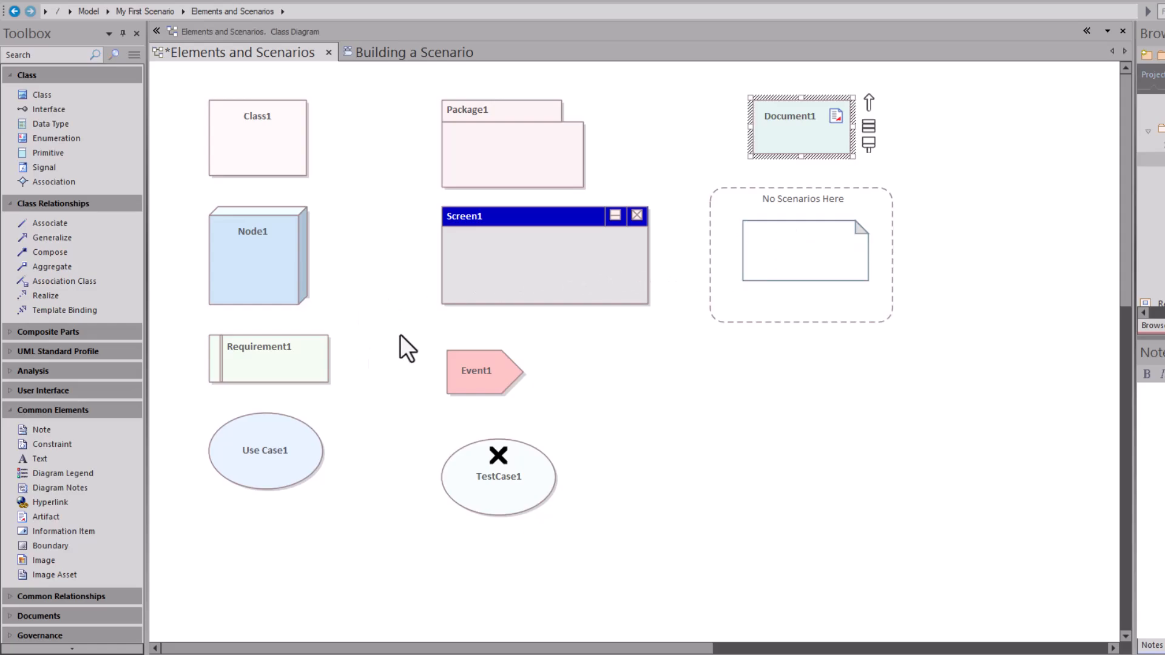
- Open Use Case1's scenario editor directly from the diagram
click(229, 463)
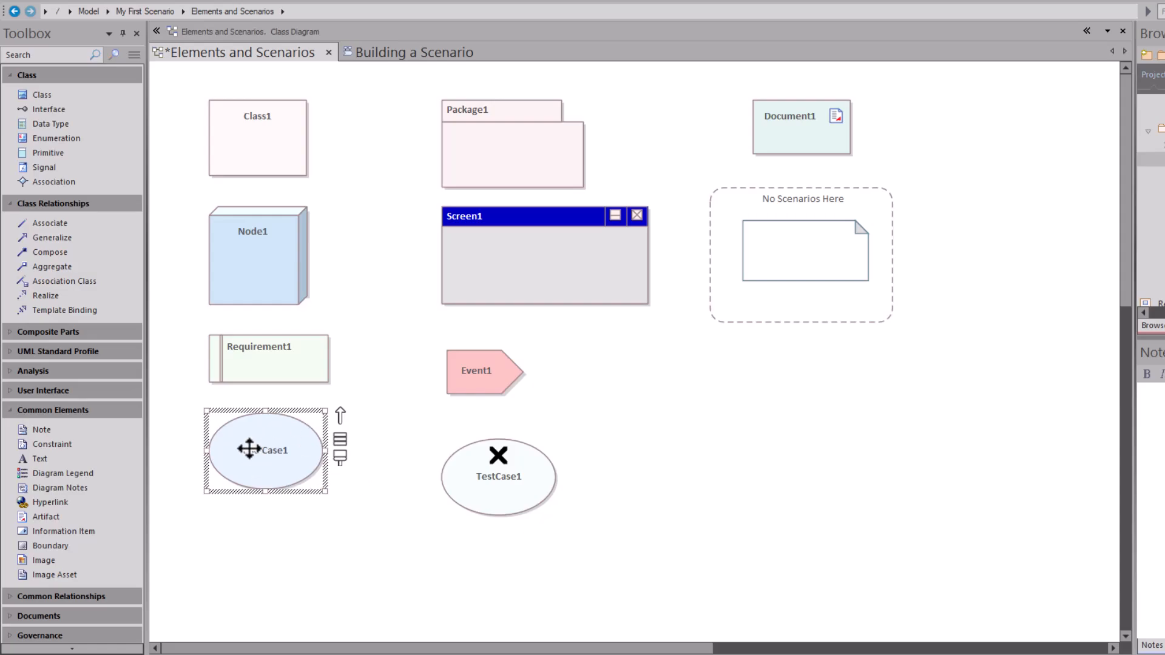
double_click(297, 455)
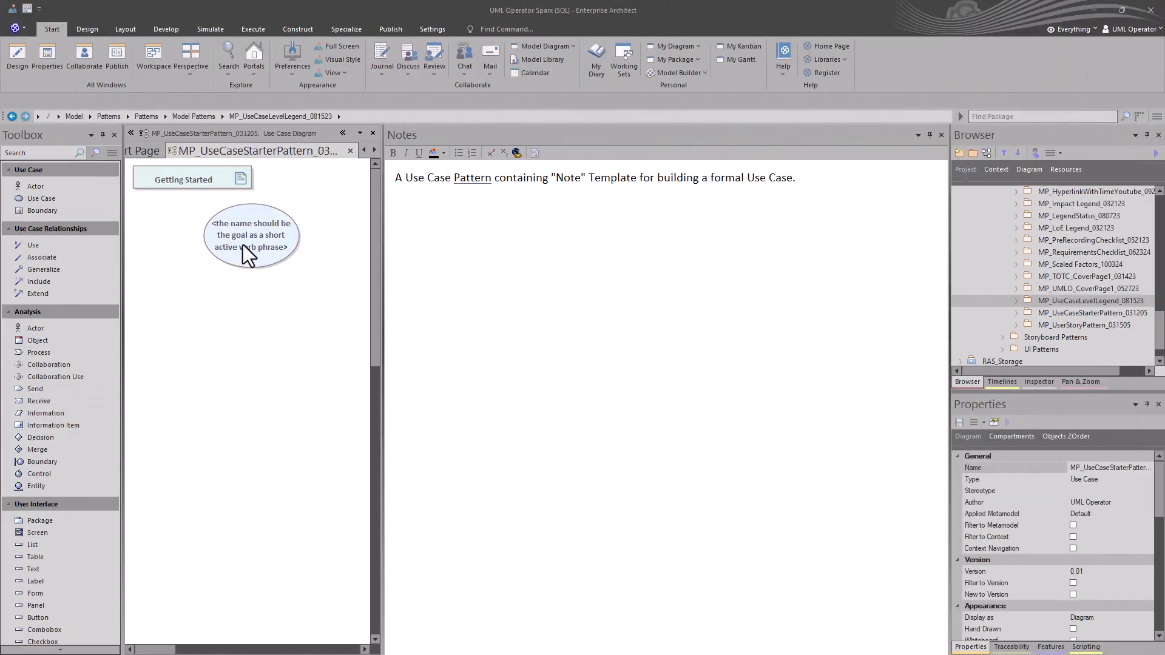
- Review the notes of the template use case and the Getting Started artifact in the MP_UseCaseStarterPattern_031205 diagram
click(253, 250)
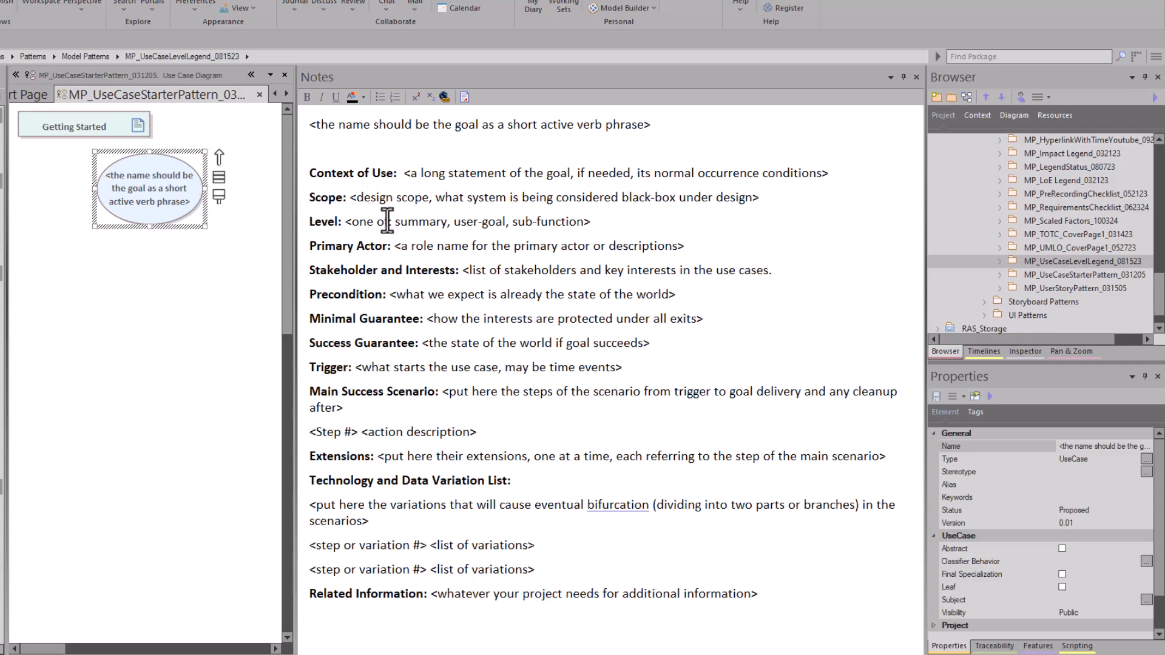
click(394, 173)
click(79, 134)
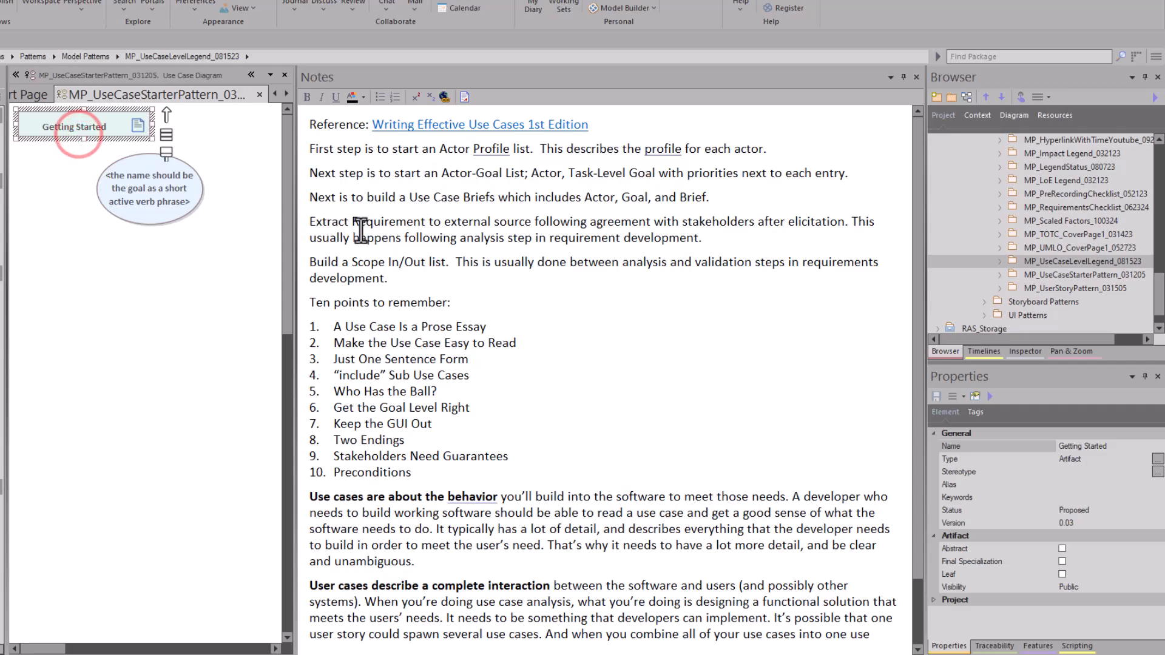
scroll(377, 225, down, 5)
scroll(378, 225, up, 5)
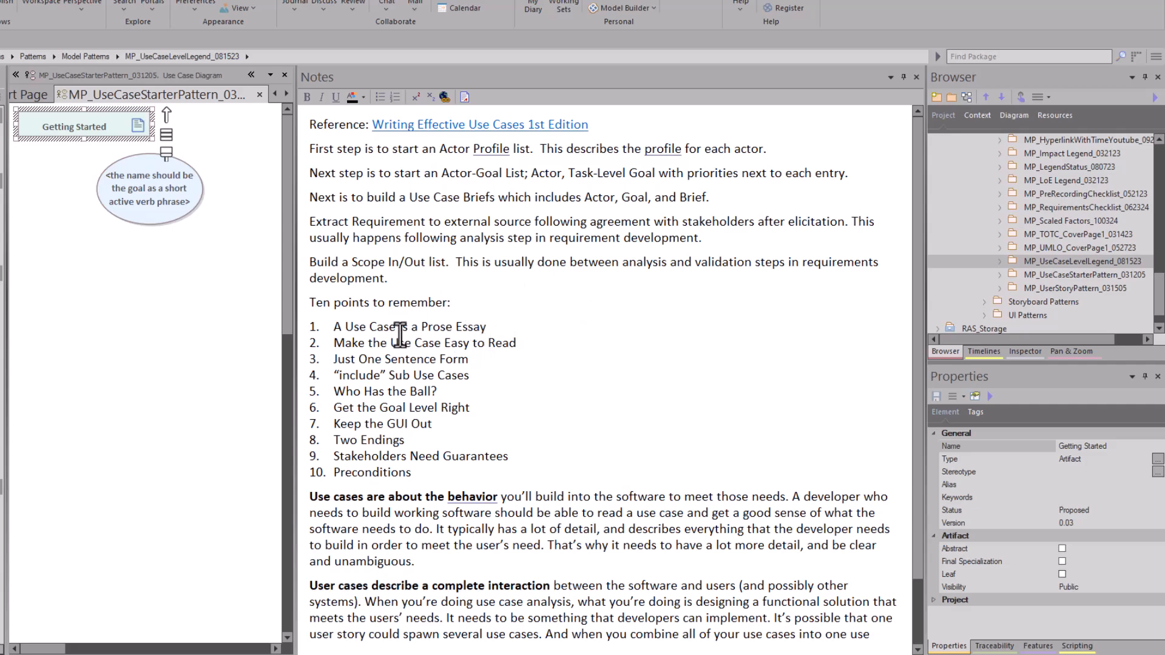
- Examine the template use case's notes, highlighting the Precondition, Stakeholder and Interests, and Primary Actor placeholders
click(133, 193)
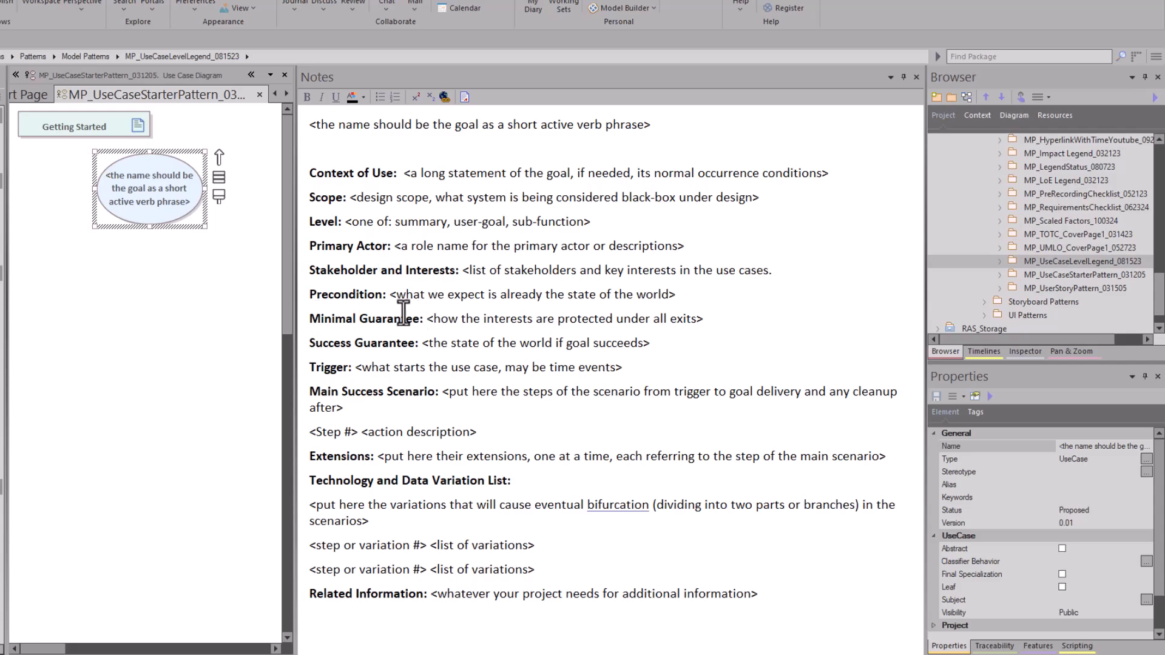
click(386, 294)
drag(668, 296, 405, 295)
drag(465, 271, 768, 264)
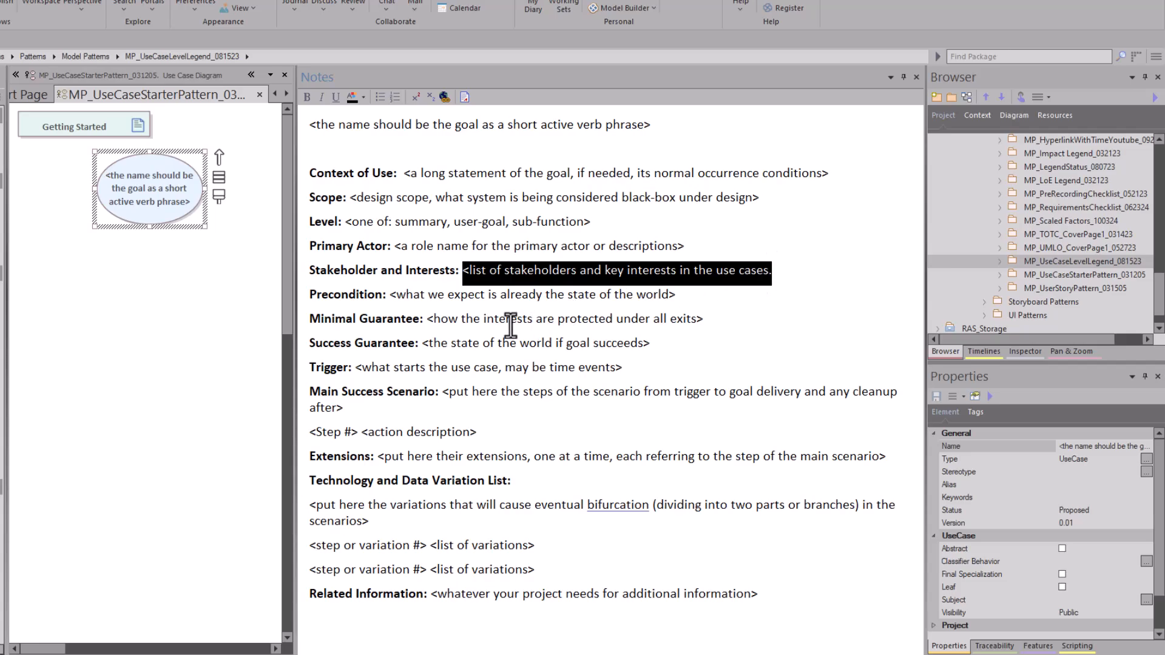
drag(393, 245, 691, 243)
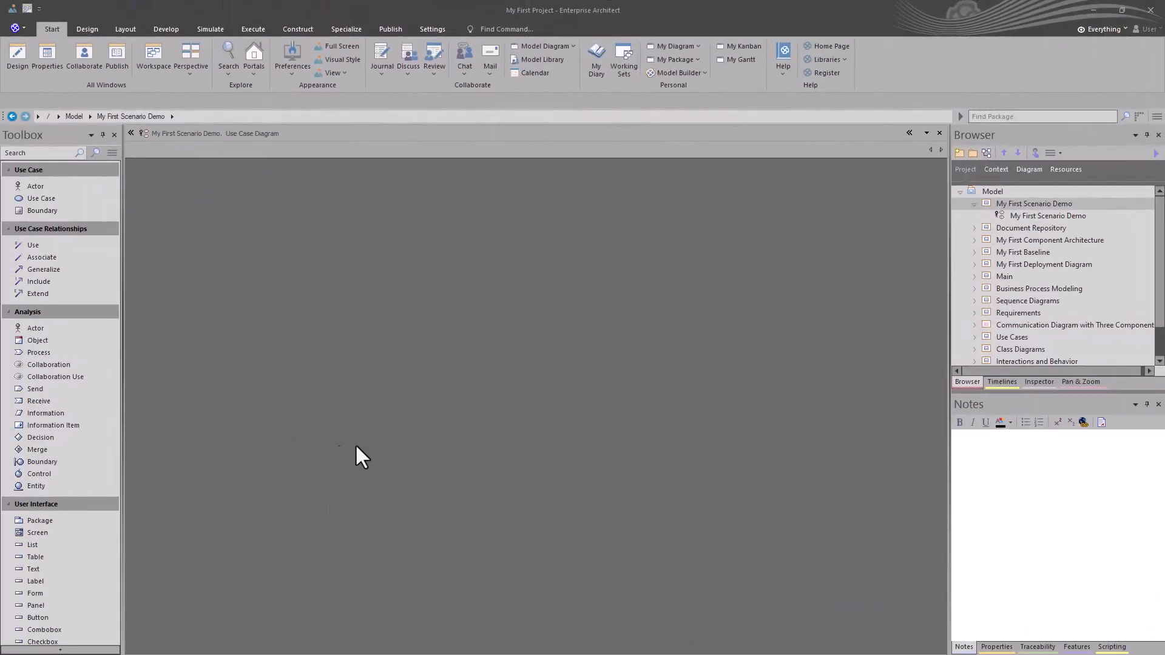
- Open the My First Scenario Demo use case diagram from the package of the same name
click(1013, 208)
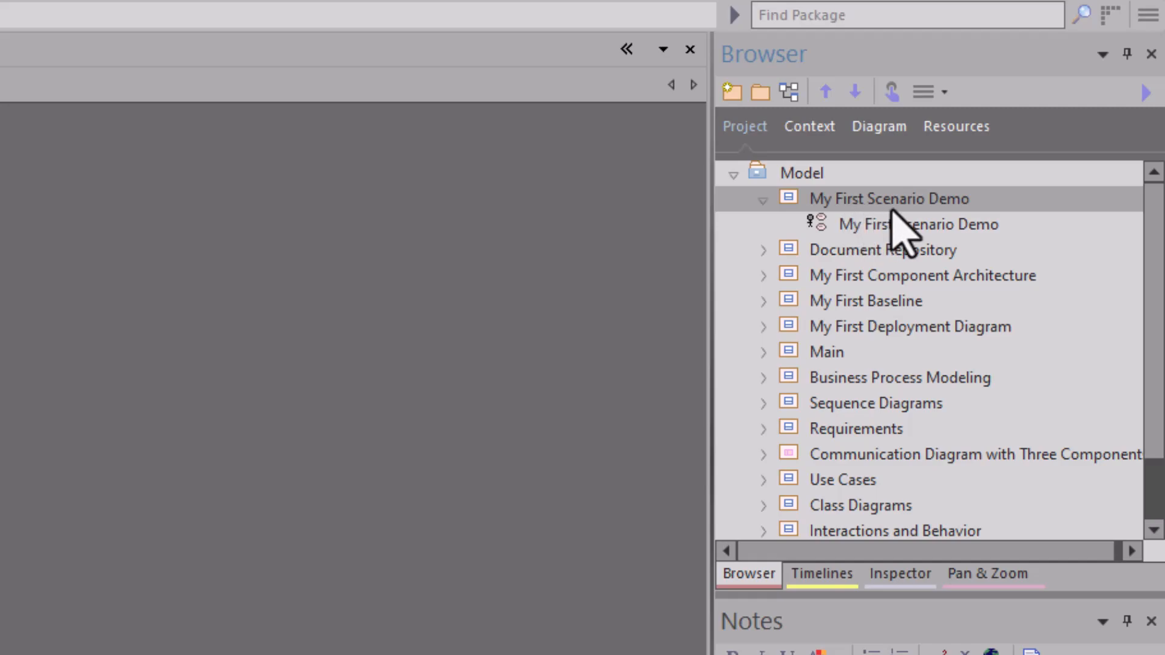
click(888, 226)
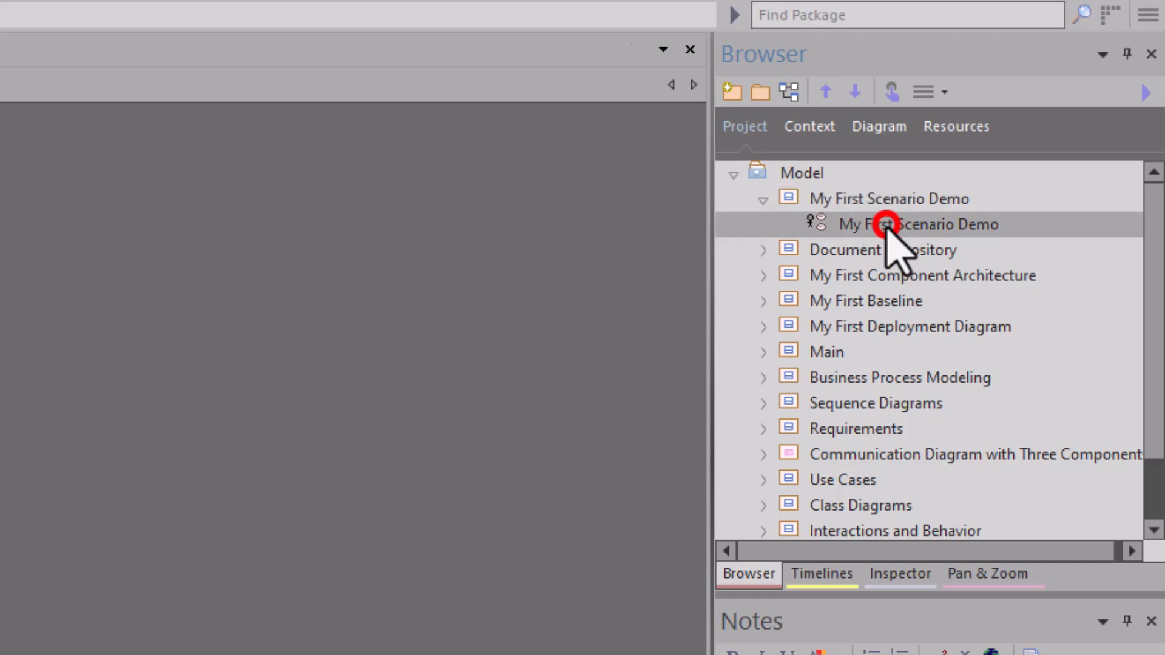
double_click(888, 226)
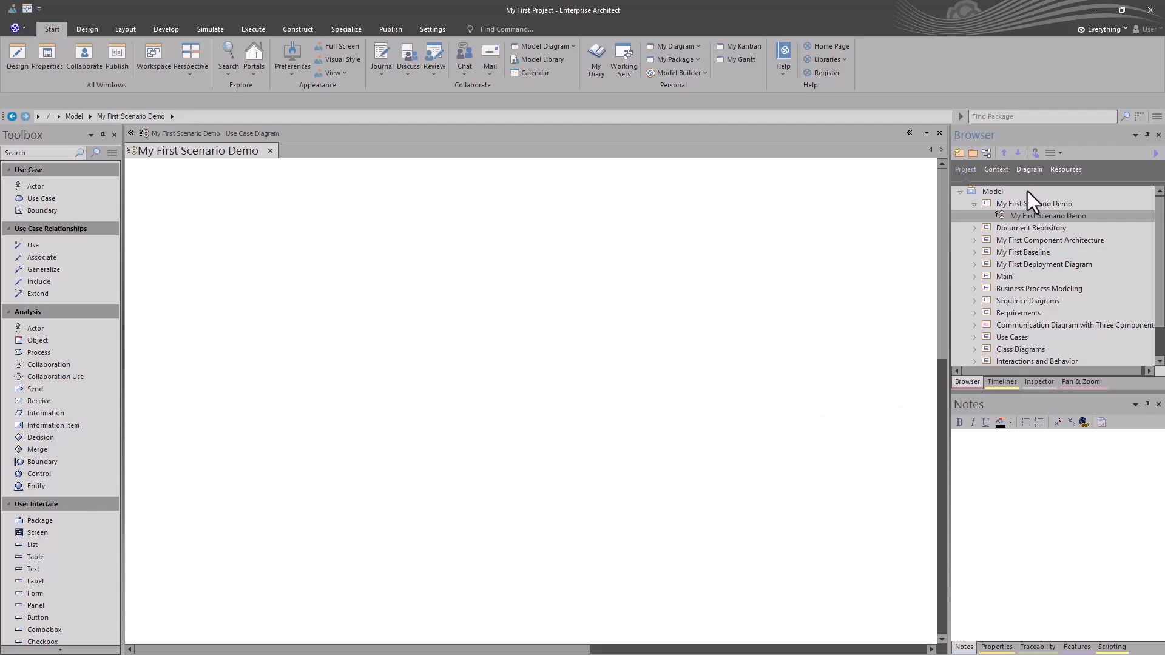
- Add a new use case to the My First Scenario Demo diagram, open its scenario editor, and close the editor
drag(31, 199, 189, 241)
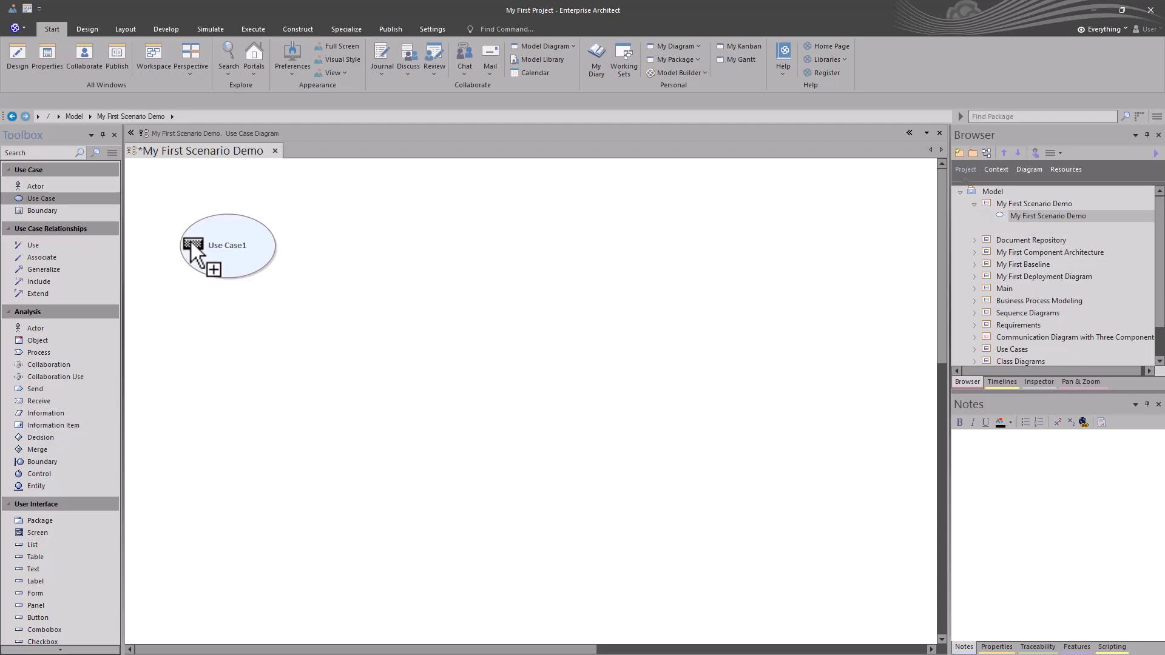
double_click(239, 262)
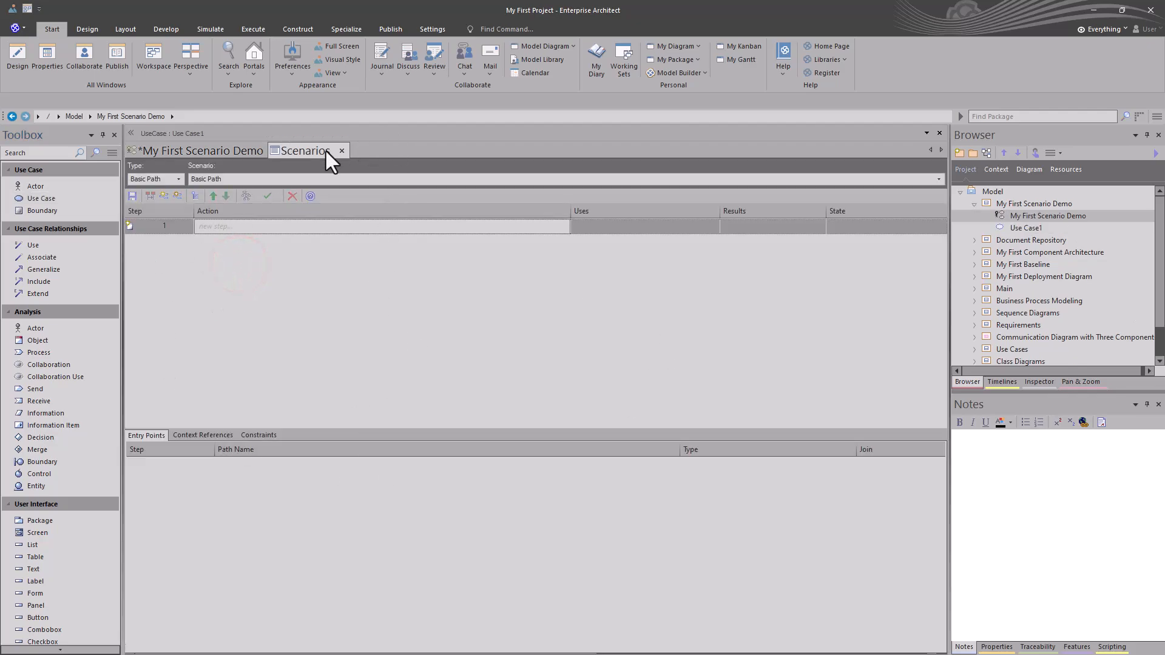
click(341, 151)
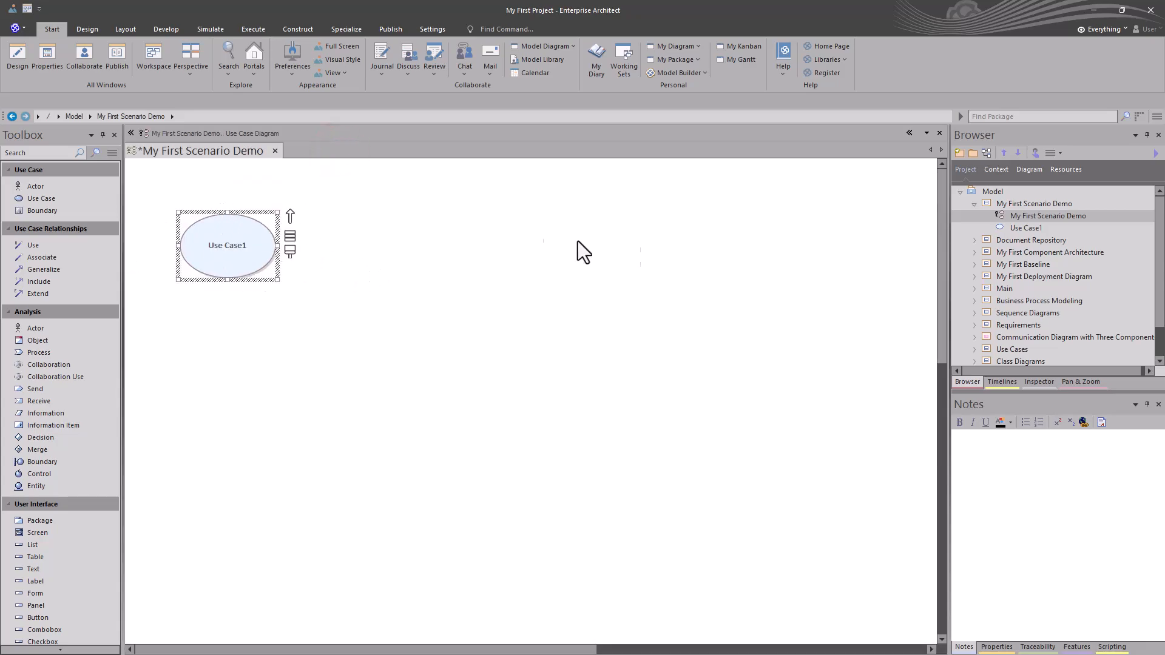
- Insert MP_UseCaseStarterPattern_031205 from the Model Patterns resources into the diagram, creating both of its elements
click(1057, 170)
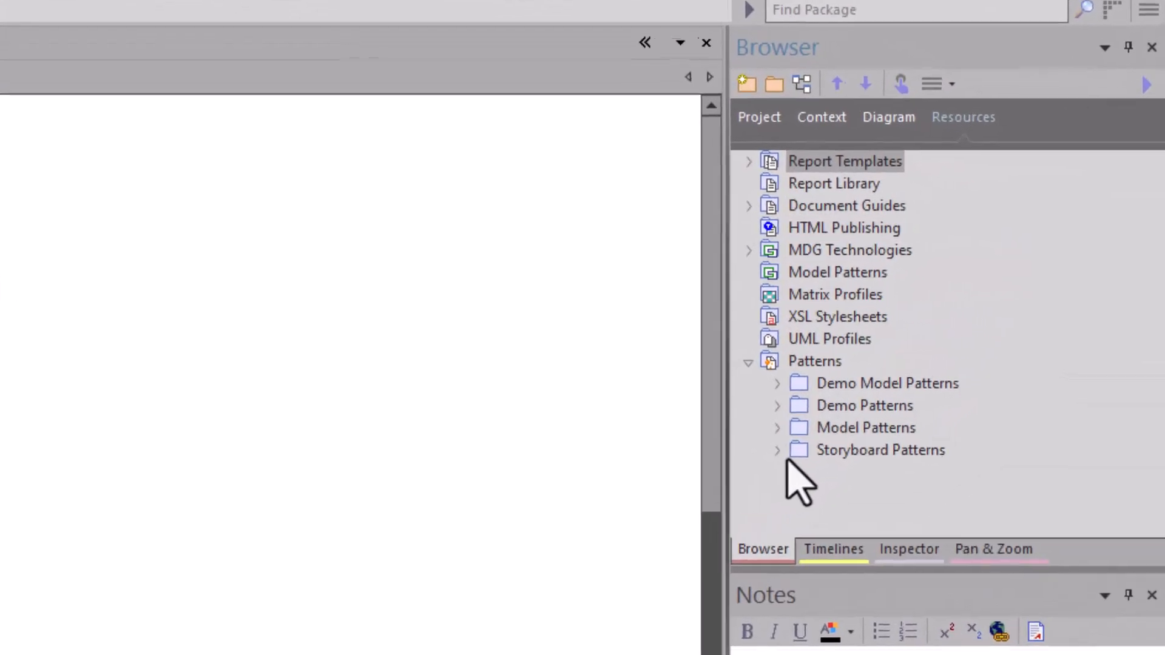
click(752, 444)
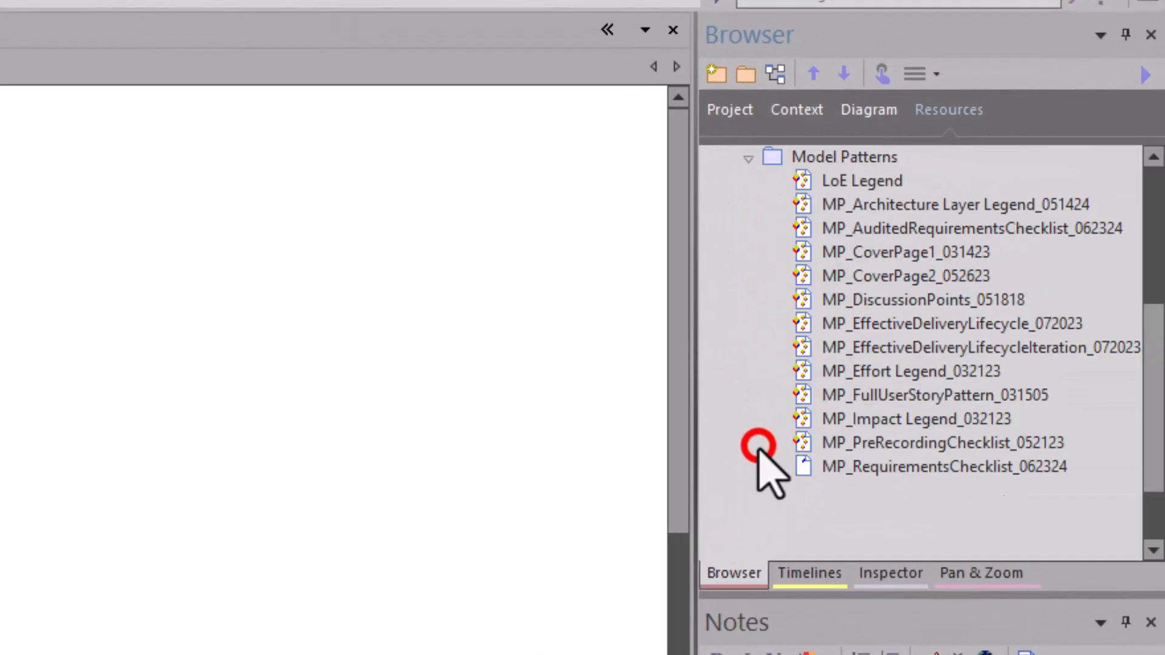
scroll(892, 528, down, 2)
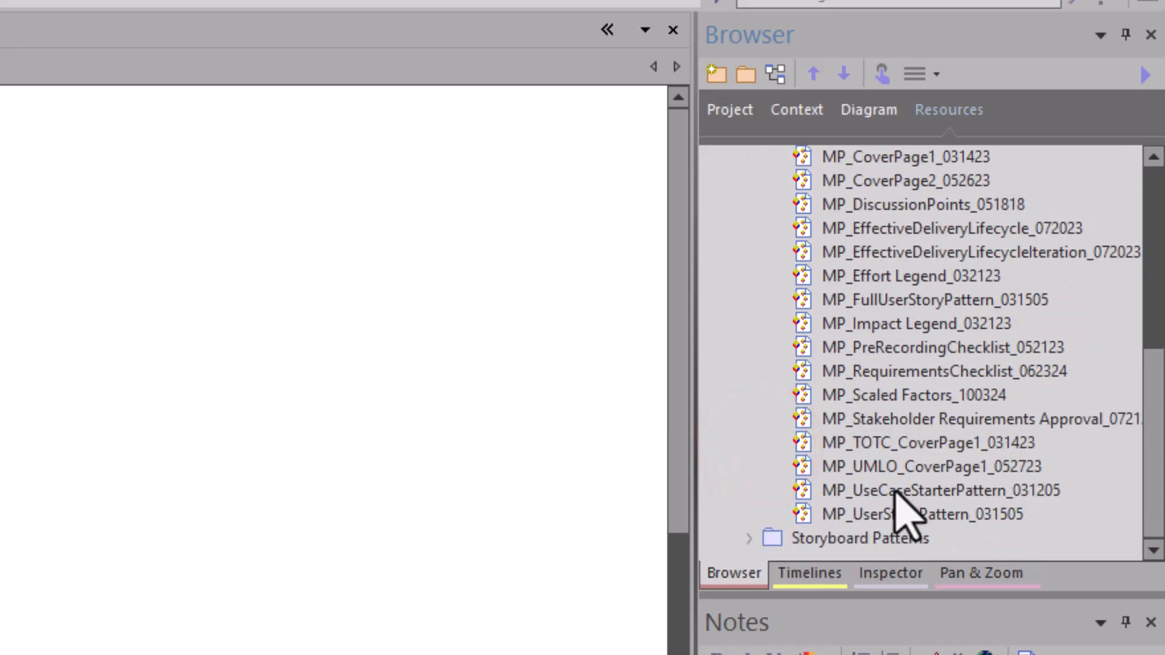
click(889, 490)
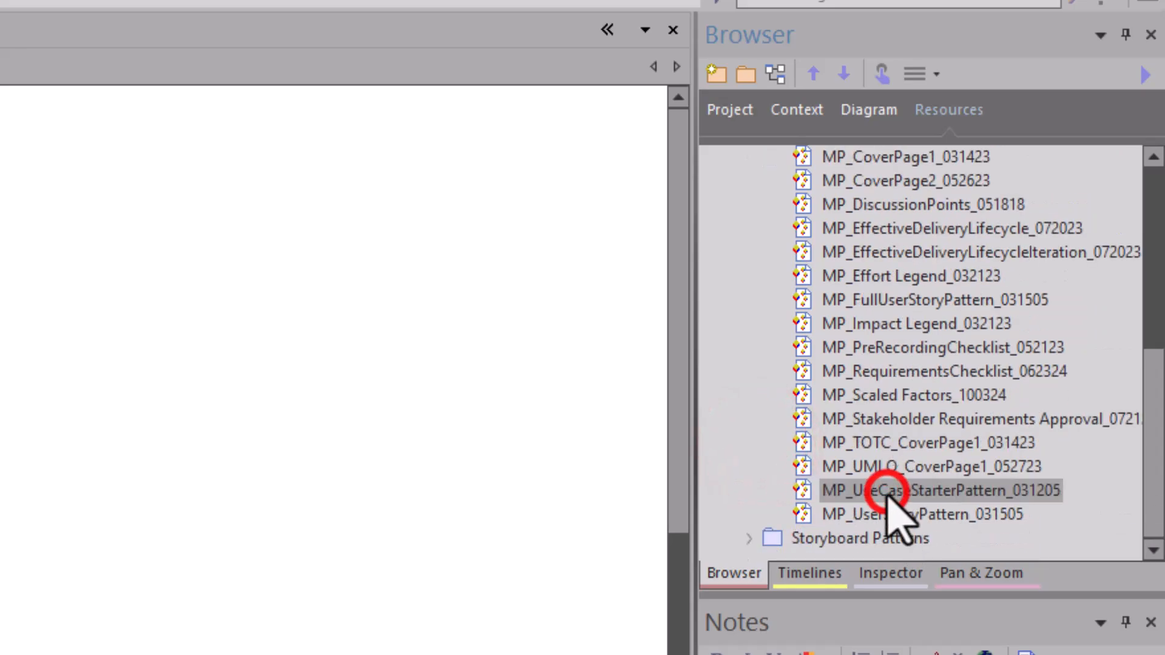
drag(945, 492, 376, 286)
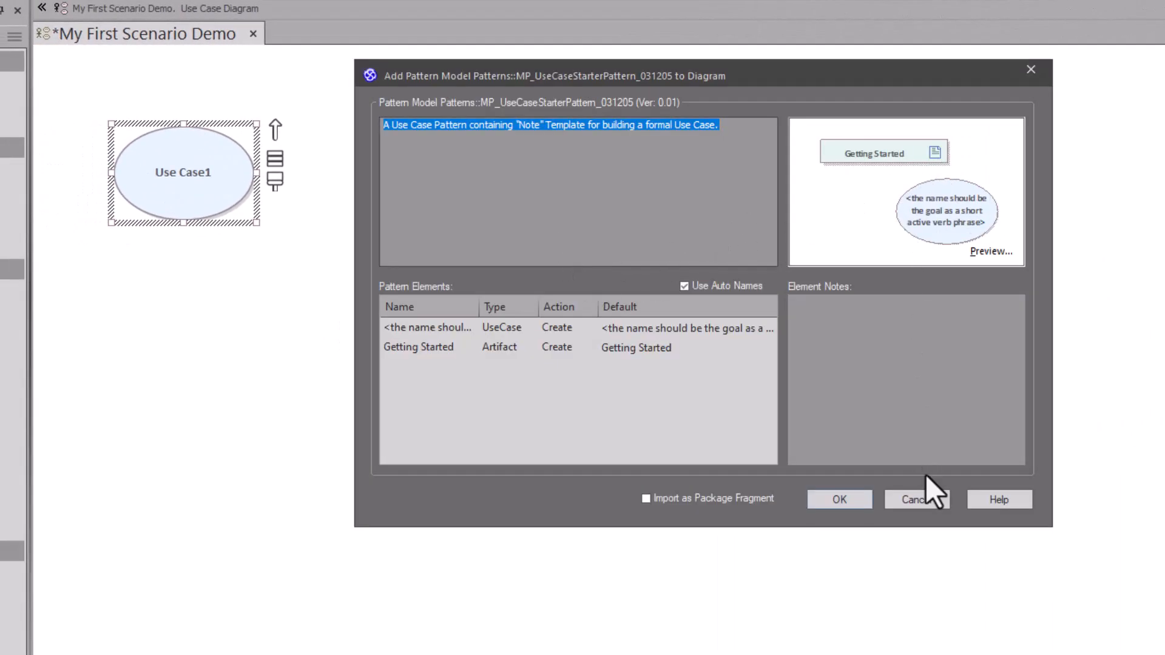
click(848, 500)
click(676, 338)
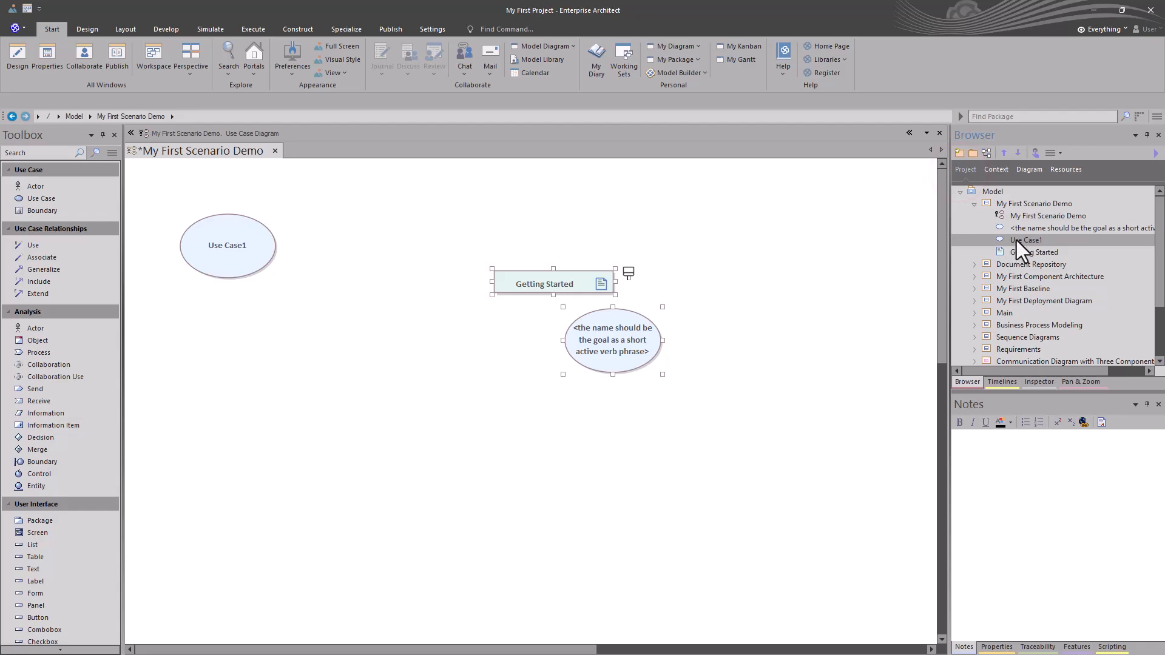
- Compare the notes of Use Case1 and the template use case, and dock the Notes window beside the diagram
click(1017, 240)
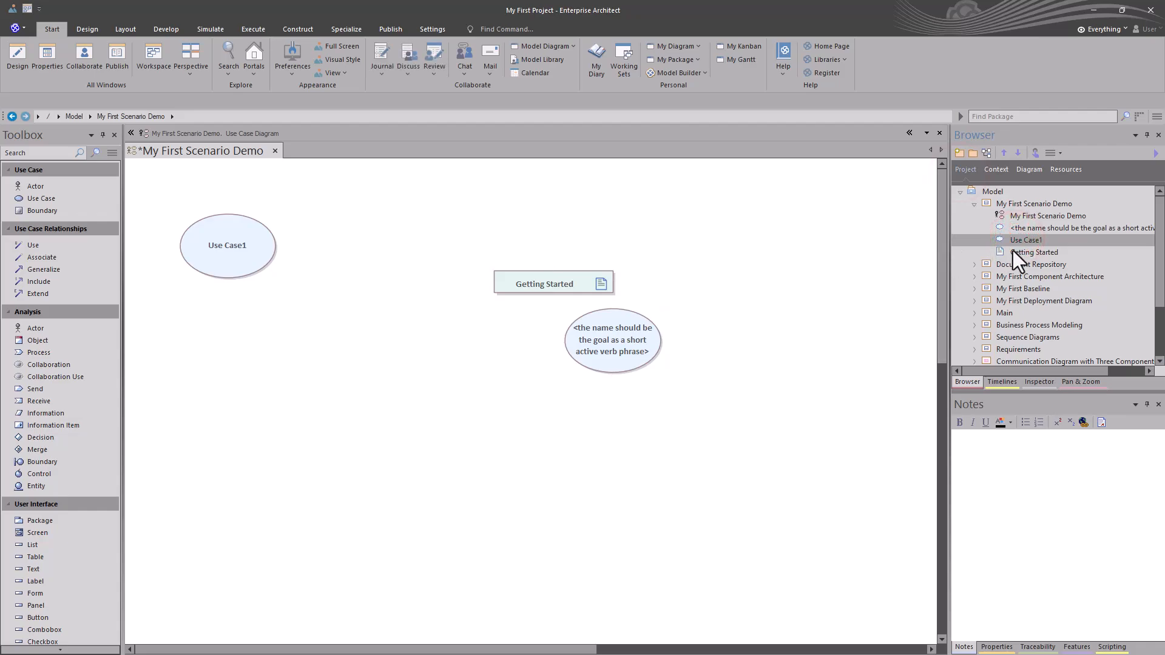
click(1018, 228)
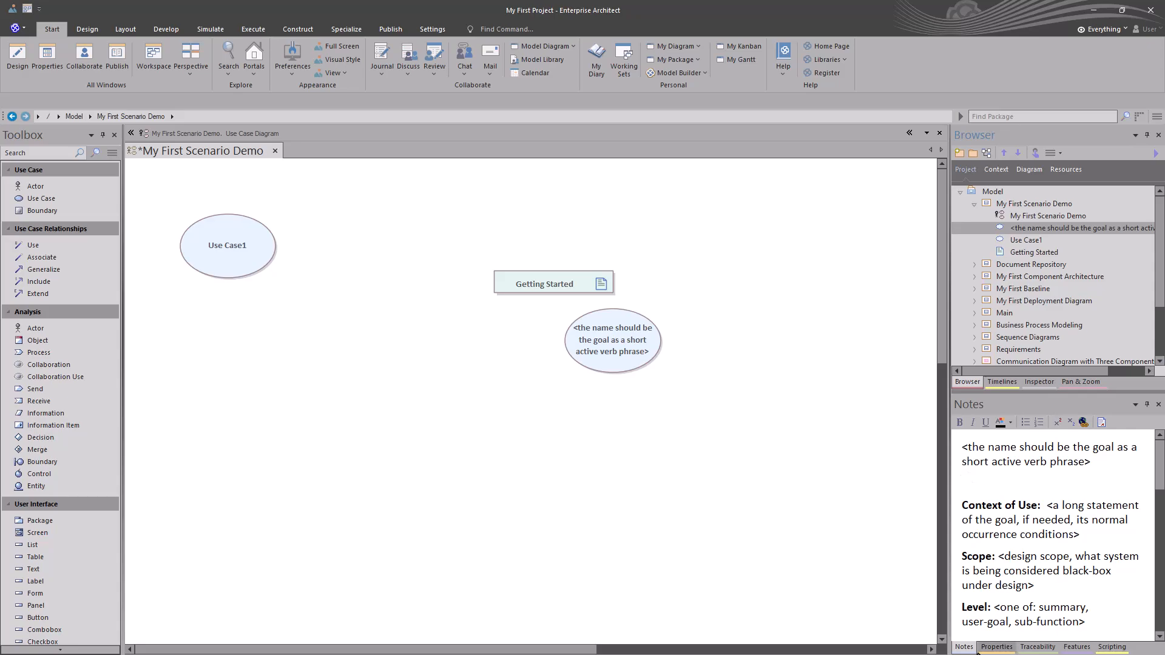
drag(976, 648, 559, 393)
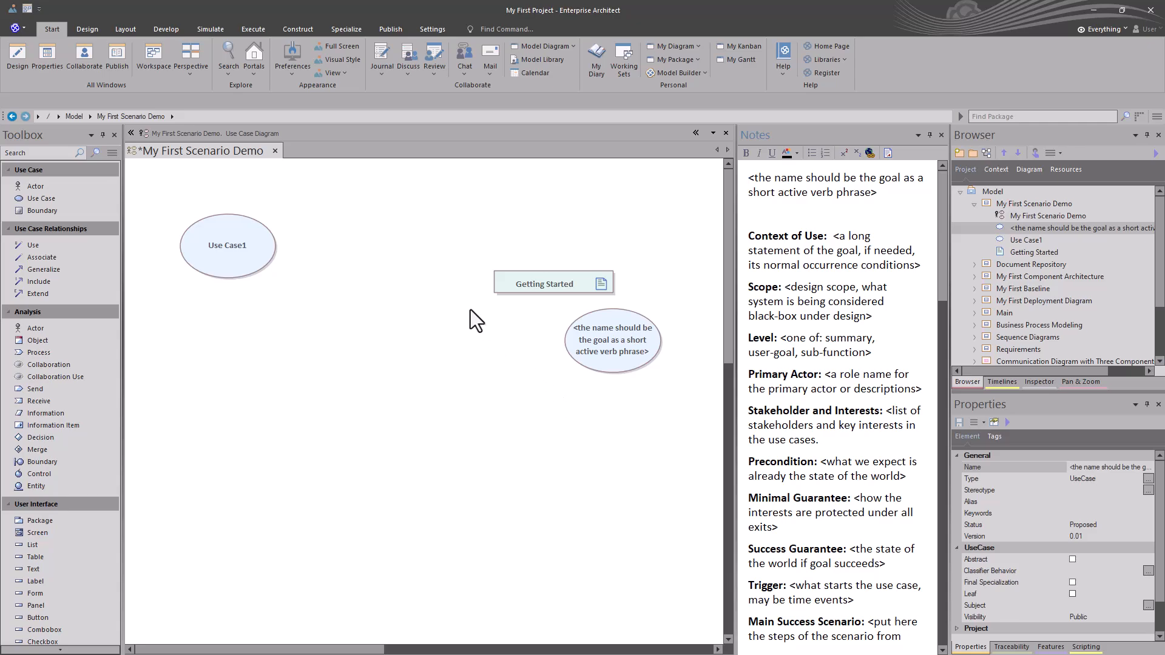
- Remove Use Case1 from the diagram and move the Getting Started artifact and template use case together into its place
click(209, 256)
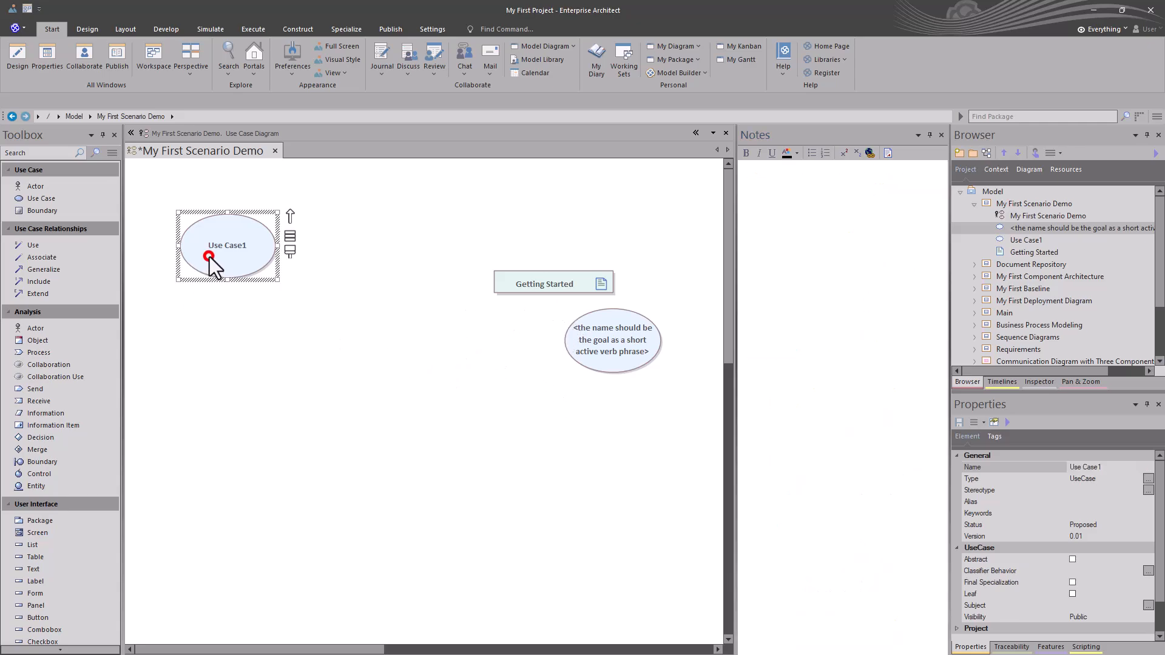
key(Delete)
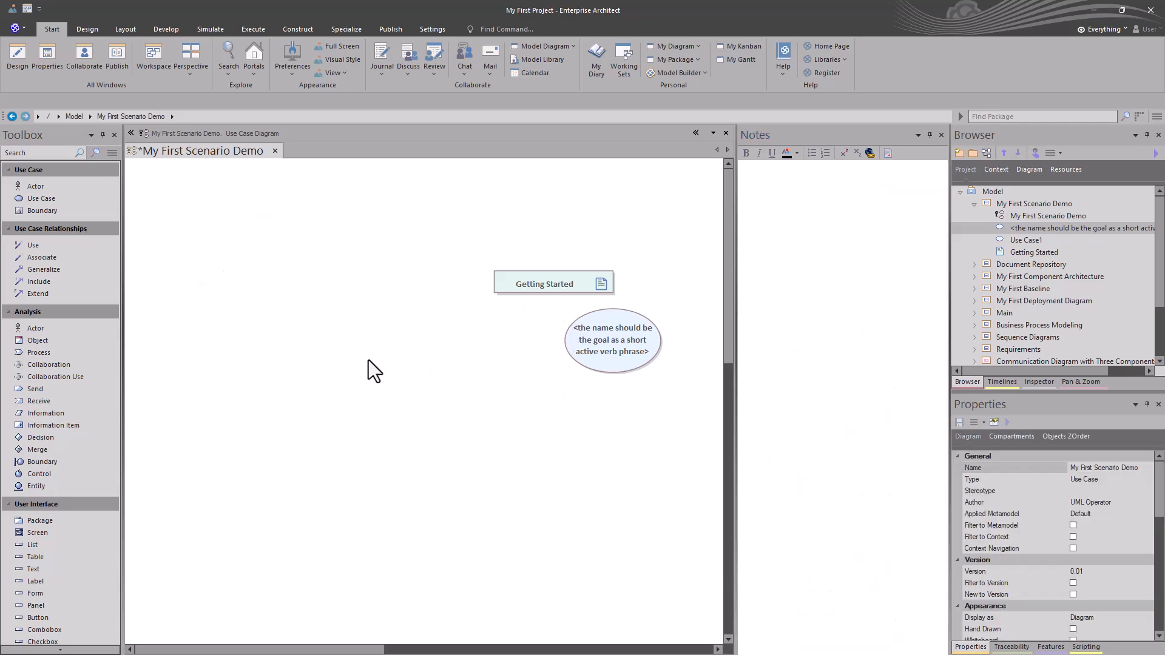
drag(468, 396, 667, 261)
drag(619, 348, 307, 258)
click(355, 364)
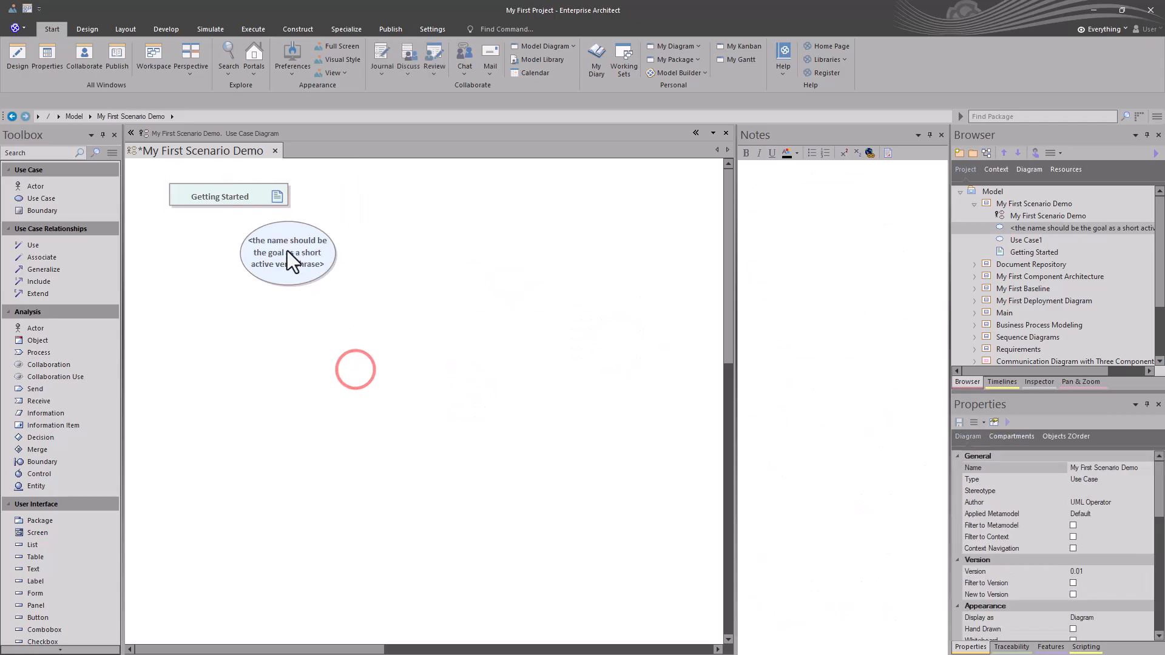
- Widen the Notes window and read through the Getting Started artifact's notes
click(231, 196)
drag(735, 402, 561, 420)
scroll(654, 419, down, 2)
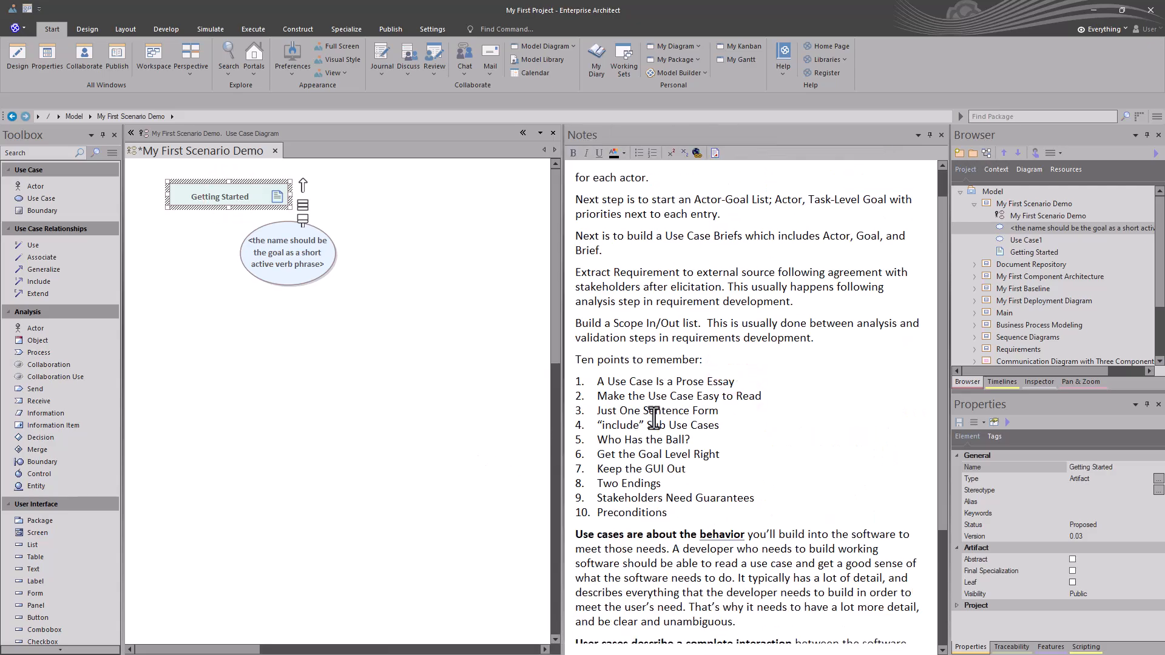
scroll(653, 419, down, 4)
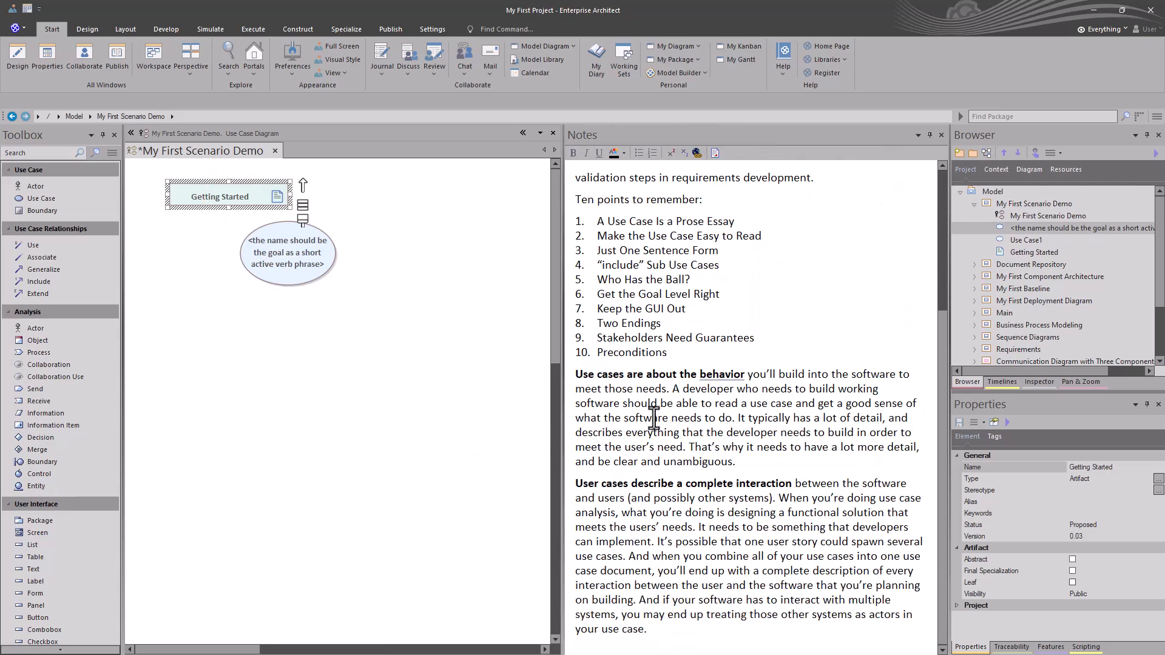
scroll(654, 419, up, 5)
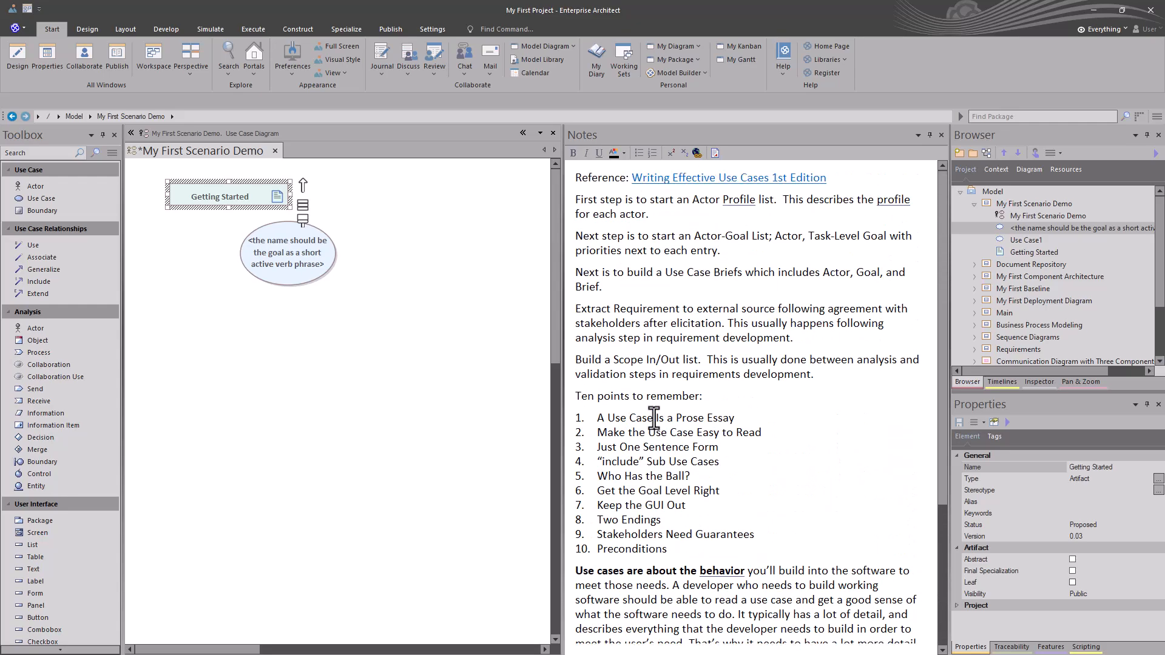
- Rename the template use case in the diagram to Login
click(281, 274)
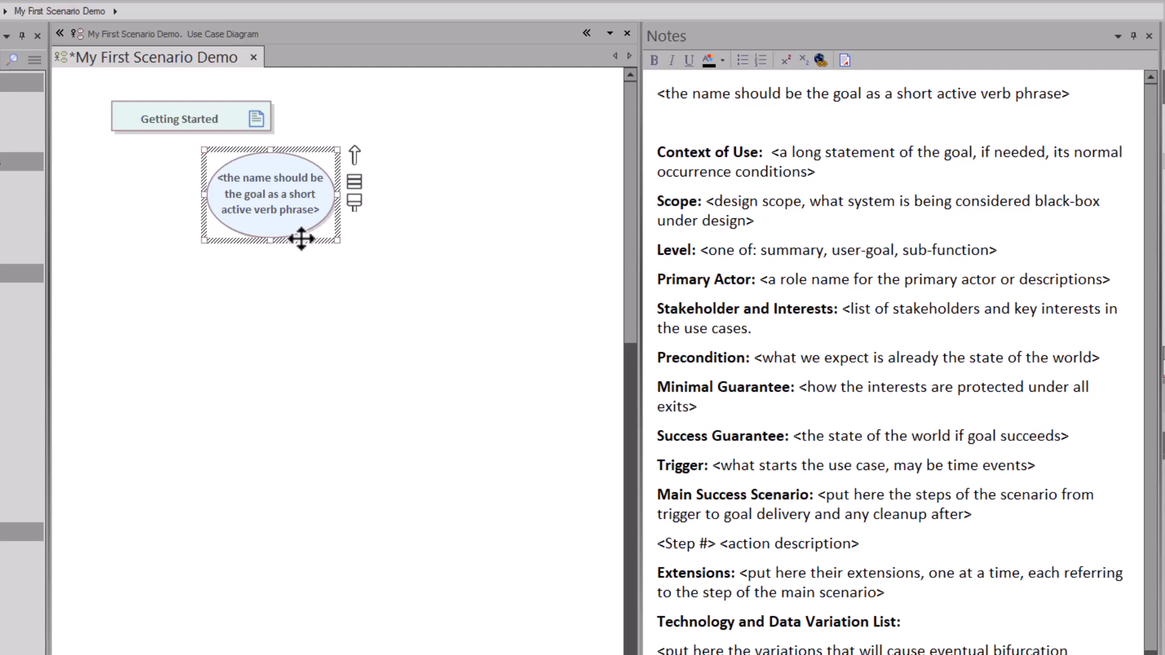
key(F2)
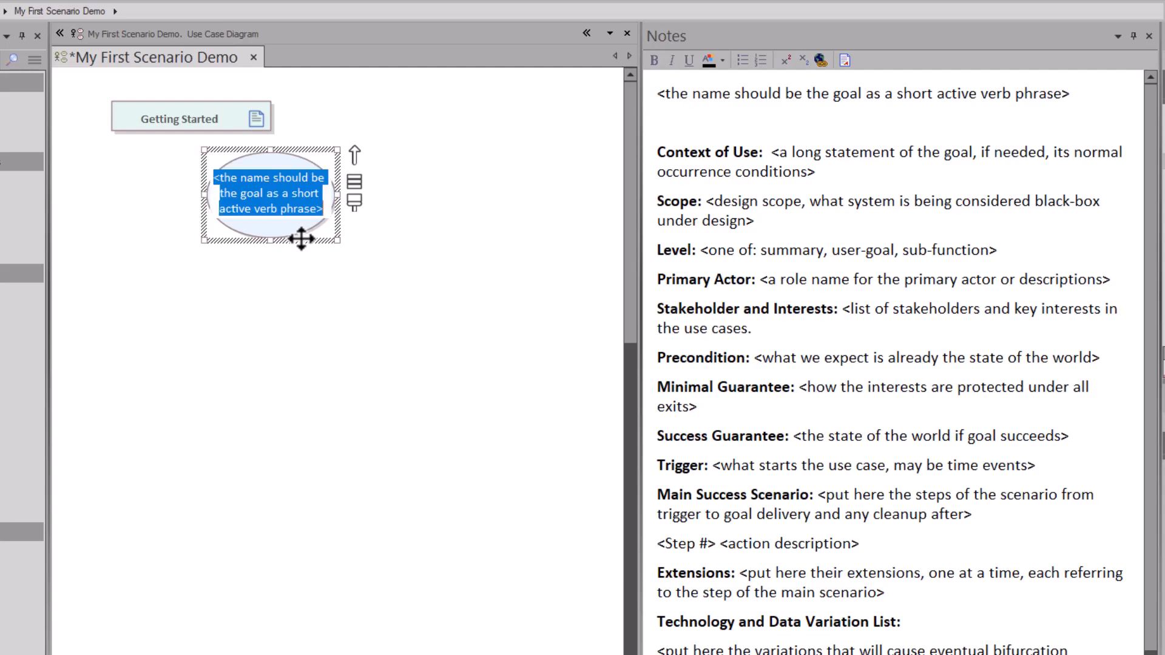
text(Login)
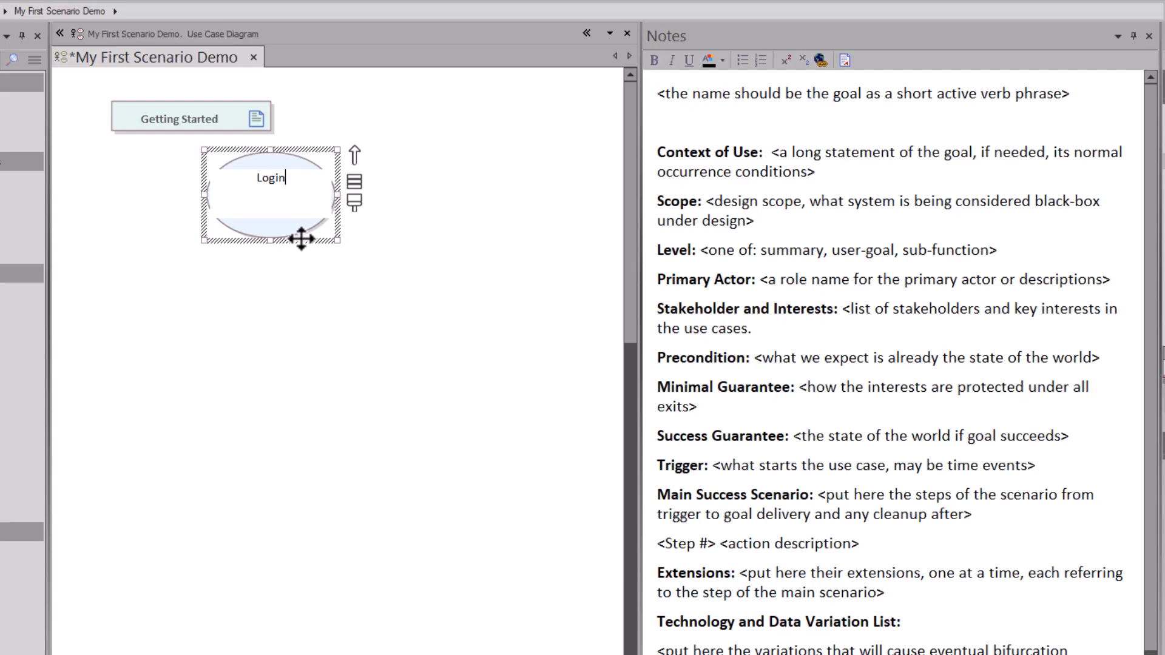
key(Return)
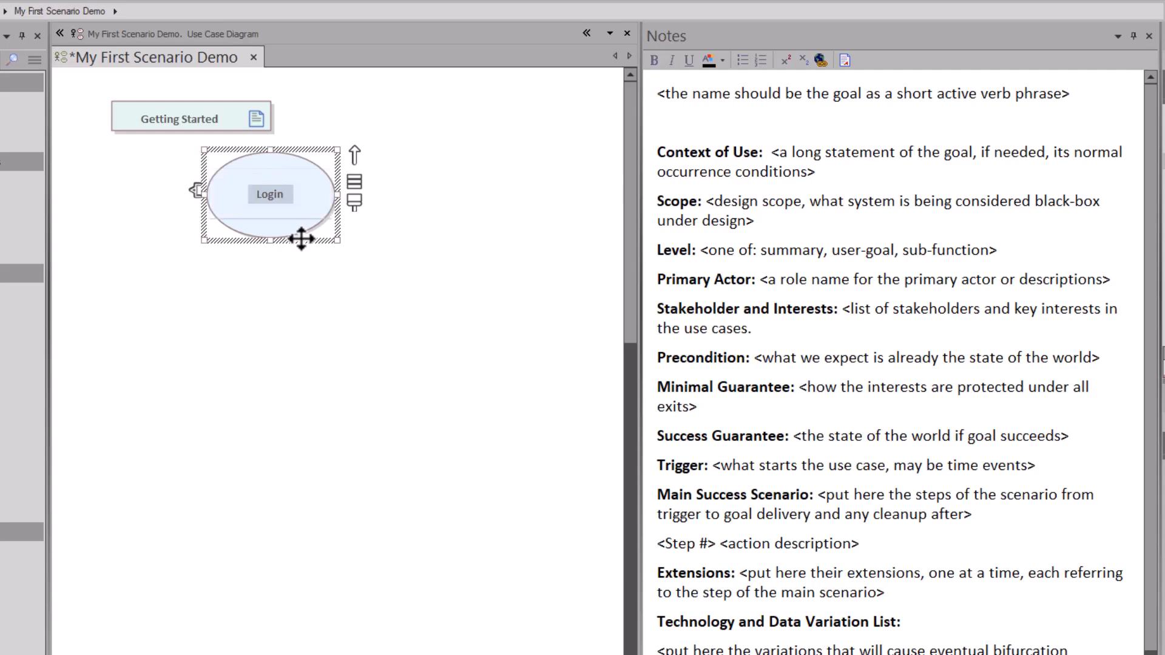
click(318, 303)
click(271, 213)
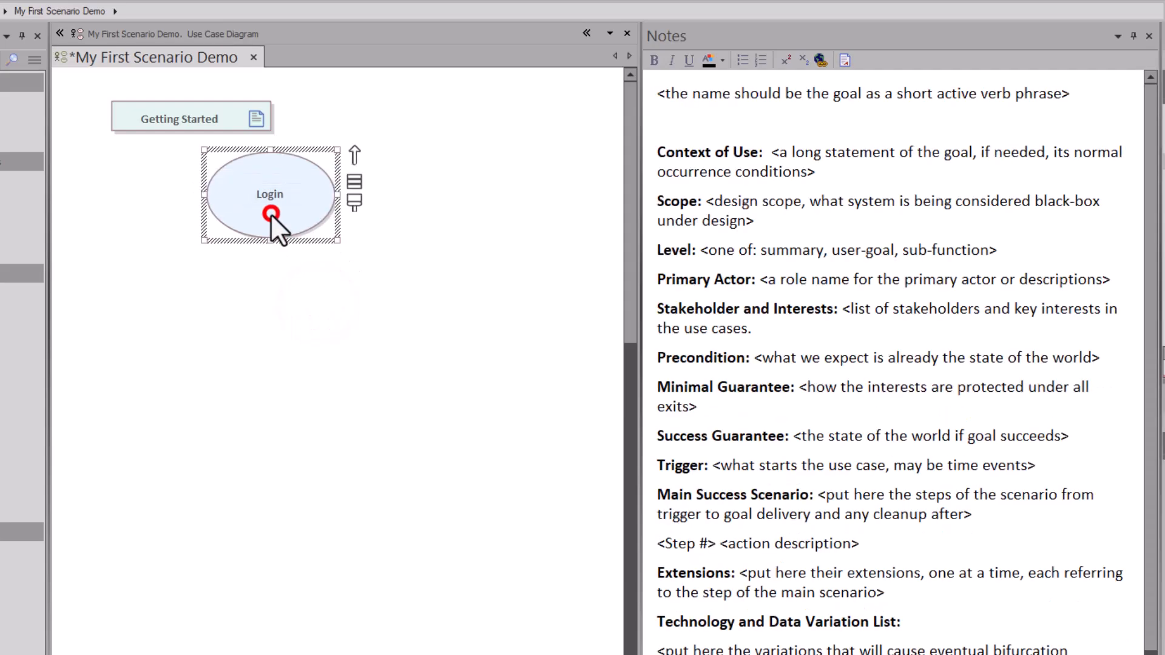
- Review the Context of Use and Level placeholders in the Login use case's notes
click(774, 163)
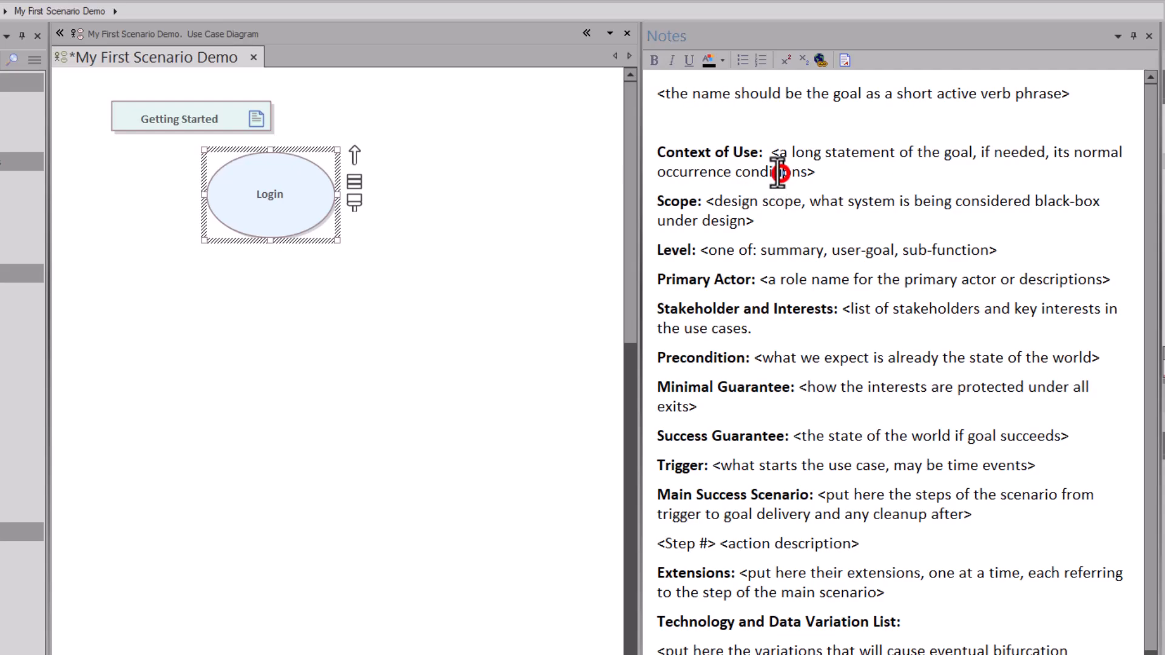
drag(772, 161, 811, 172)
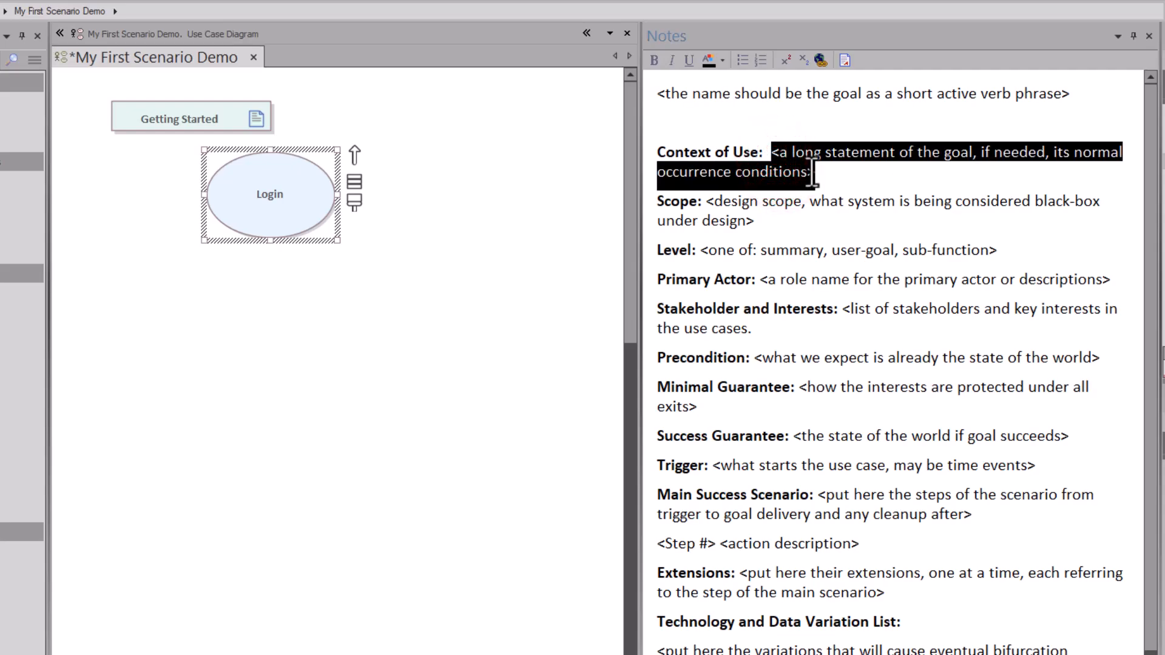
click(741, 247)
drag(702, 250, 820, 250)
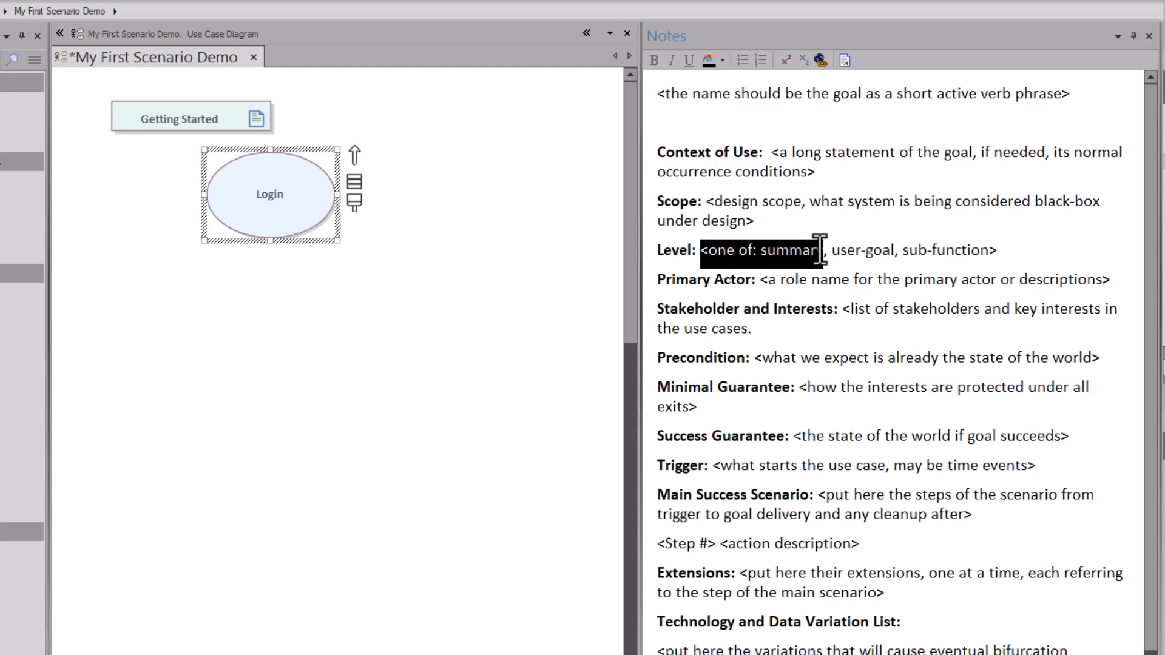
click(793, 251)
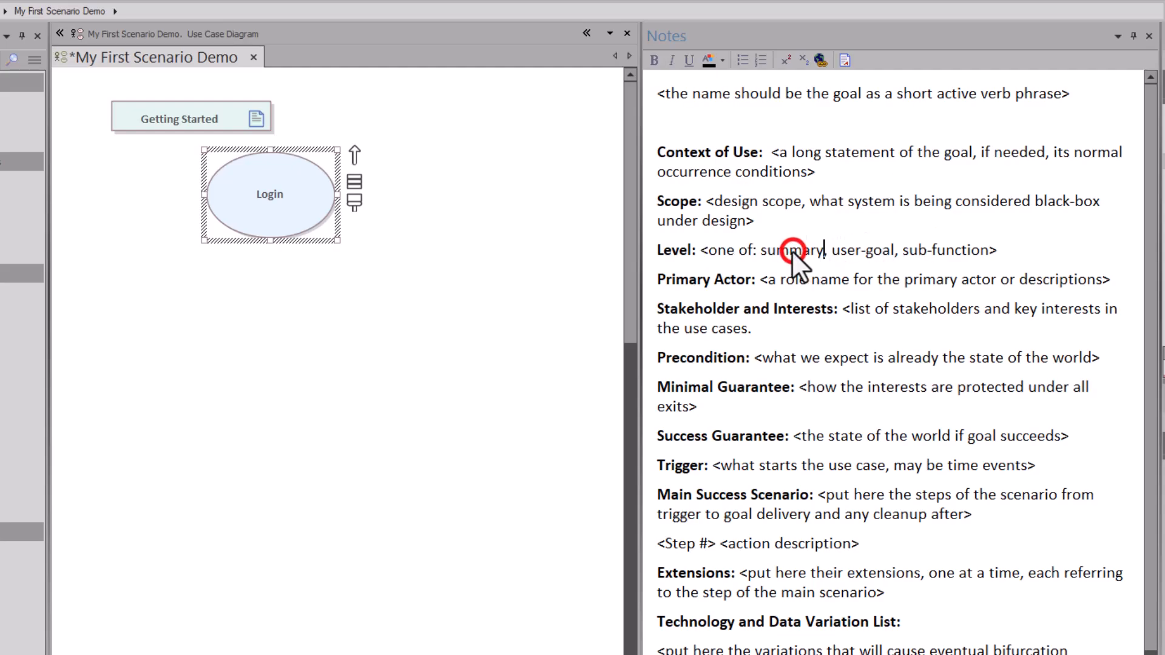
click(1011, 250)
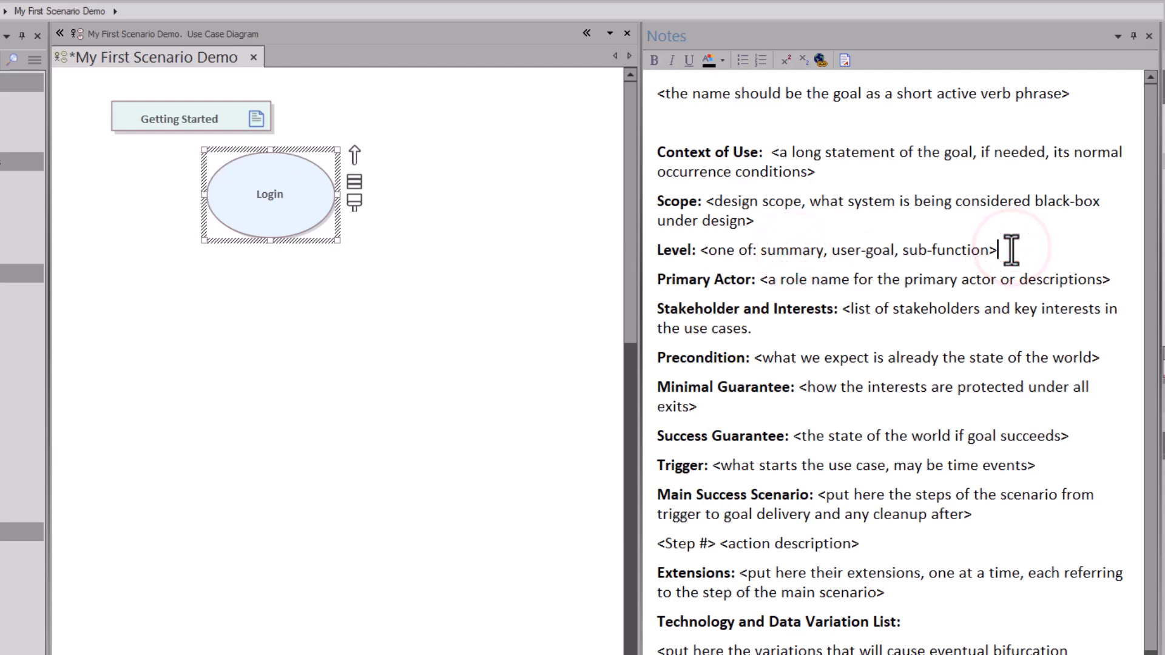
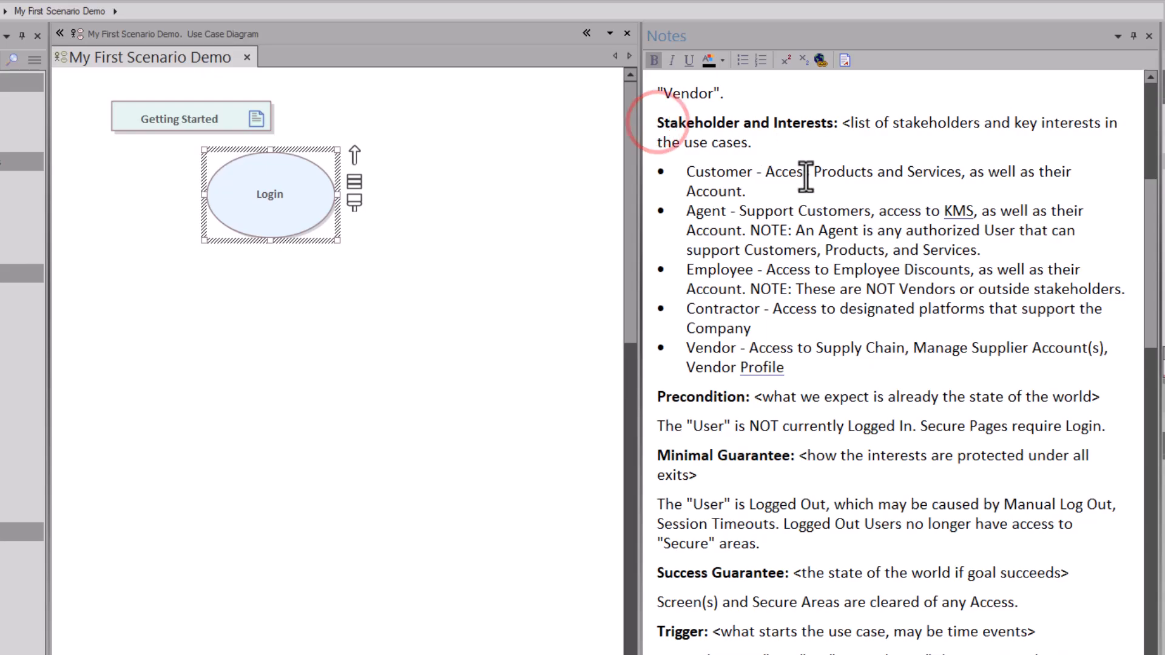
- Copy the Login notes from the Stakeholder and Interests heading through the fourth item under Extensions
drag(658, 123, 812, 355)
scroll(809, 475, down, 3)
scroll(807, 473, down, 8)
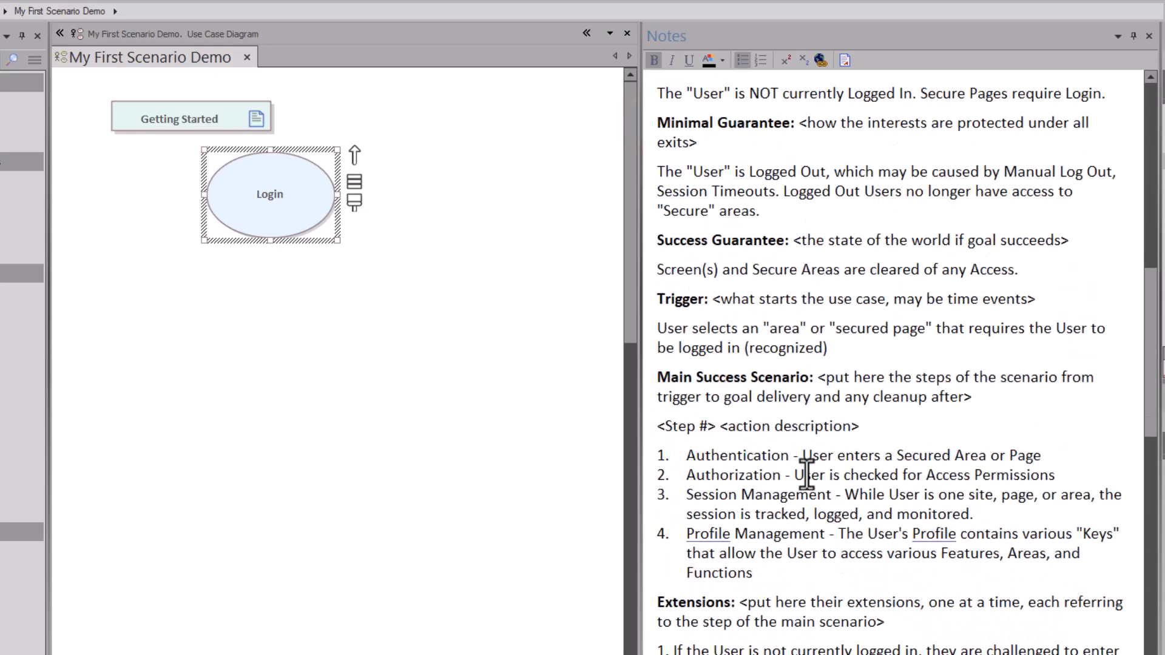
scroll(806, 474, down, 1)
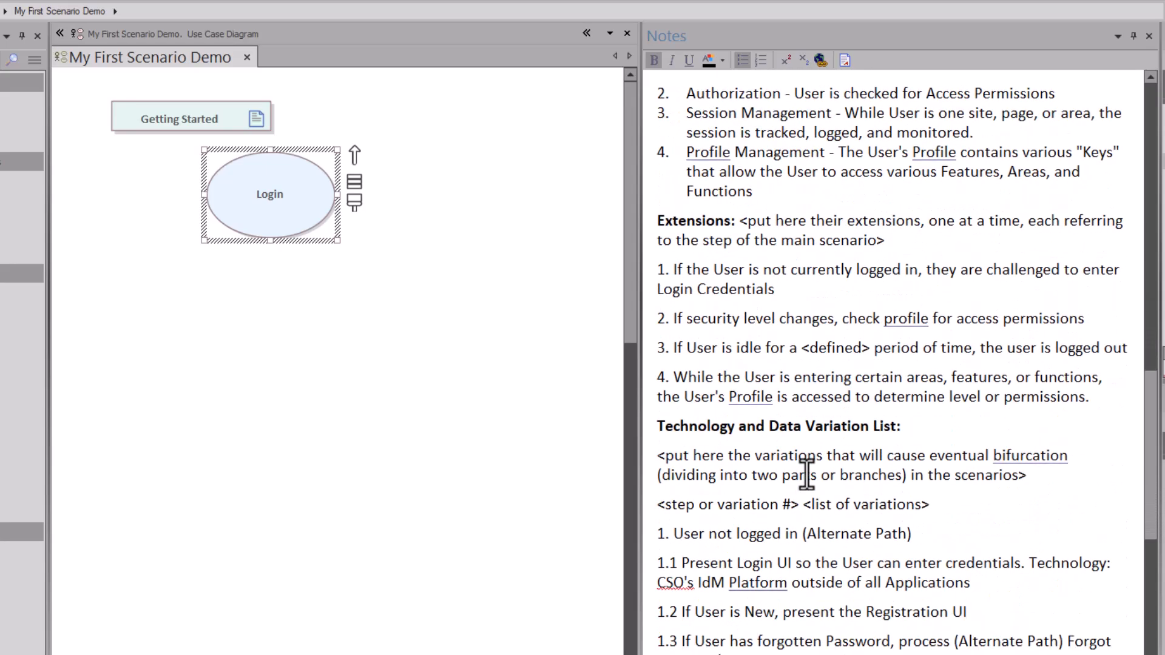
scroll(806, 474, down, 1)
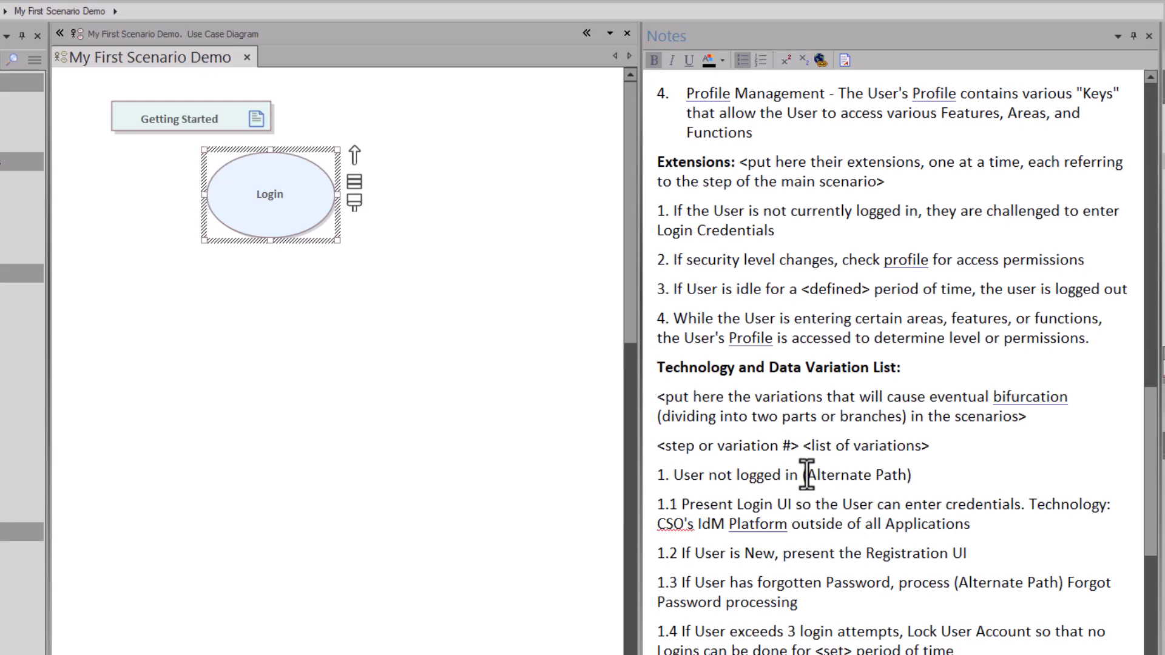
scroll(807, 474, down, 2)
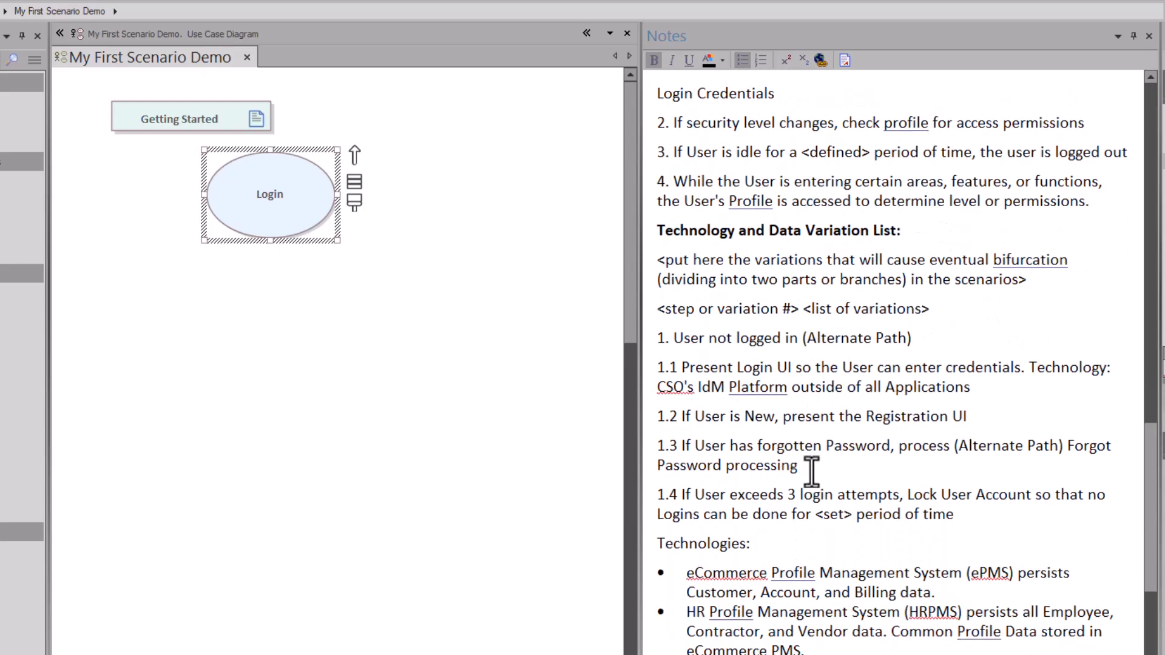
scroll(811, 471, down, 1)
scroll(813, 471, up, 2)
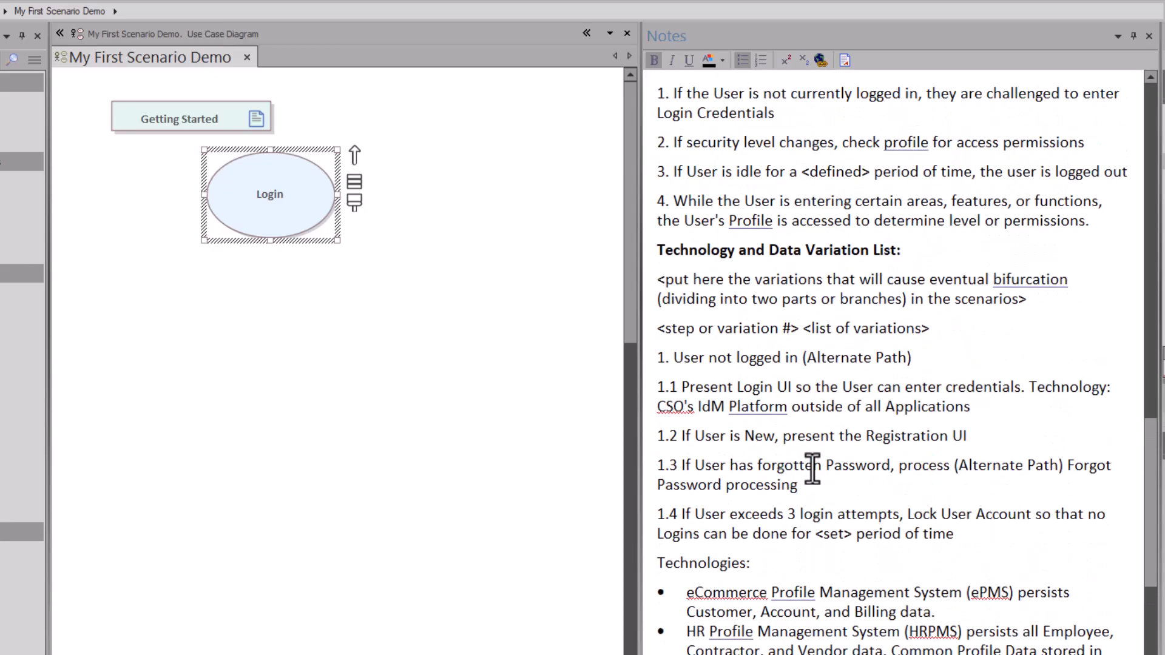
scroll(944, 305, up, 1)
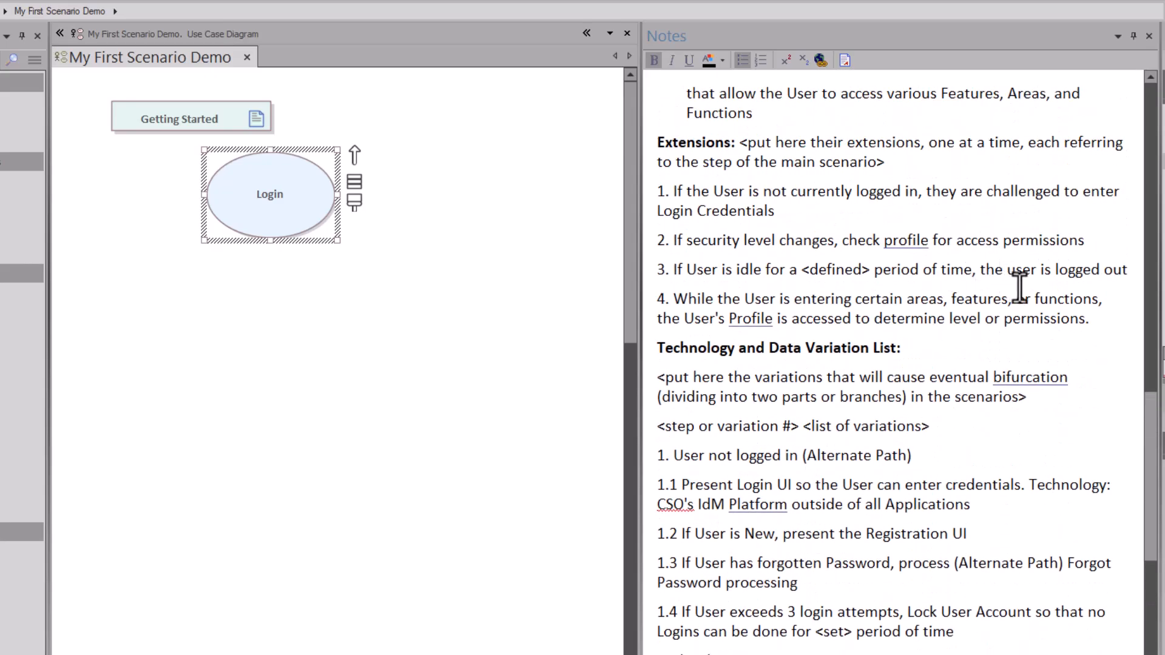
shift+click(1094, 320)
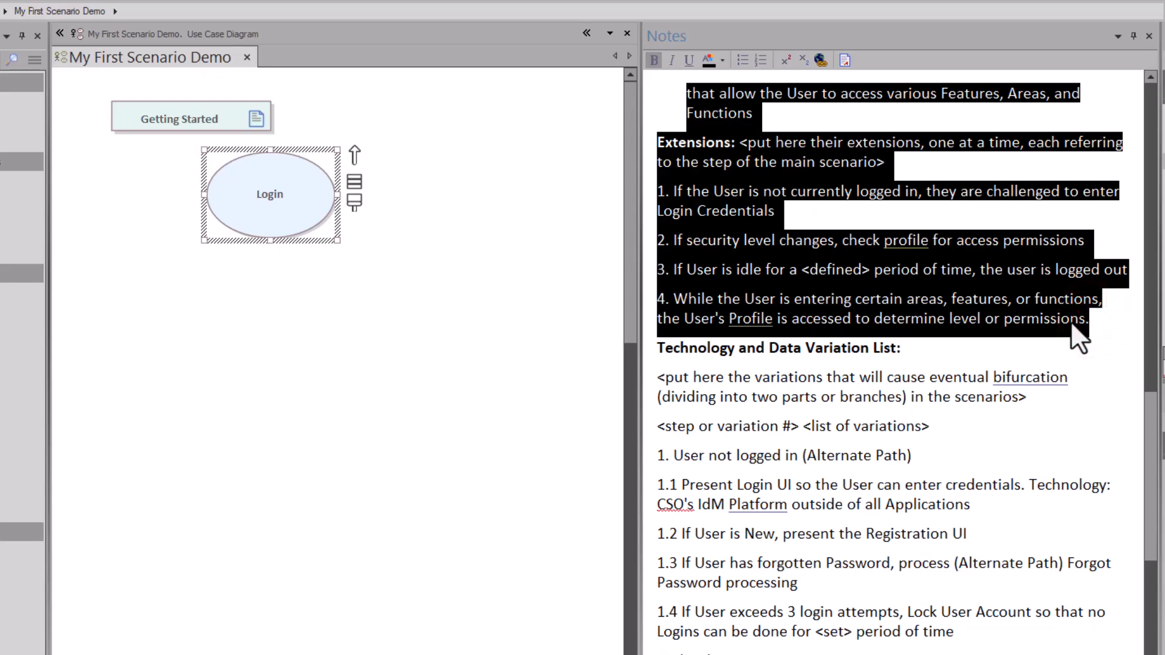
key(ctrl+x)
- Open the Login use case's full properties dialog and look through its general notes
click(294, 195)
right_click(294, 195)
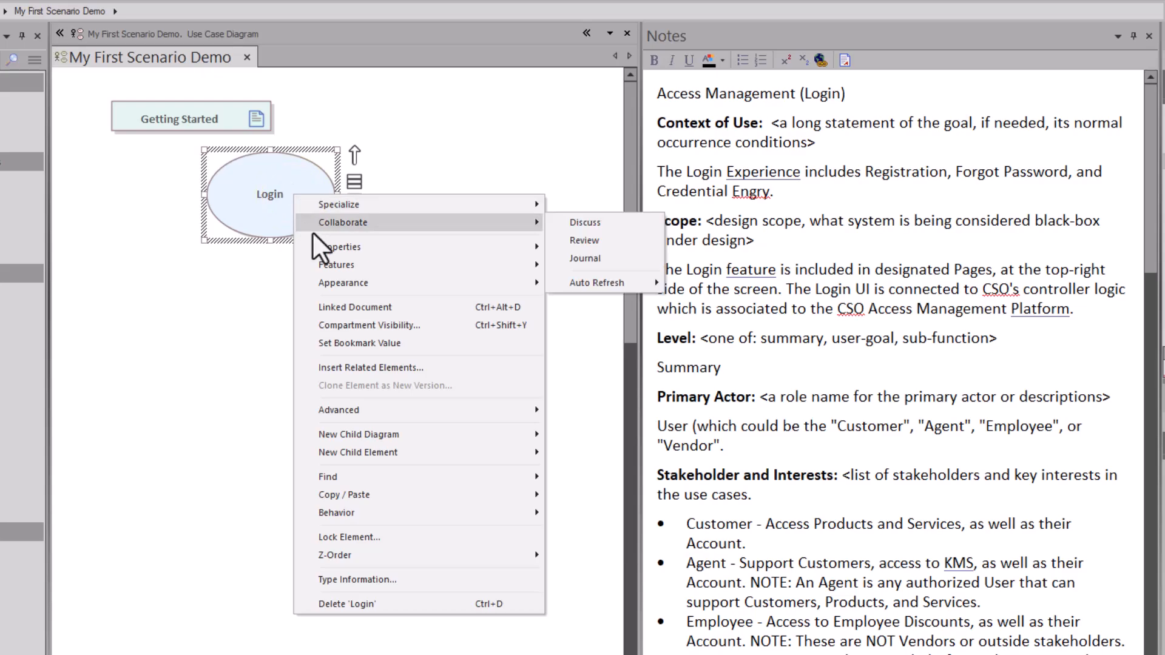
click(332, 245)
click(583, 247)
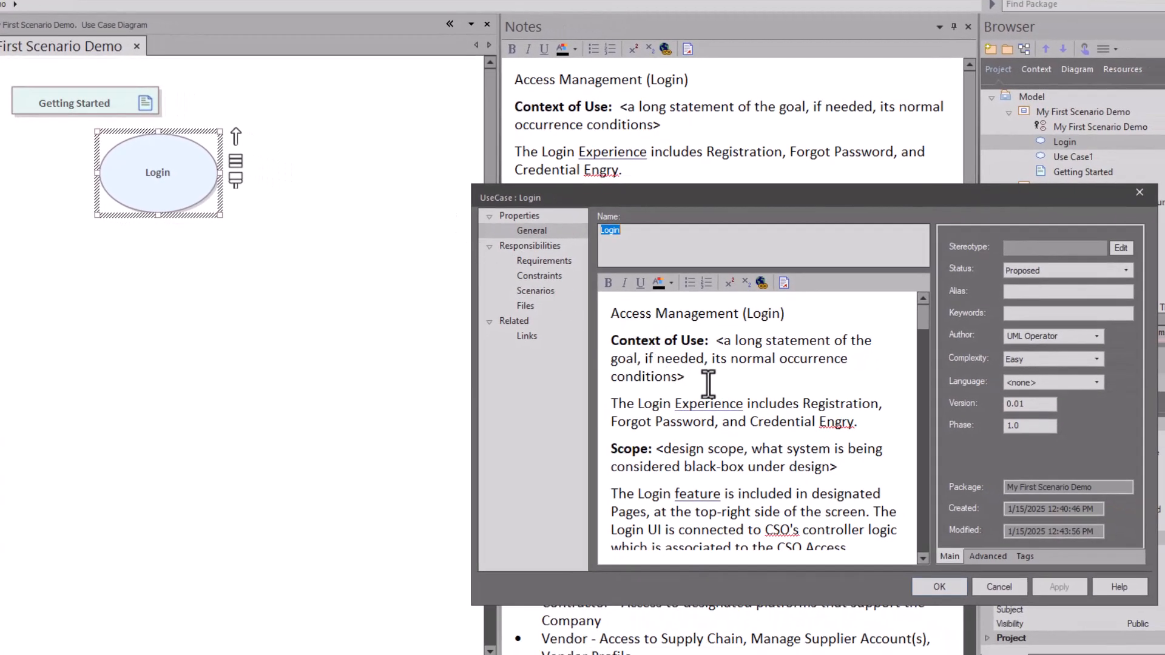
scroll(707, 413, down, 2)
scroll(707, 412, down, 8)
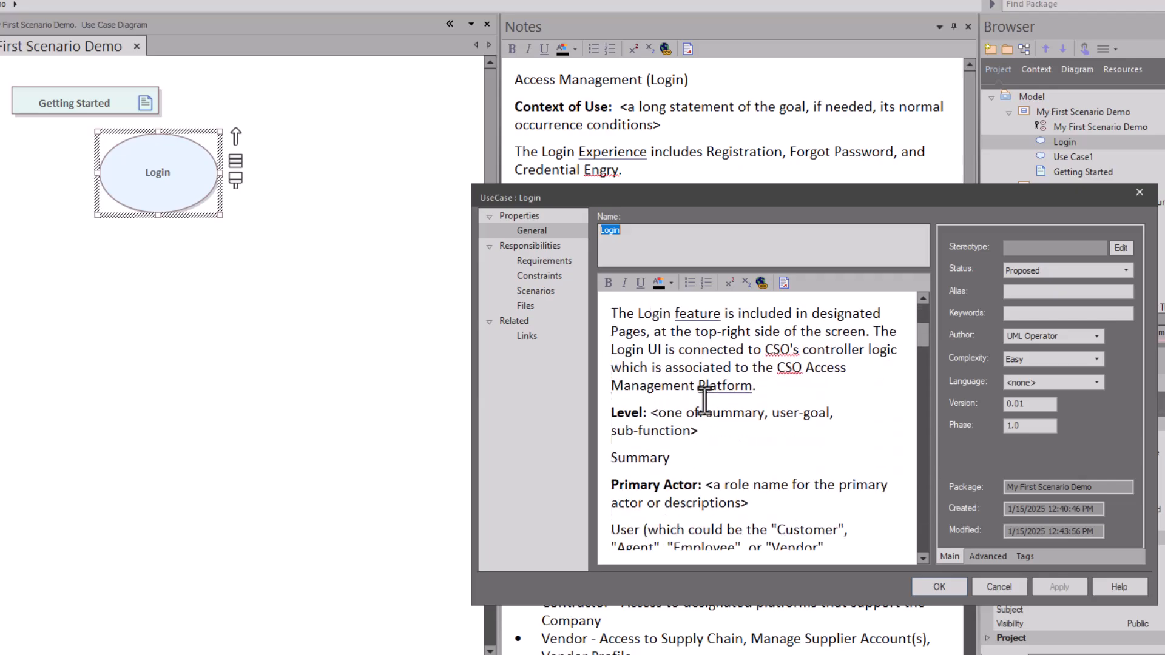
scroll(703, 402, down, 5)
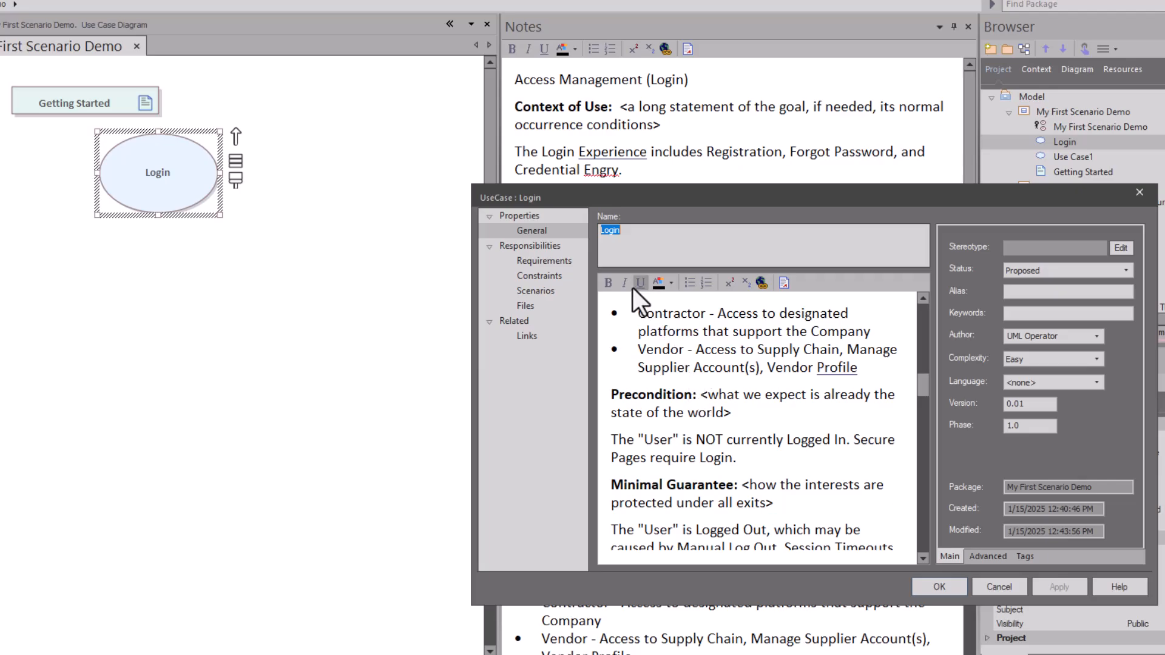
- Paste the copied notes into the Login use case's Basic Path scenario description, check them, and save the scenario
click(549, 296)
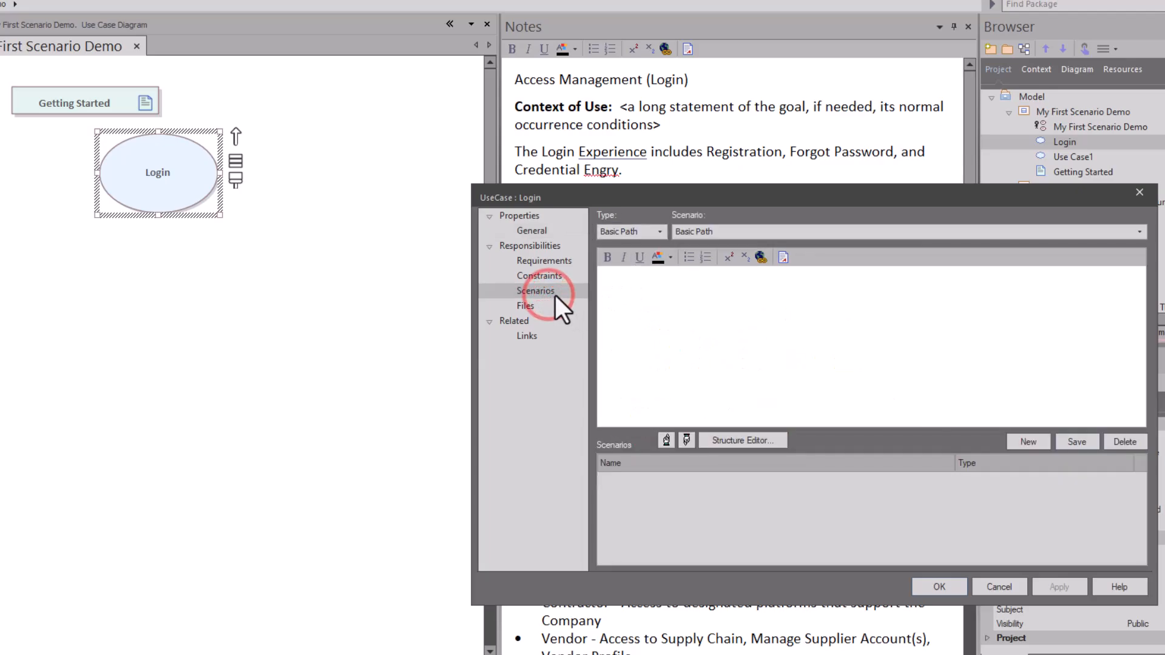
click(613, 288)
key(ctrl+v)
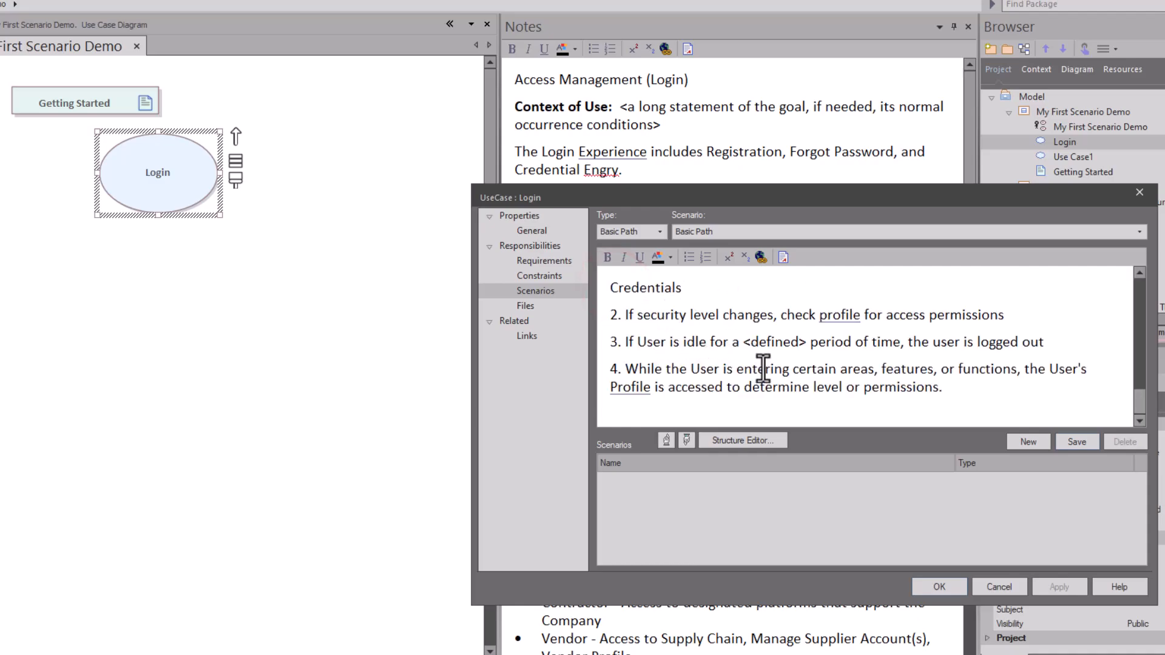
scroll(743, 364, up, 6)
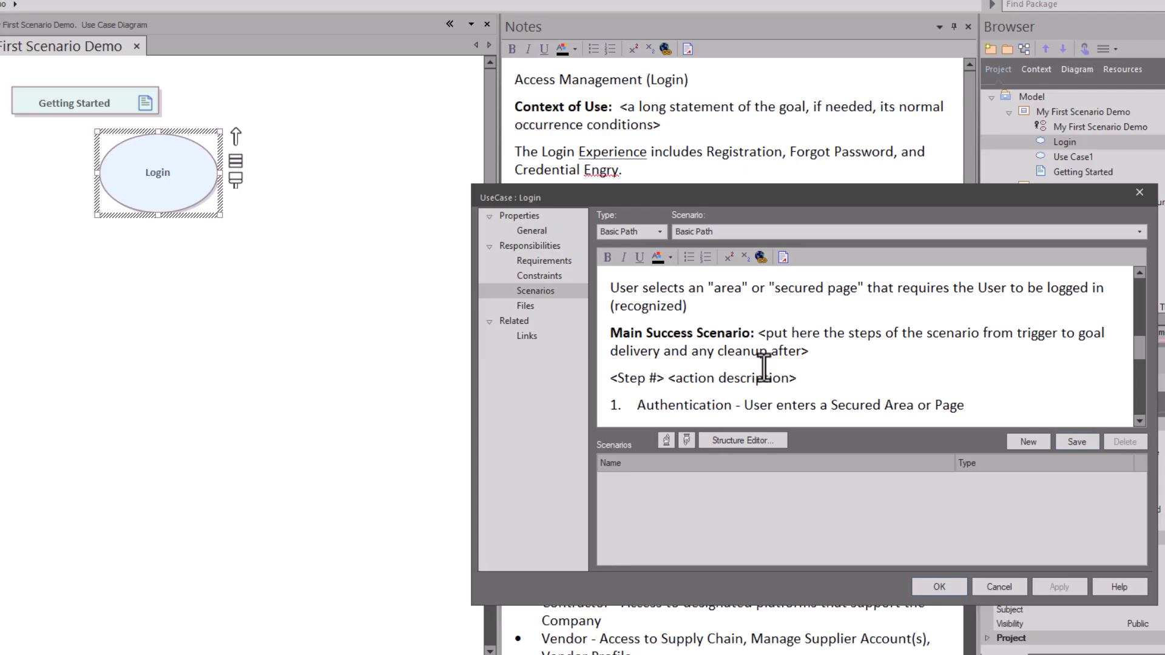
scroll(764, 366, up, 2)
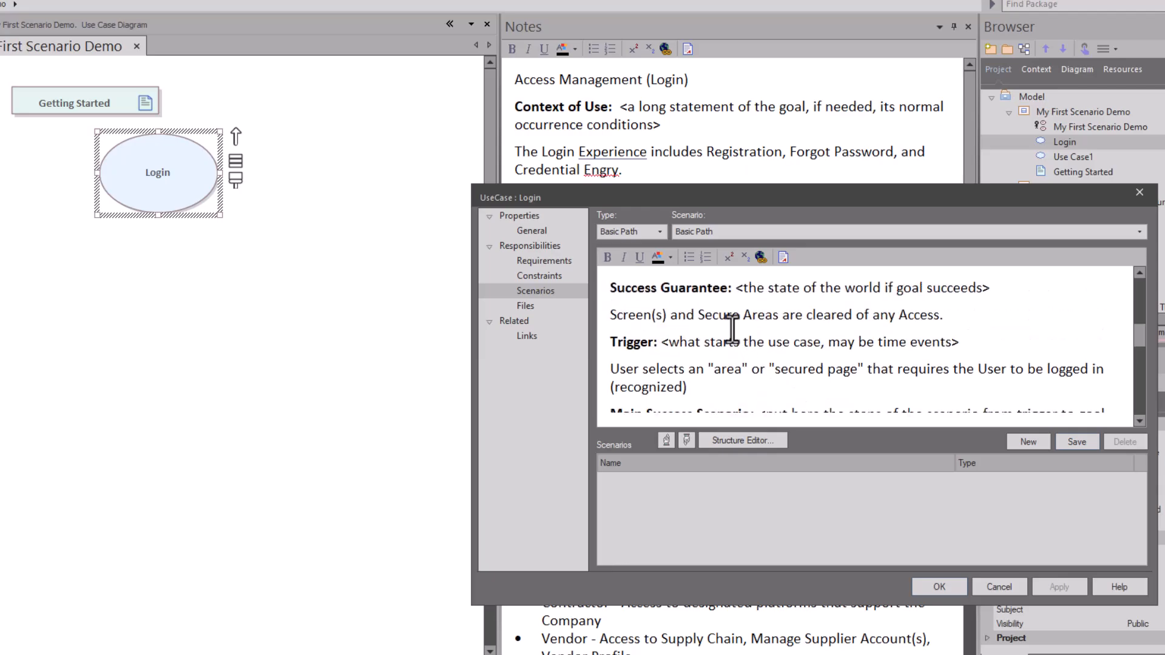
scroll(771, 345, up, 1)
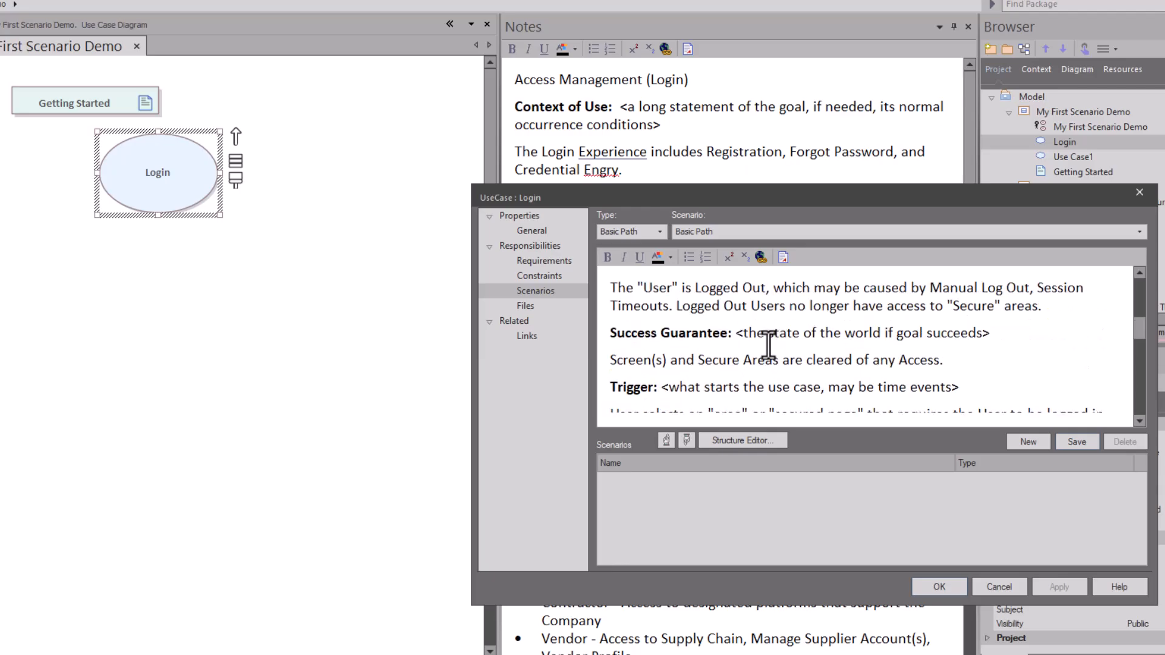
scroll(770, 345, up, 1)
scroll(768, 346, up, 5)
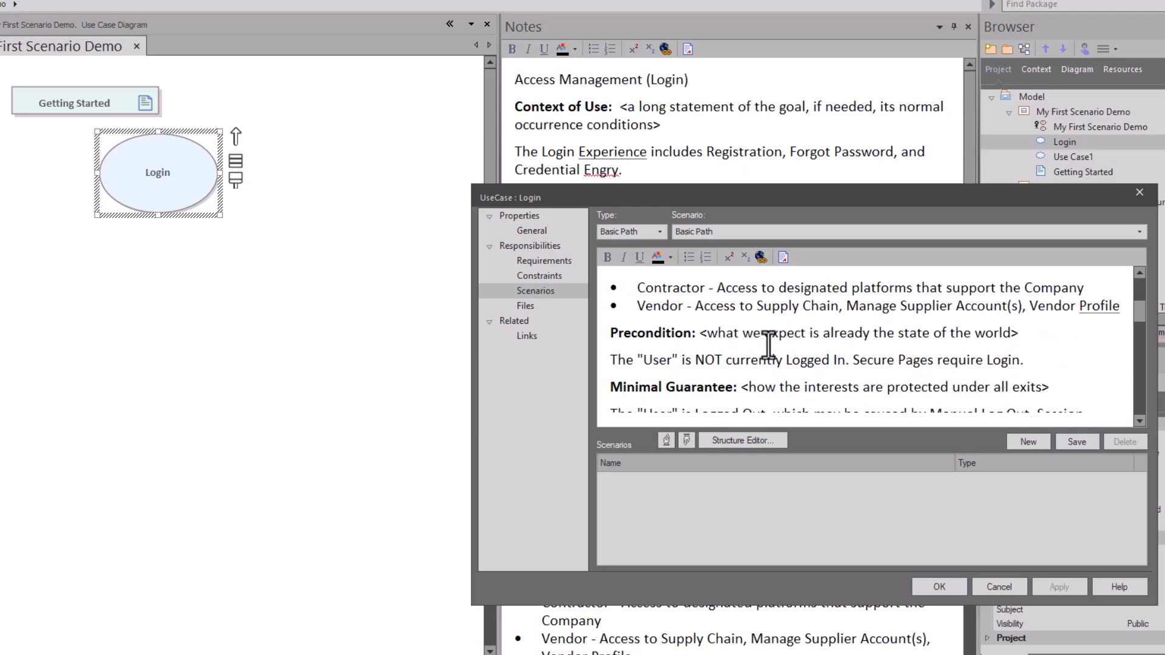
scroll(768, 345, up, 1)
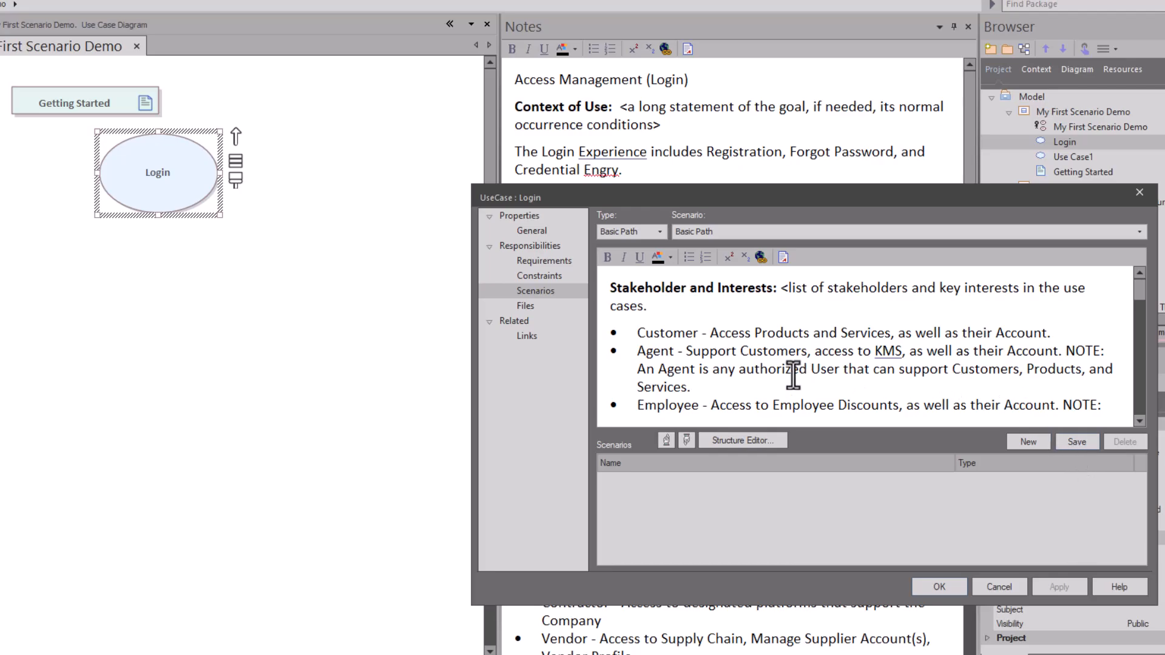
scroll(793, 372, down, 1)
scroll(792, 370, up, 1)
click(1075, 442)
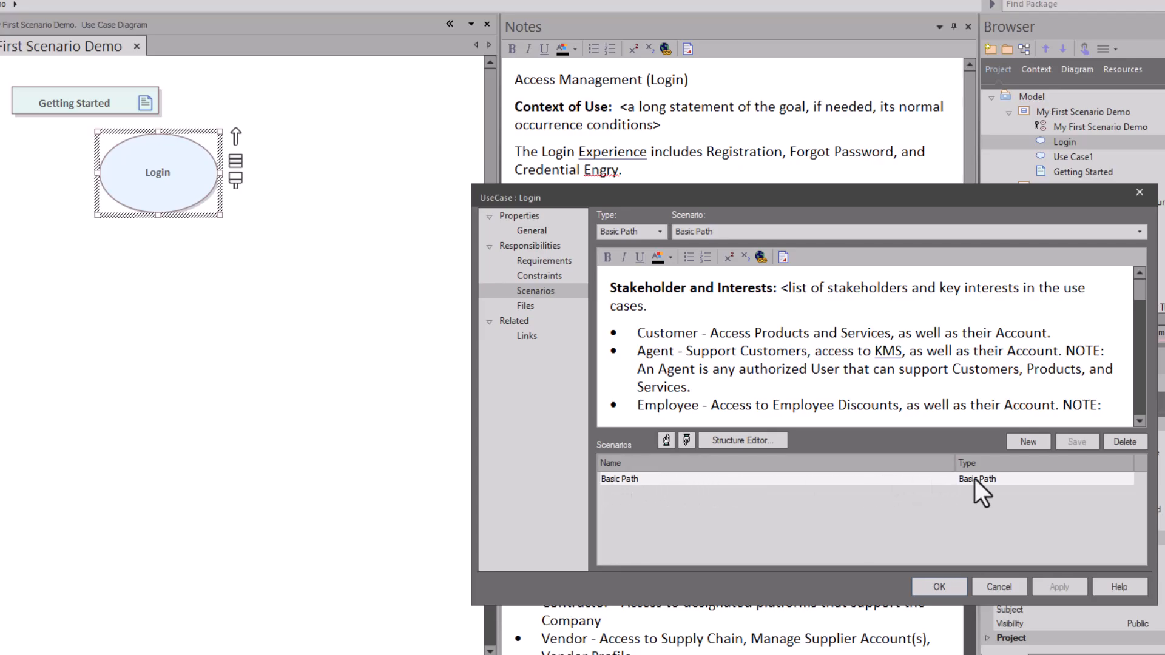
- Rename the saved scenario to Login Basic Path, save it, and close the use case's properties
click(710, 225)
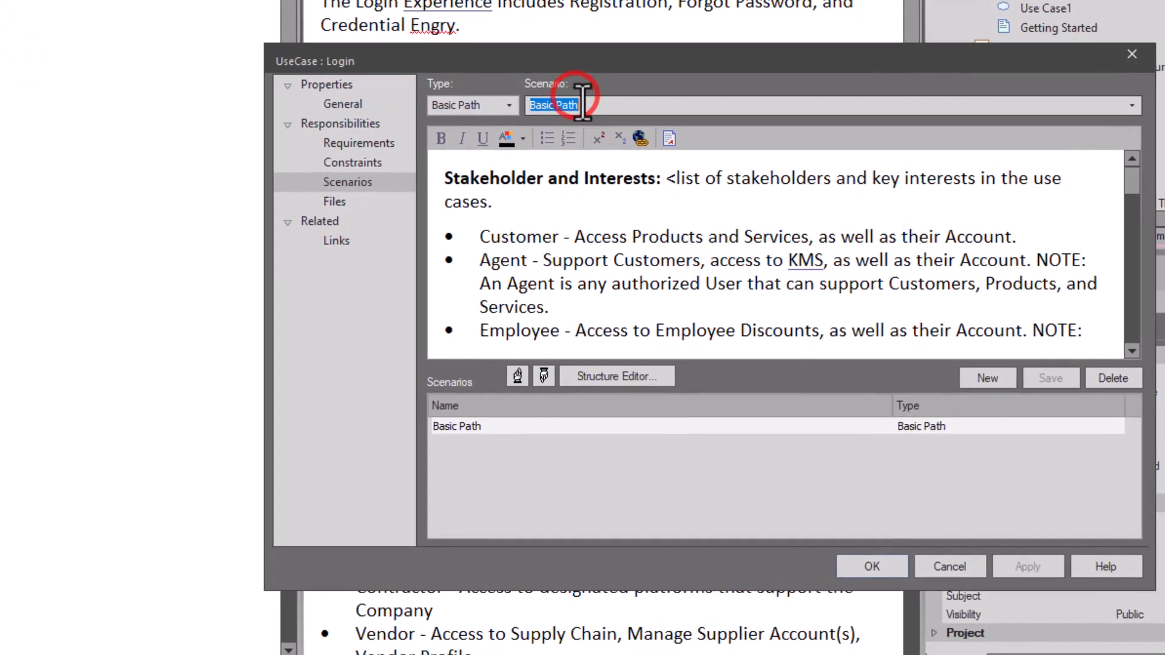
text(Login)
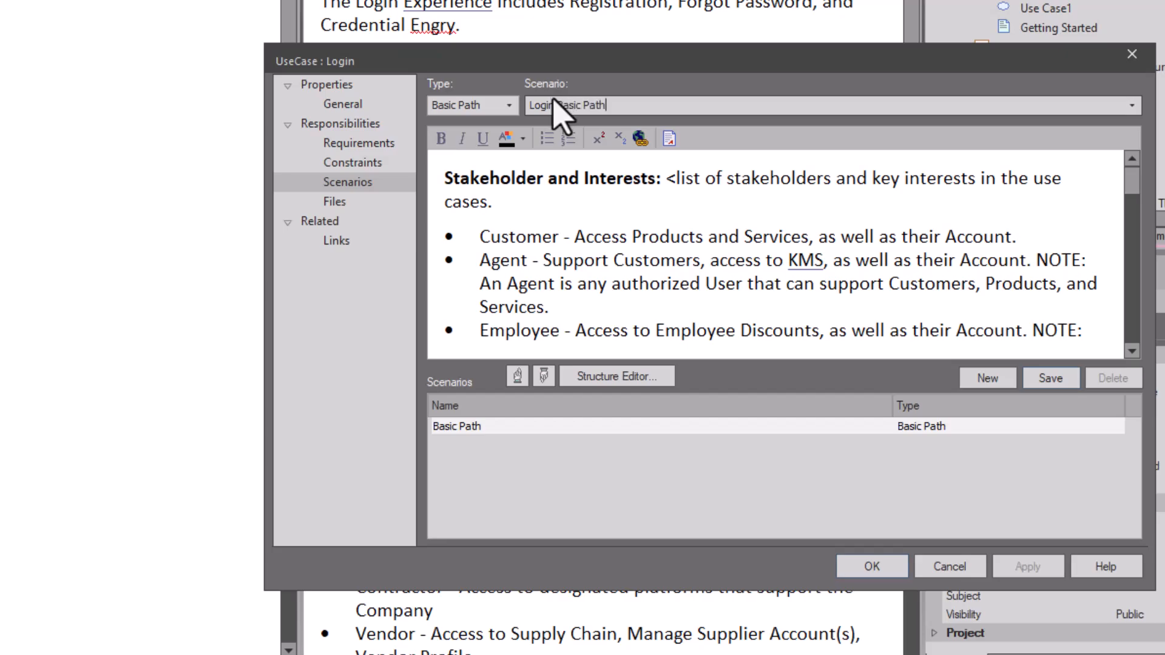
click(1039, 380)
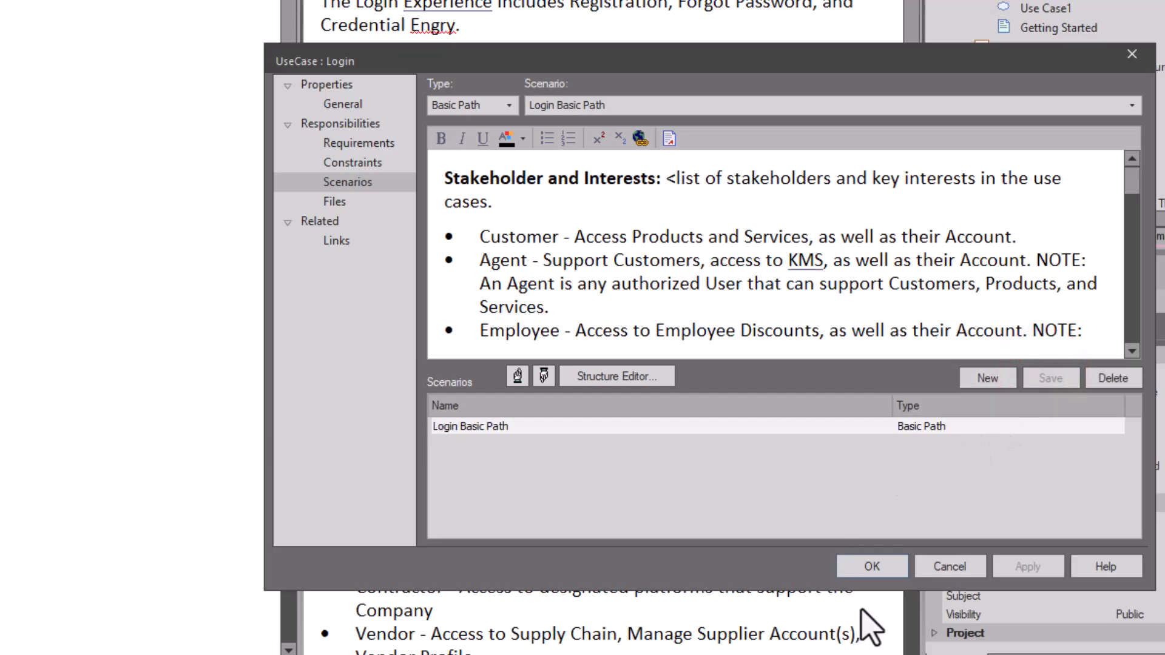
click(874, 569)
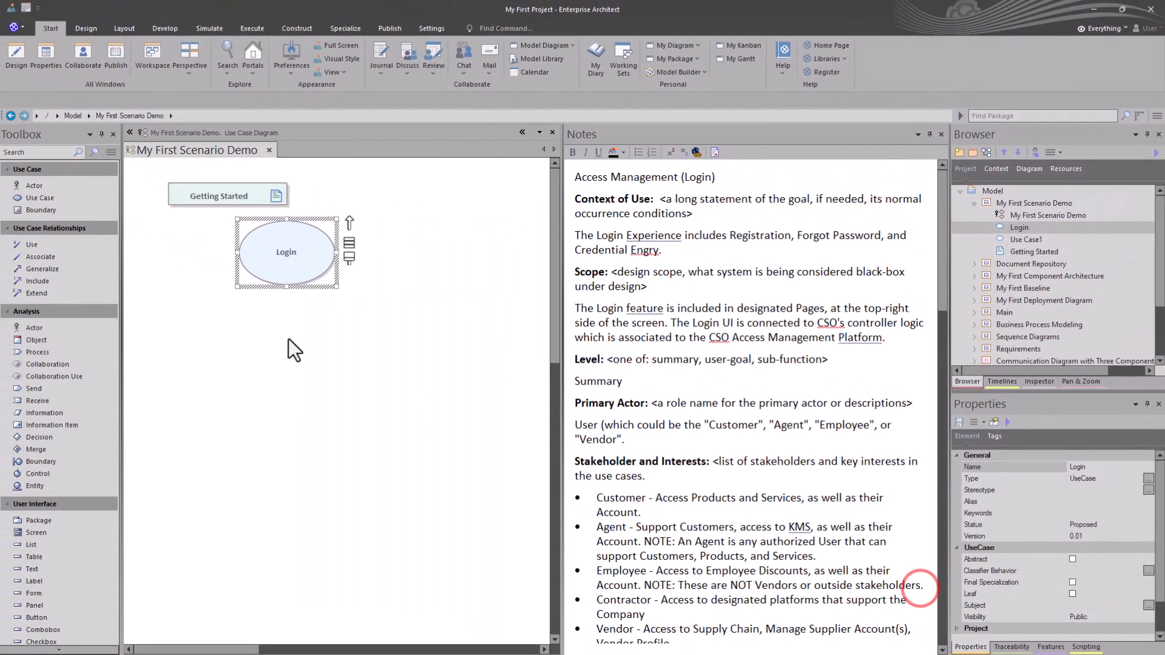
- Open the structured scenario editor for the Login use case
click(247, 307)
double_click(267, 267)
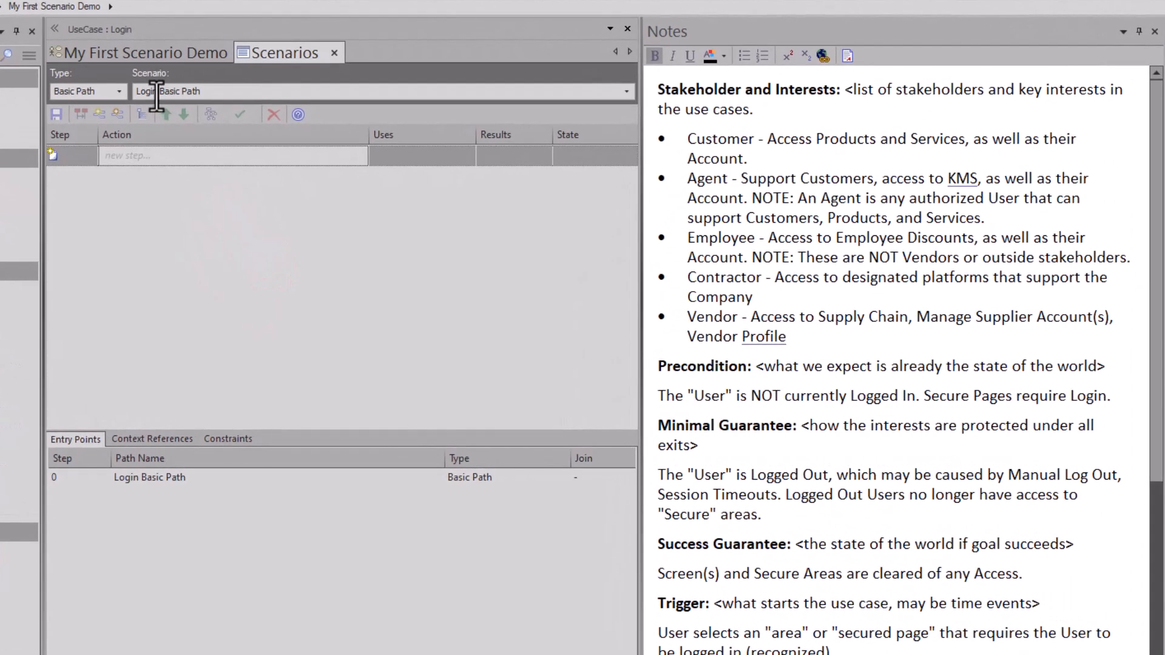
- Check the Login Basic Path scenario's name and the available scenario types in the structured editor
click(203, 180)
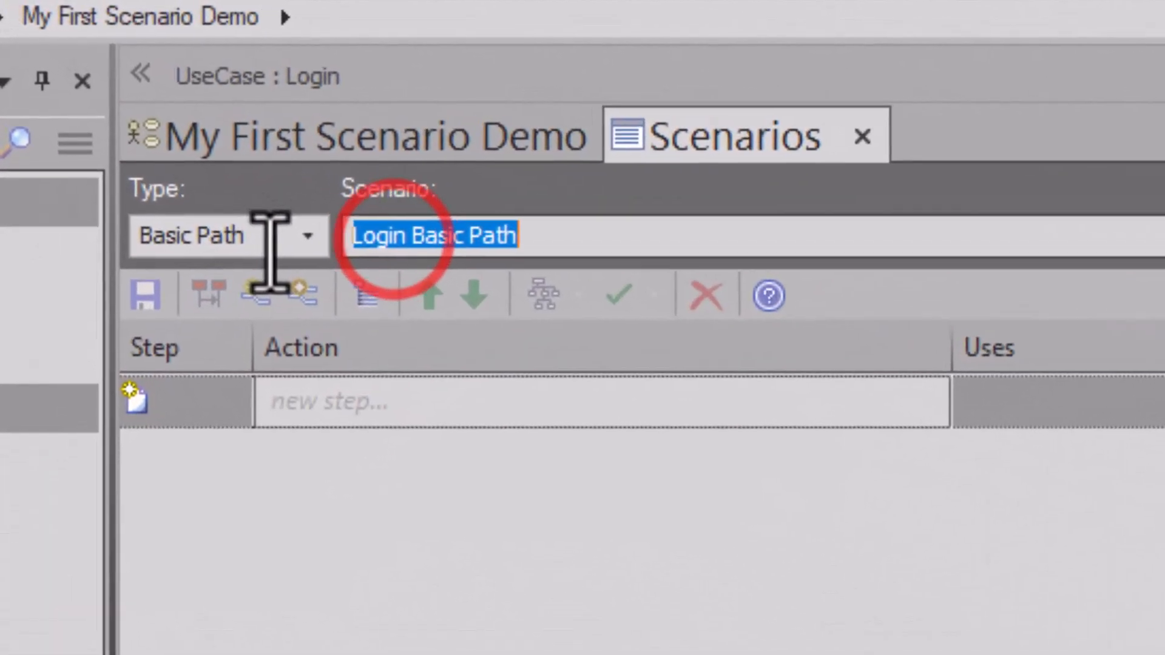
click(184, 142)
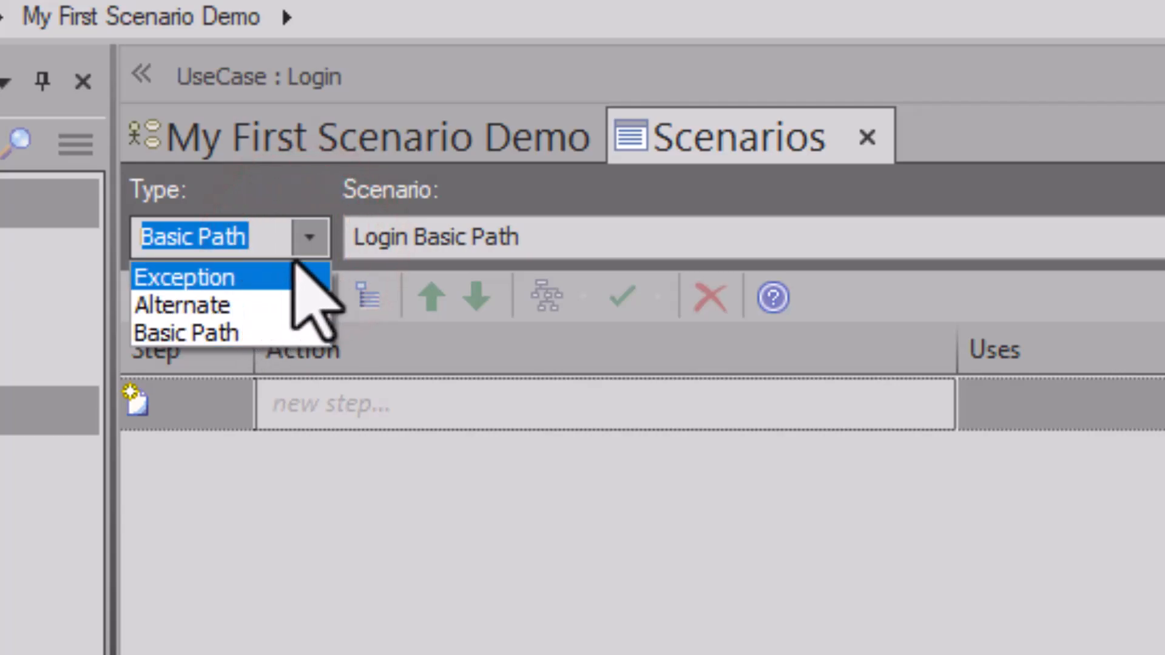
click(308, 237)
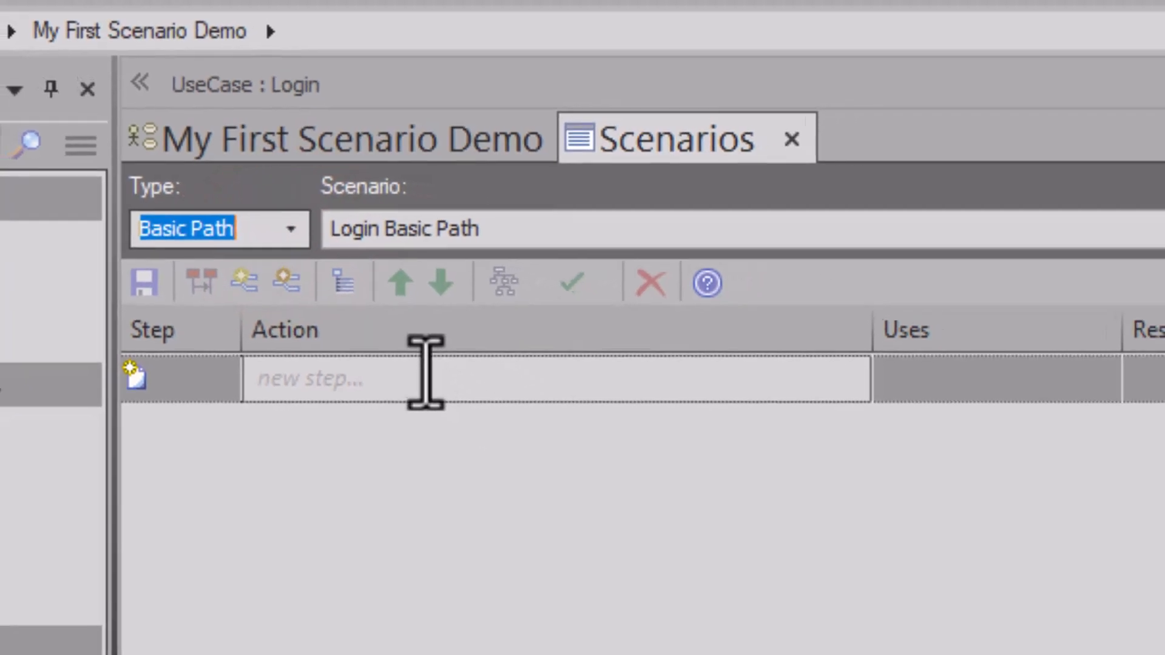
click(461, 404)
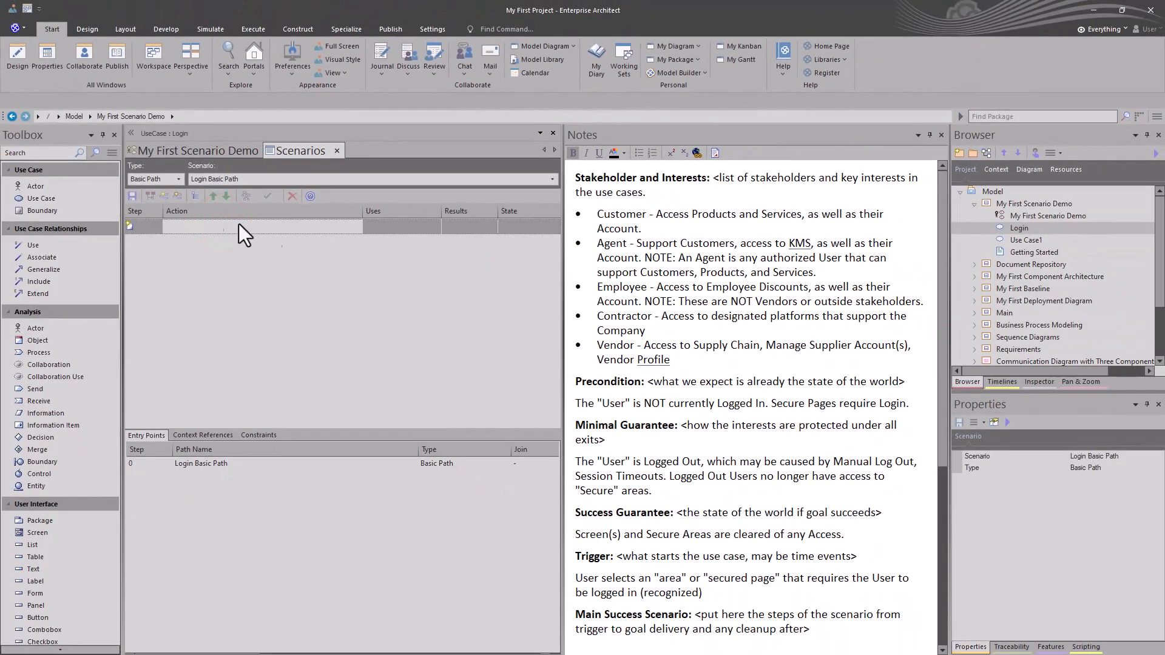
- Return to the My First Scenario Demo diagram and review the Login use case's notes from level and primary actor through the trigger
click(189, 146)
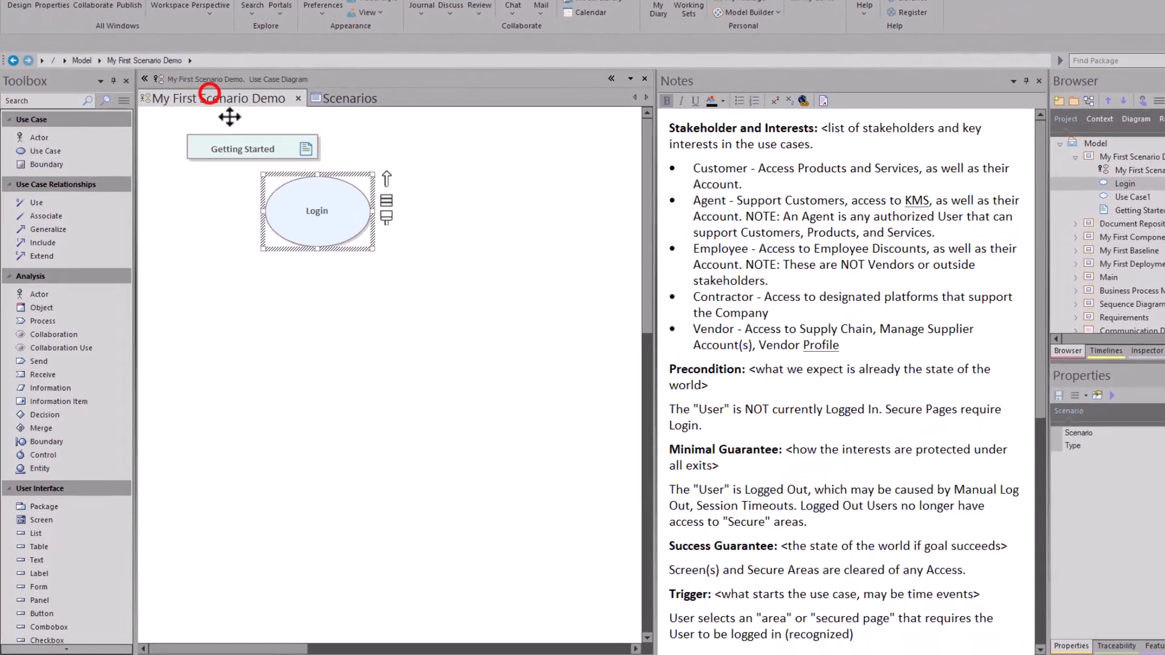
click(334, 279)
click(323, 229)
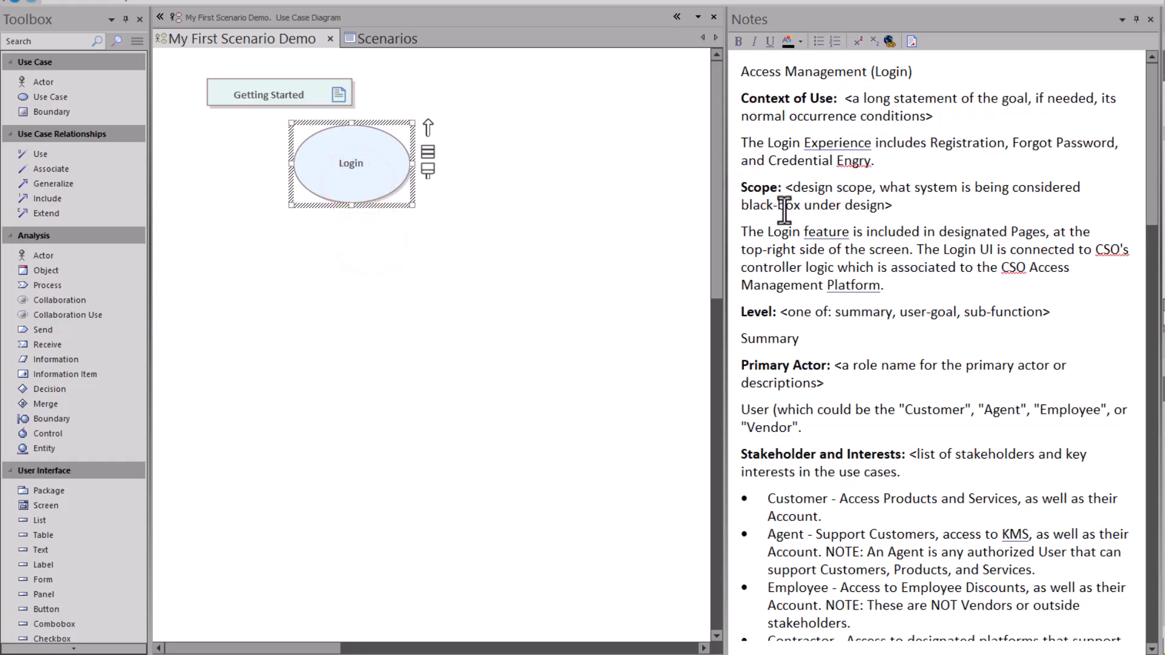
double_click(759, 338)
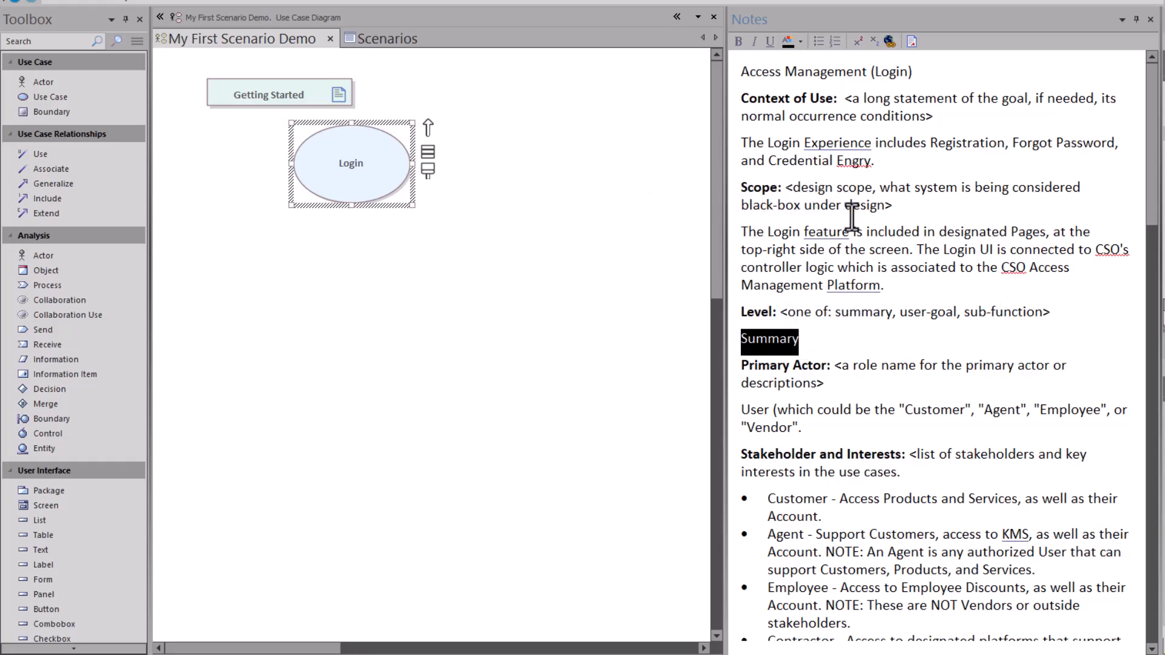
scroll(851, 217, down, 1)
scroll(851, 216, down, 3)
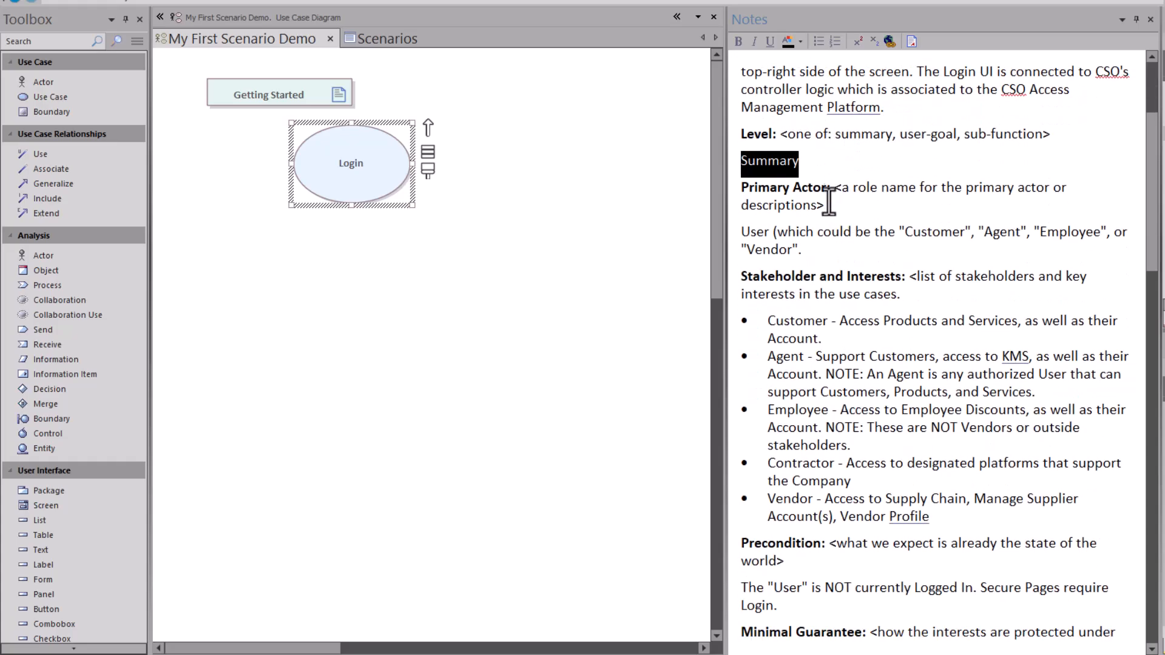
click(782, 234)
drag(763, 233, 1006, 233)
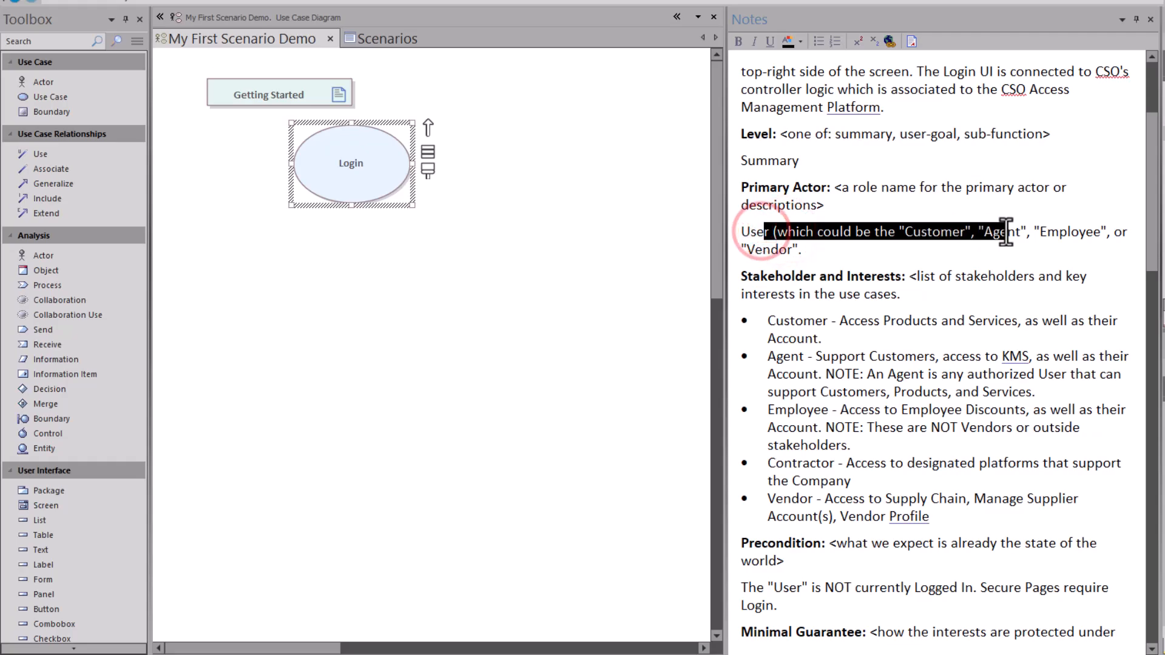
drag(767, 320, 811, 519)
scroll(811, 519, down, 2)
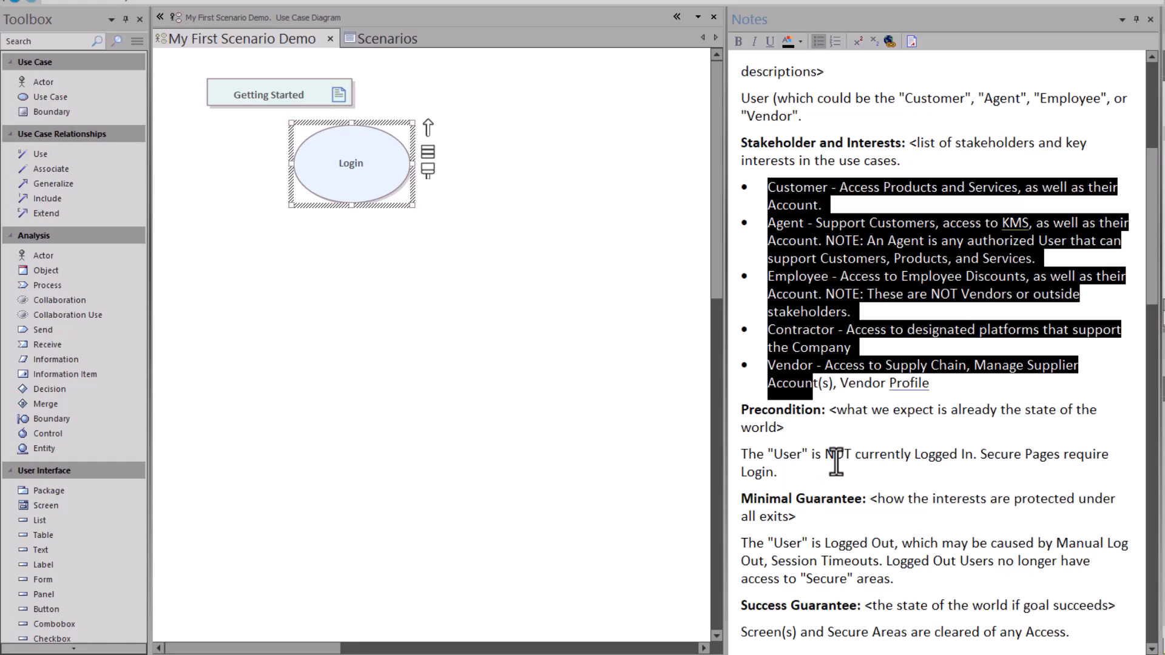
scroll(837, 461, down, 2)
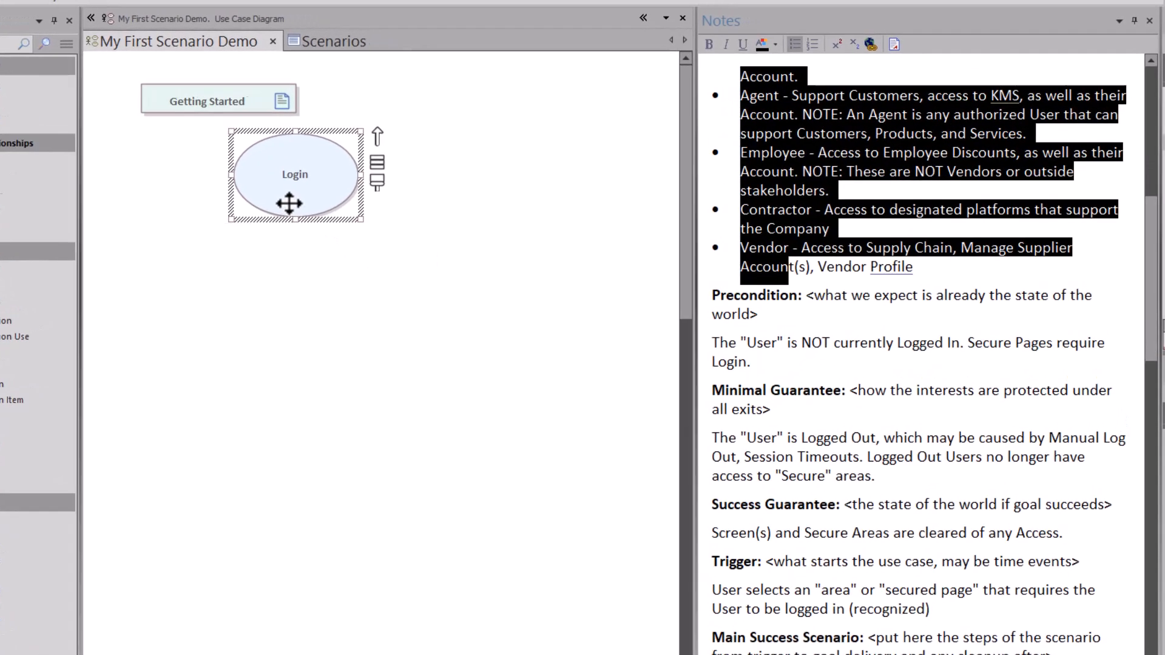
- Reopen the Login use case's scenario editor and add "Site requires Login" as the first action
click(231, 216)
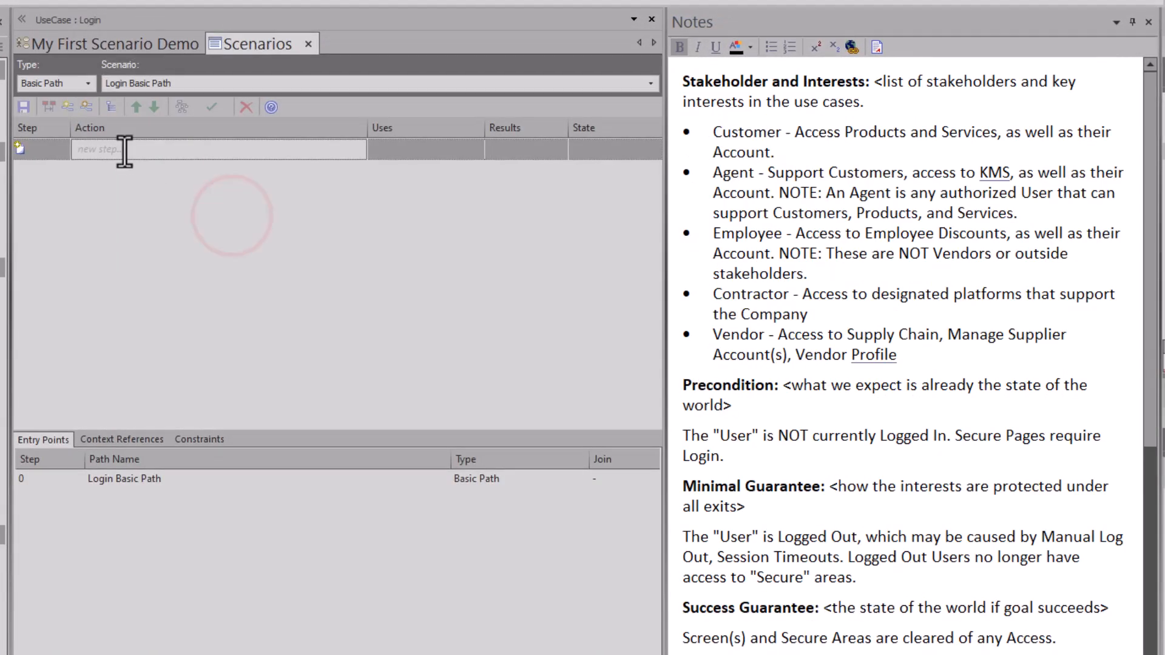
click(124, 149)
click(125, 141)
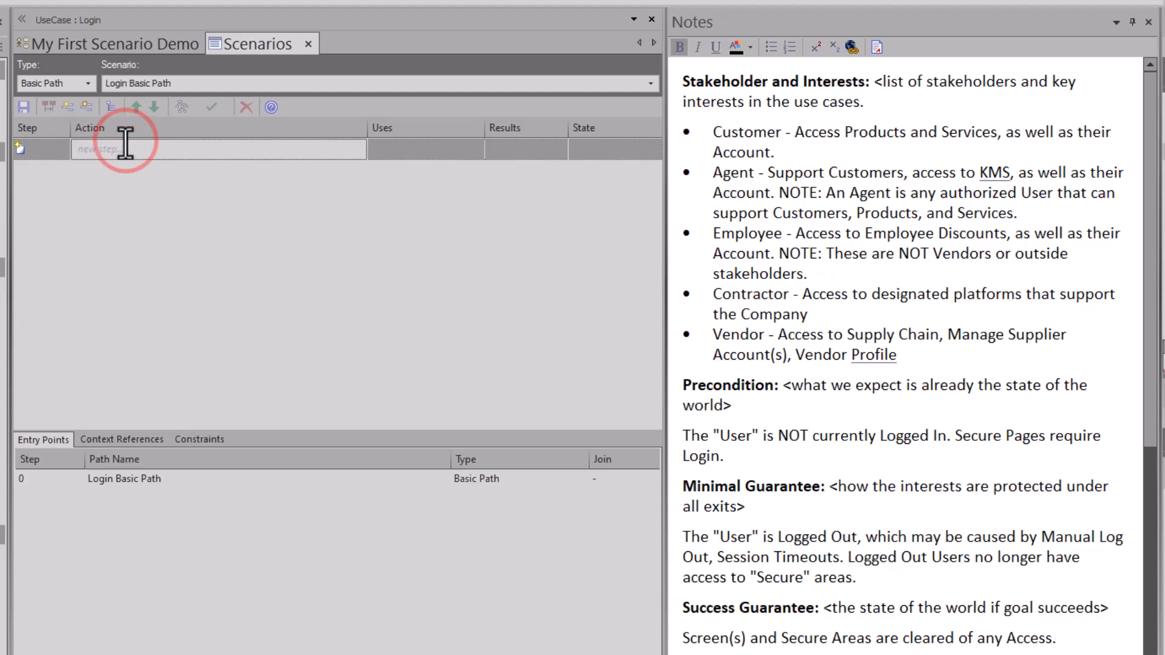
click(124, 145)
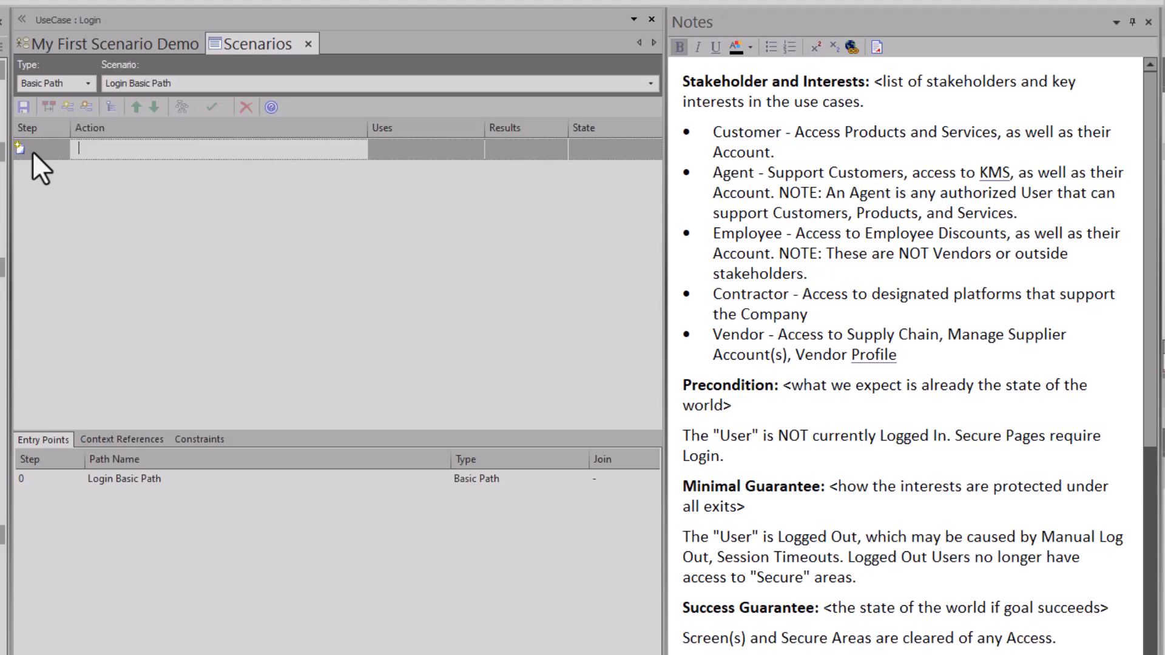
text(Site requires Login)
key(Return)
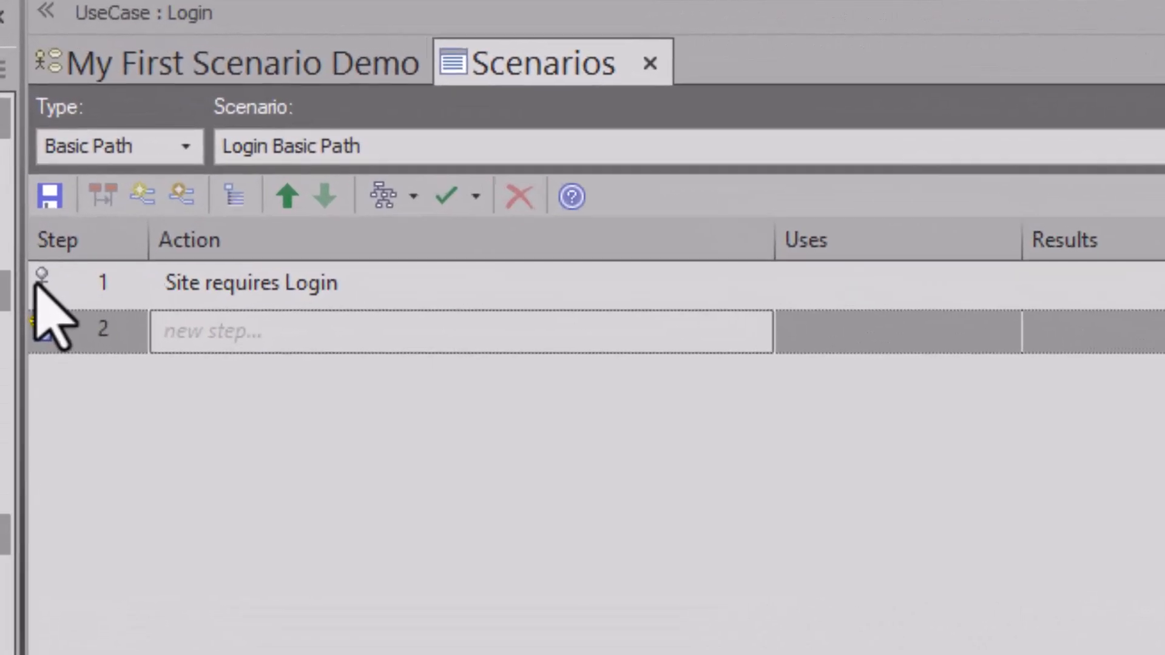
- Try switching the "Site requires Login" step between the actor and system step types
click(60, 308)
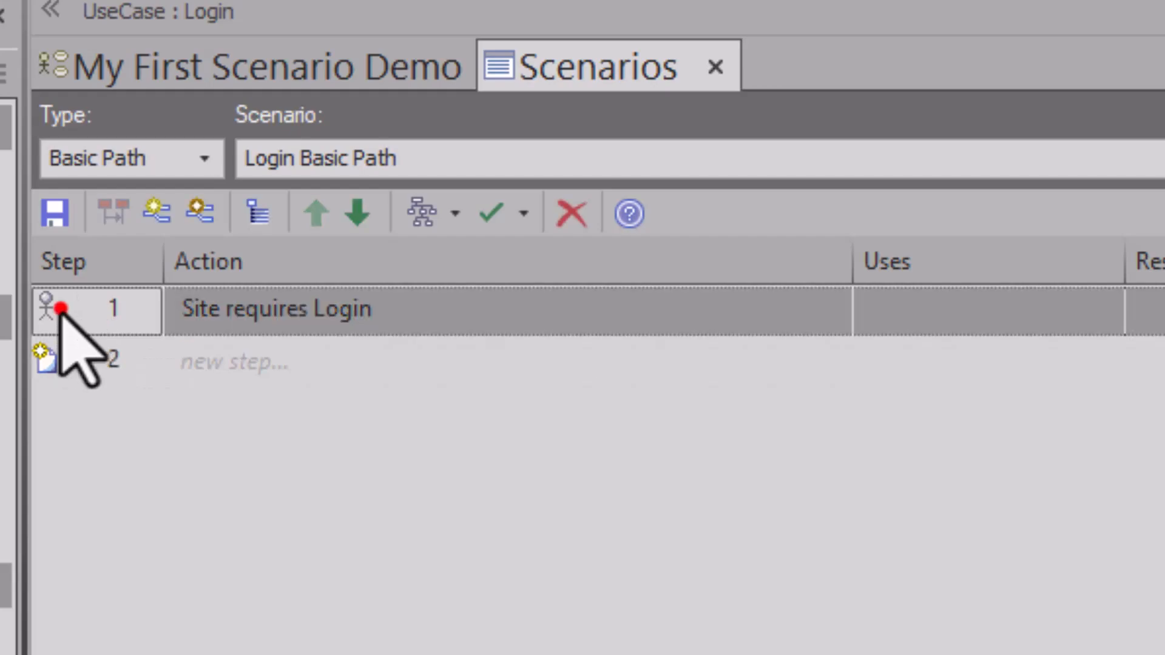
click(60, 308)
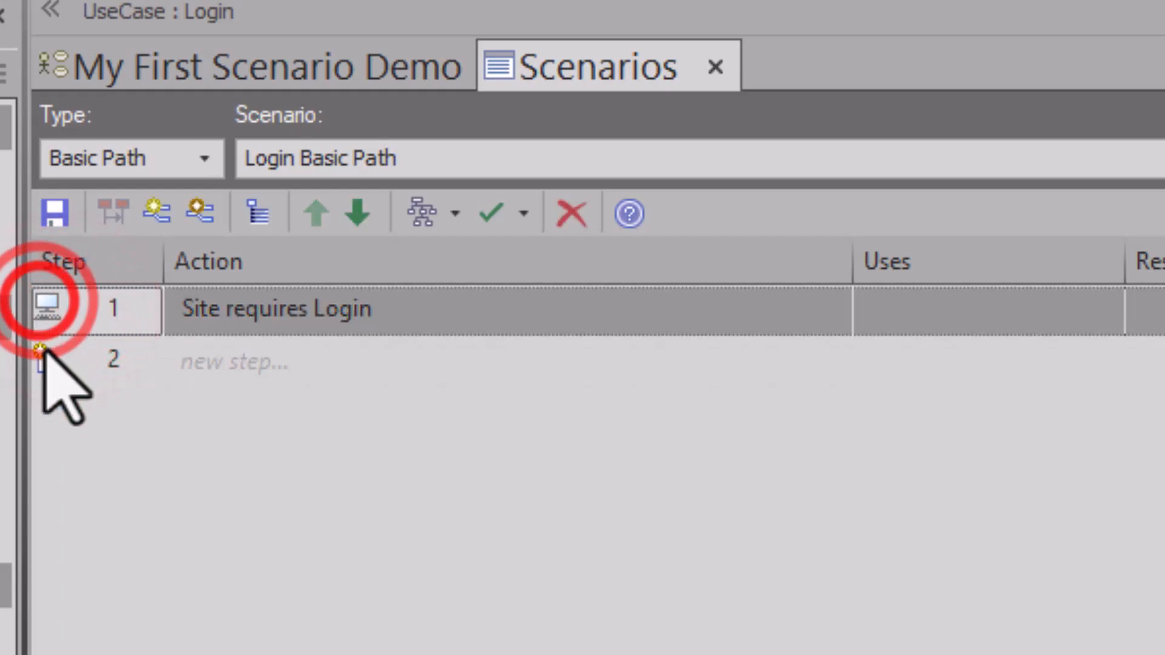
click(48, 310)
click(49, 309)
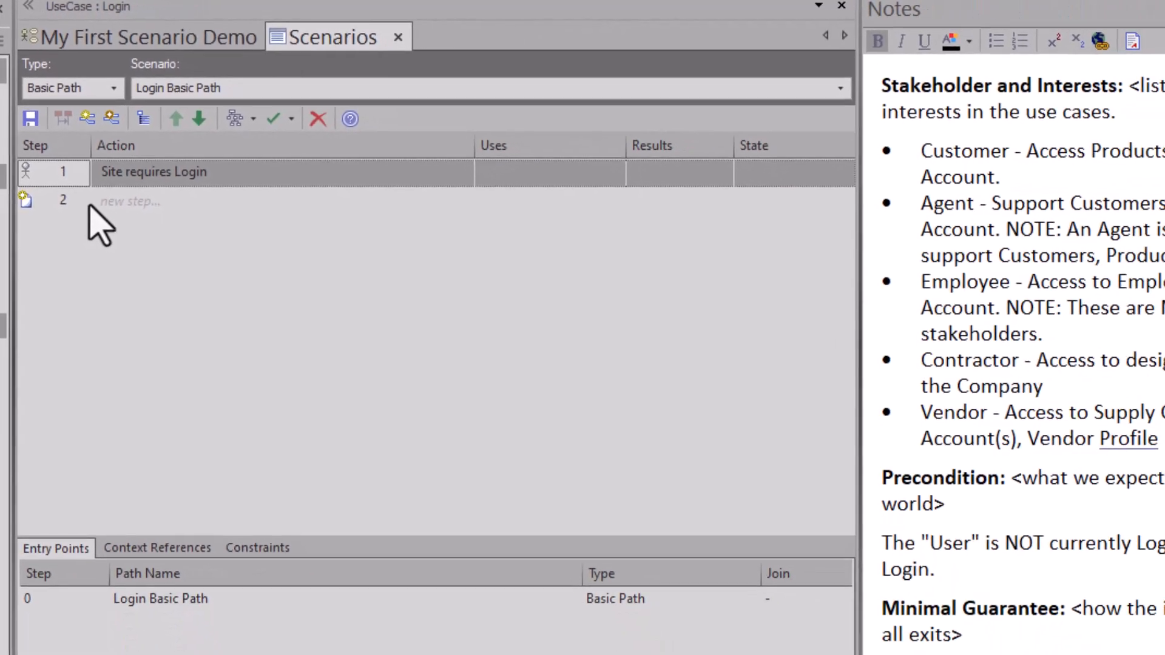
- Add the actions "User Logs in", "Submit Login Credentials", "Render Page", "Log Out" and "Logged Out" as steps 2 to 6
click(143, 199)
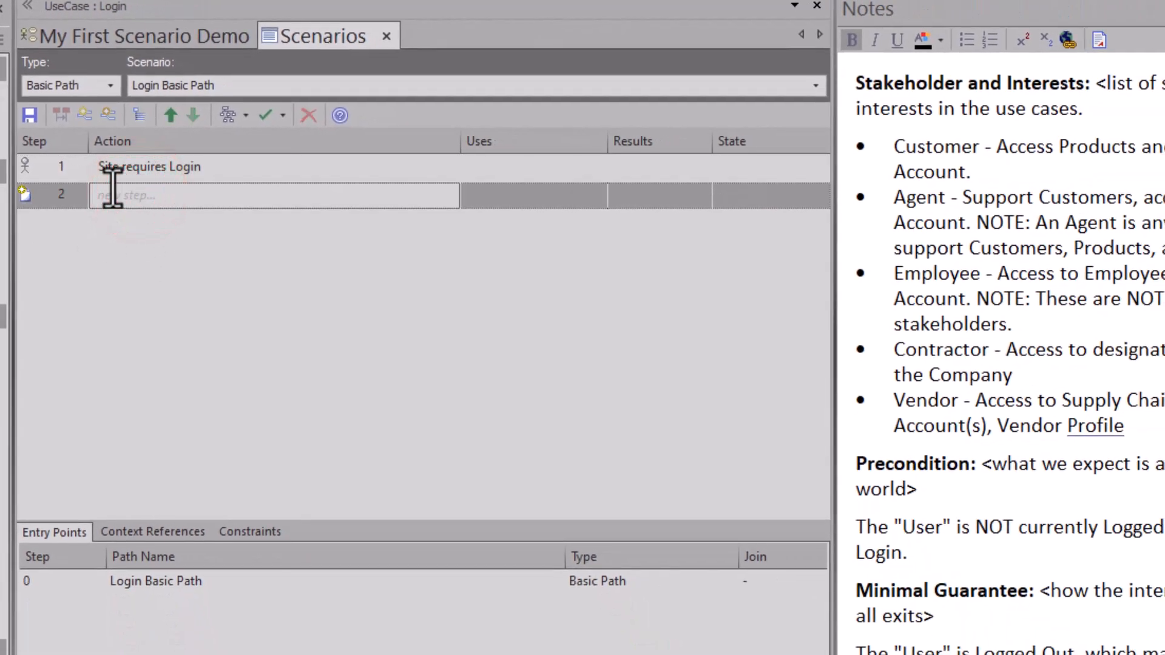
text(User Logs in)
key(Return)
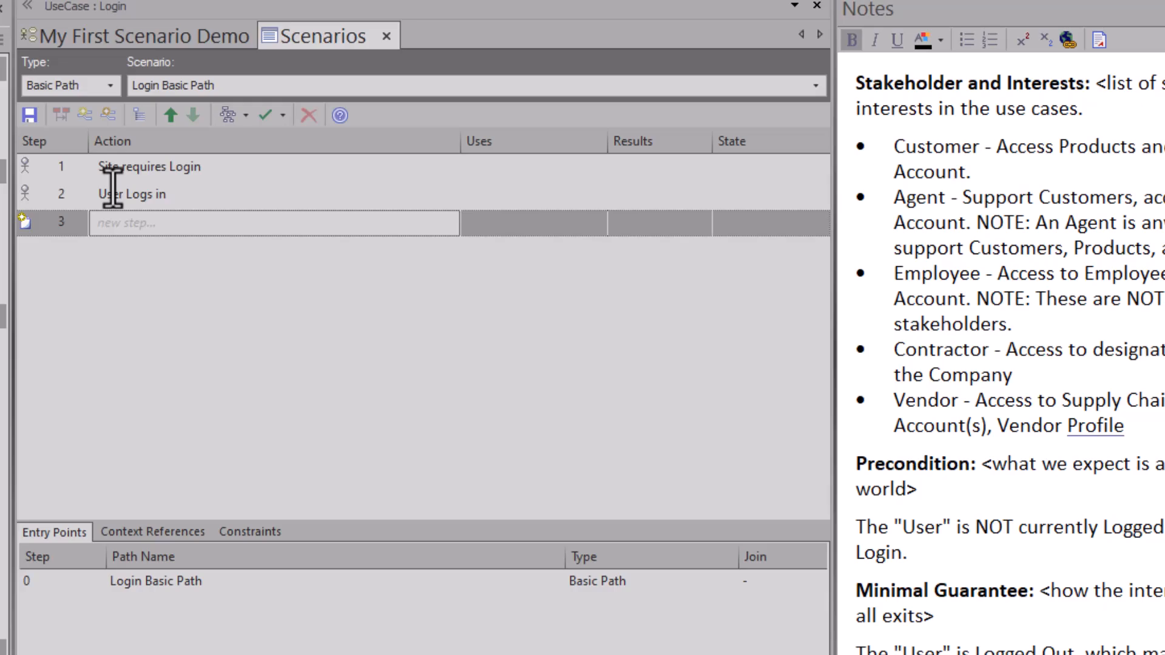
click(123, 237)
text(Submit Login )
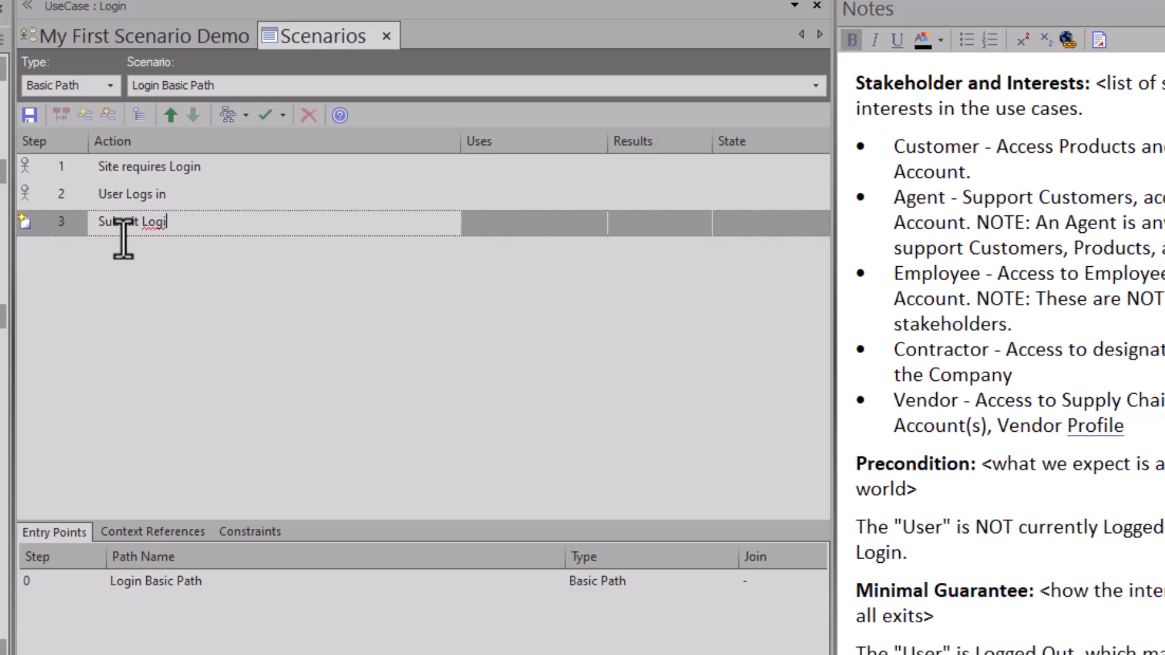
text(Credentials)
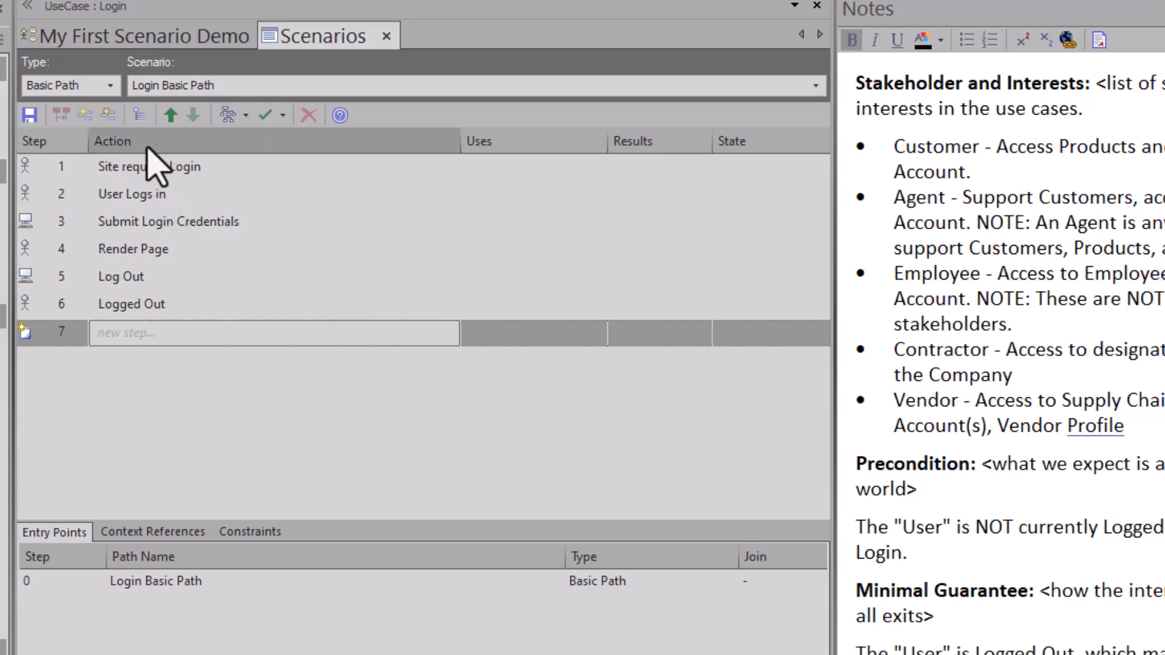
- Generate an Activity diagram from the Login Basic Path scenario and dismiss the completion message
click(244, 119)
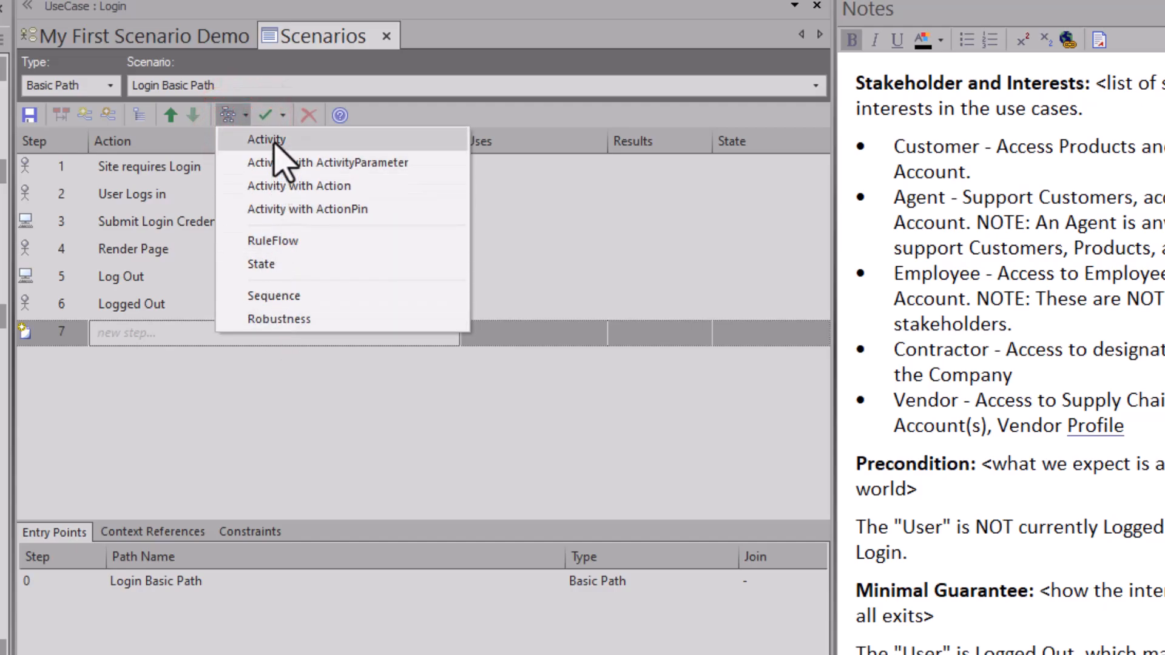
click(323, 140)
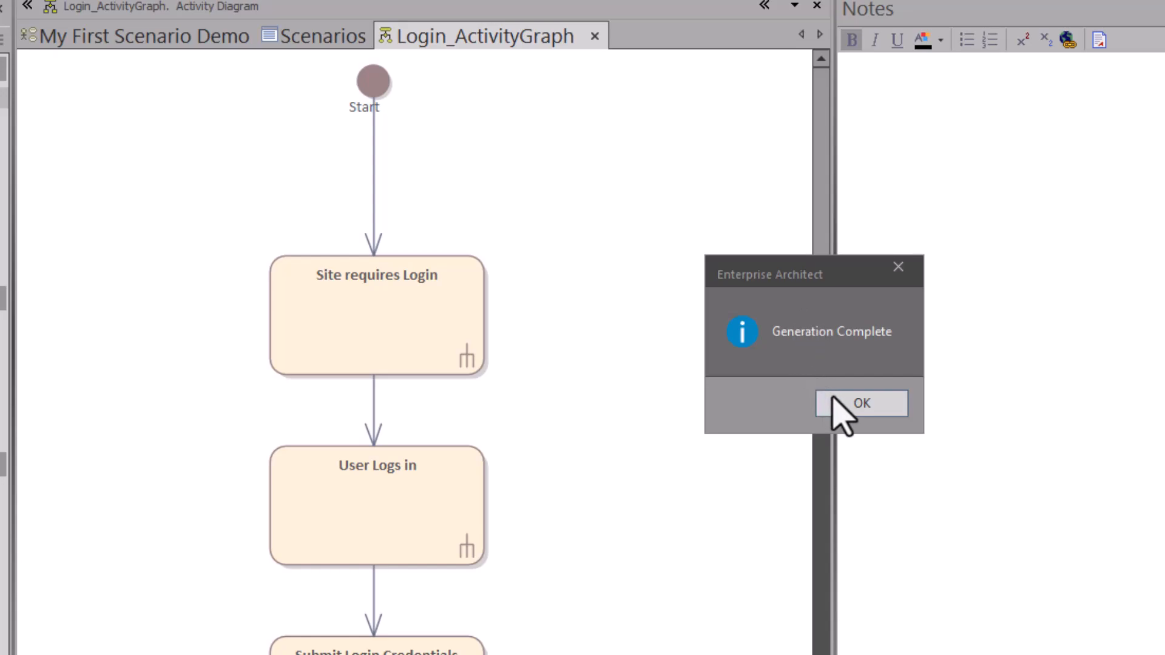
click(855, 407)
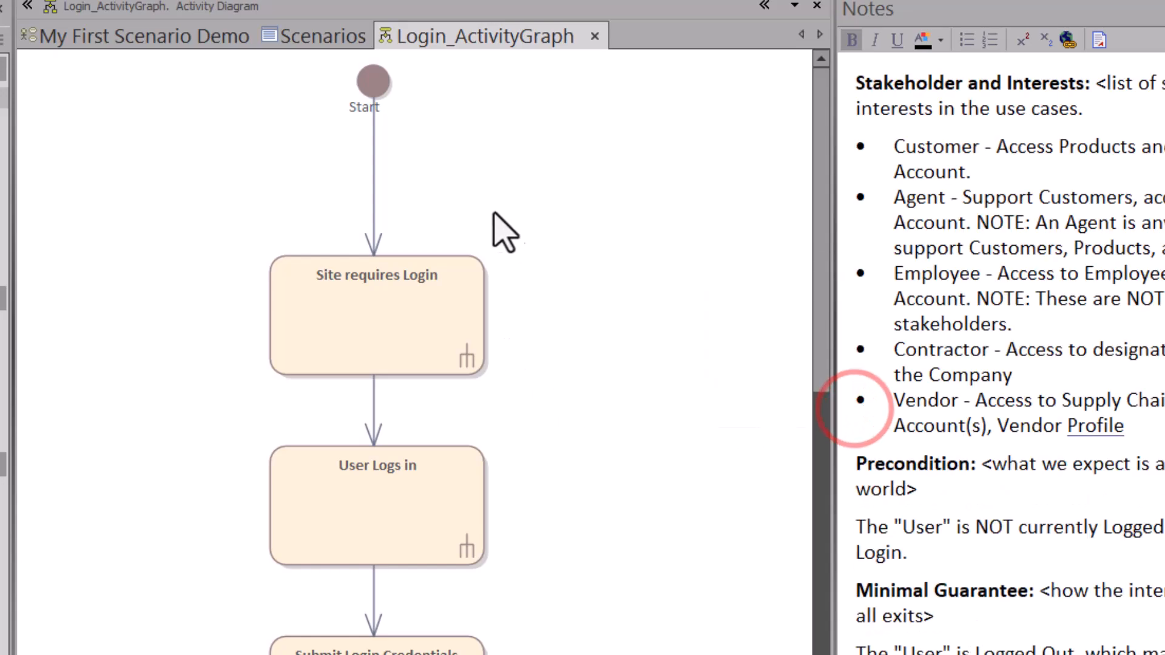
- Examine the generated Login activity diagram's flow from Start through each action to End
click(369, 89)
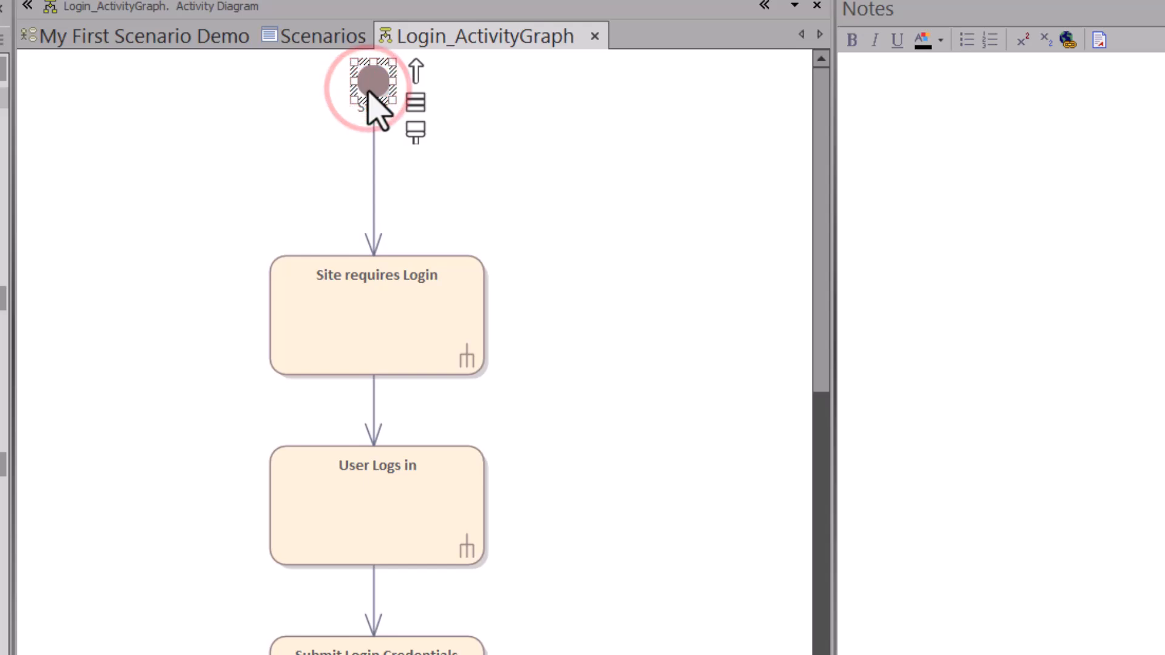
click(388, 301)
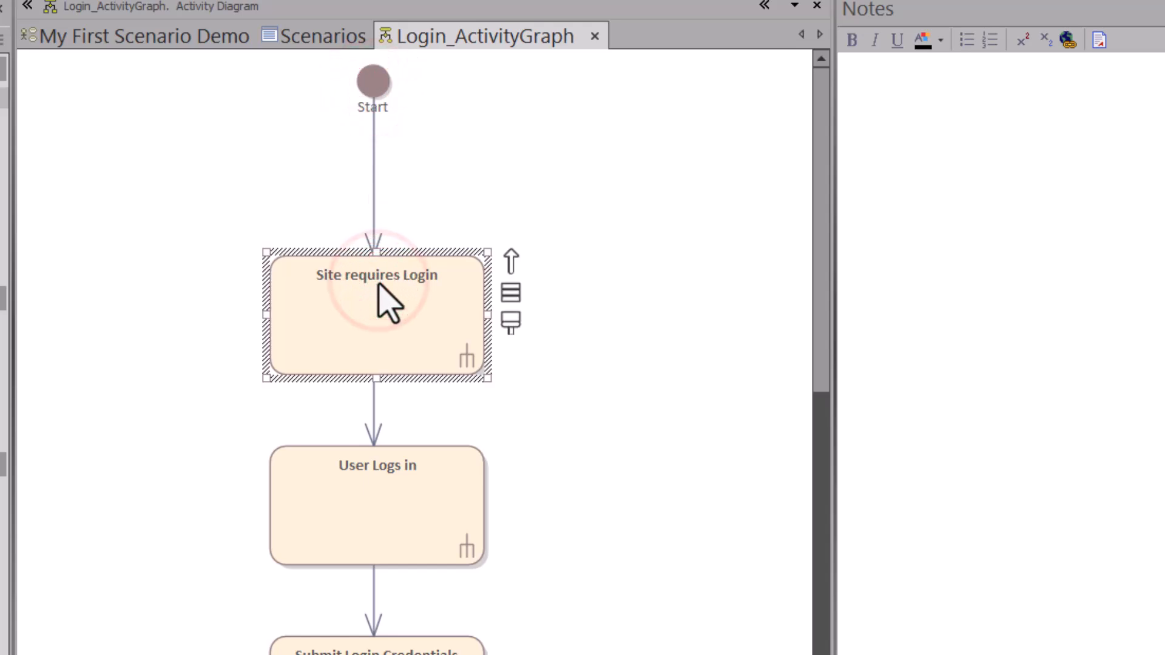
click(393, 499)
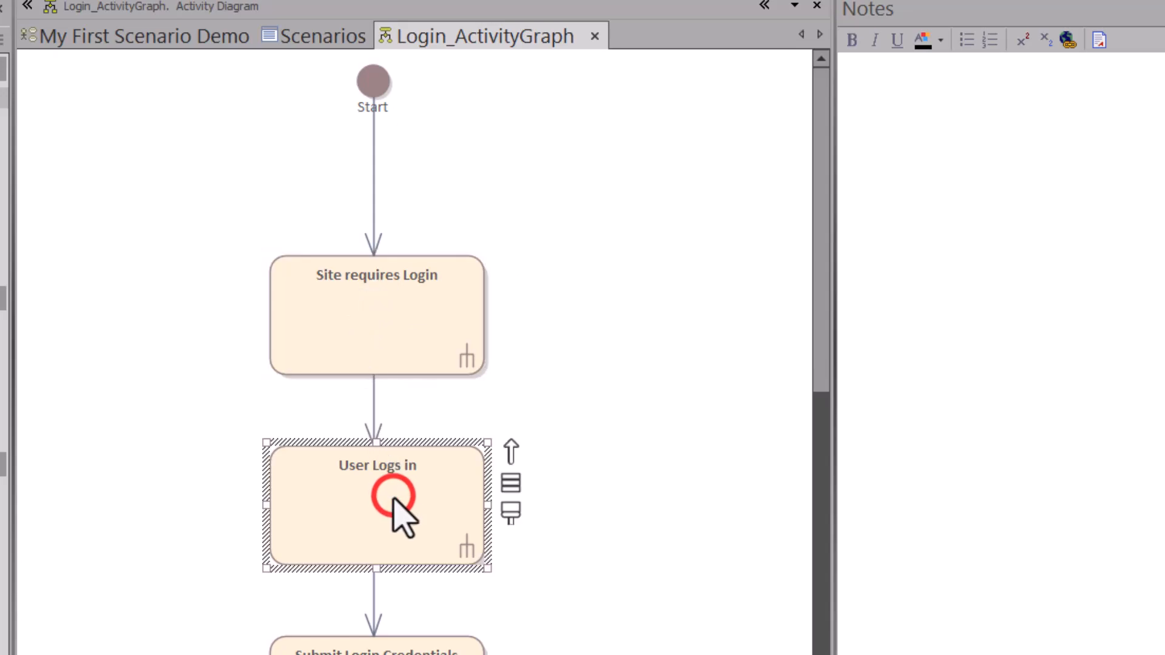
scroll(393, 499, down, 5)
click(350, 327)
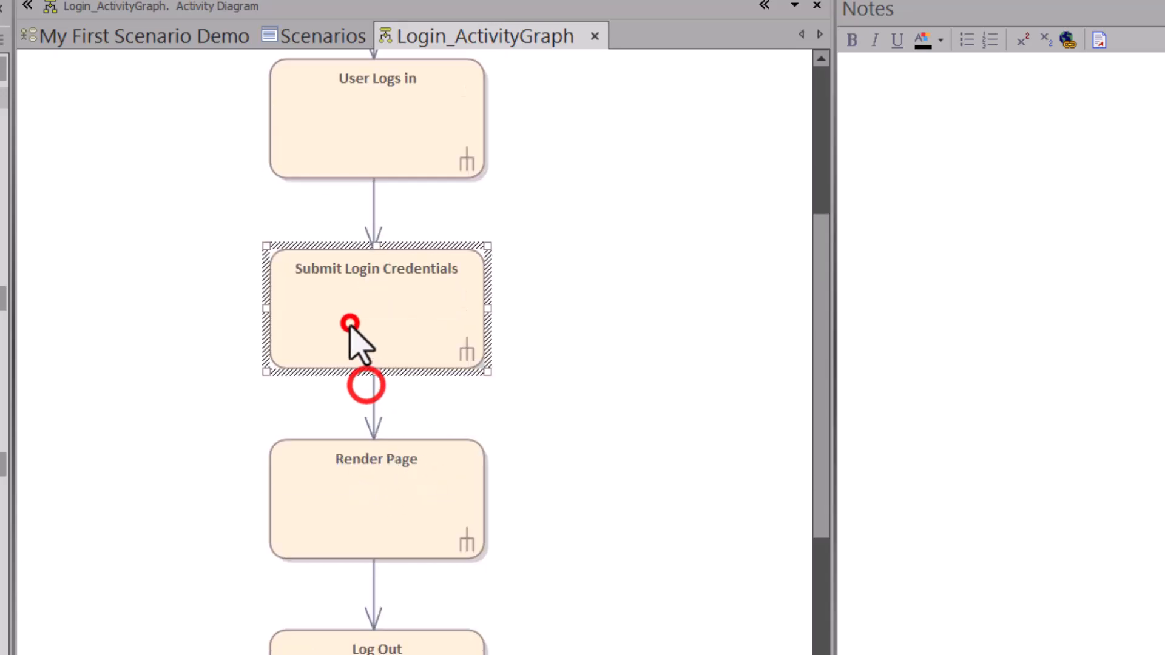
click(371, 470)
click(269, 474)
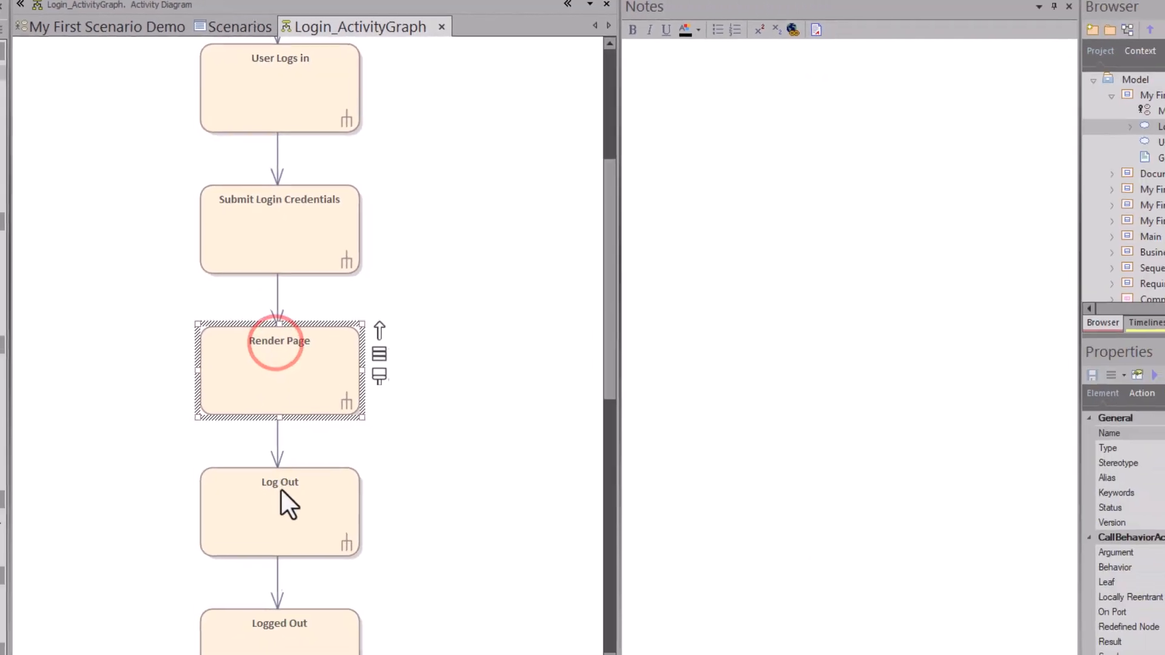
scroll(270, 474, down, 4)
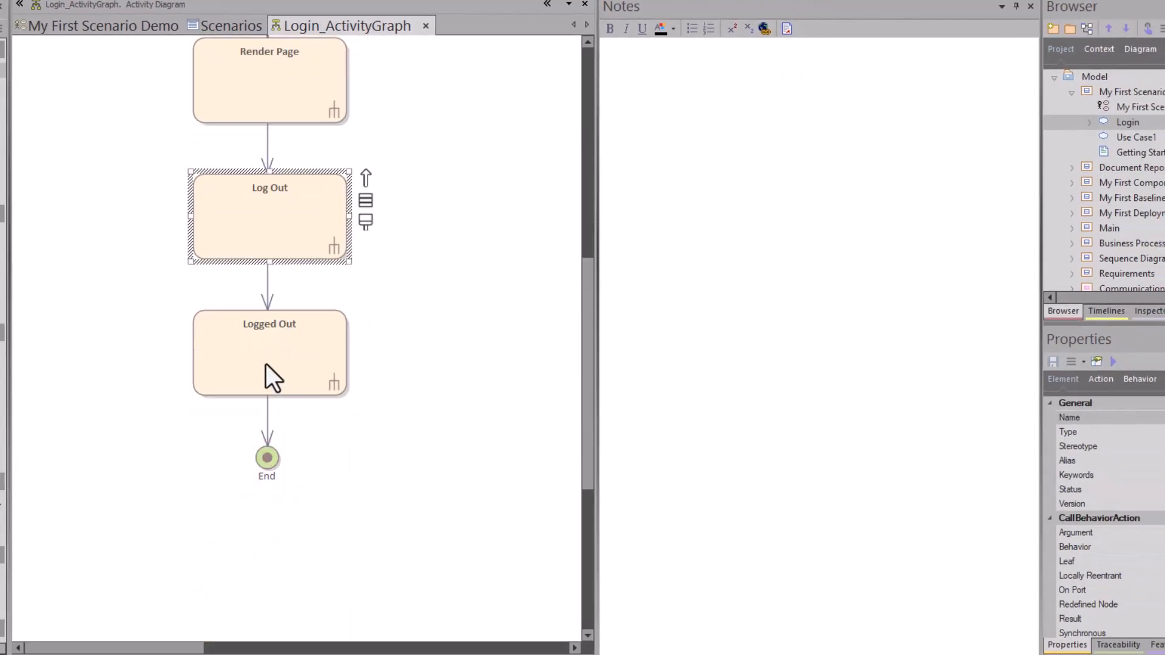
click(265, 363)
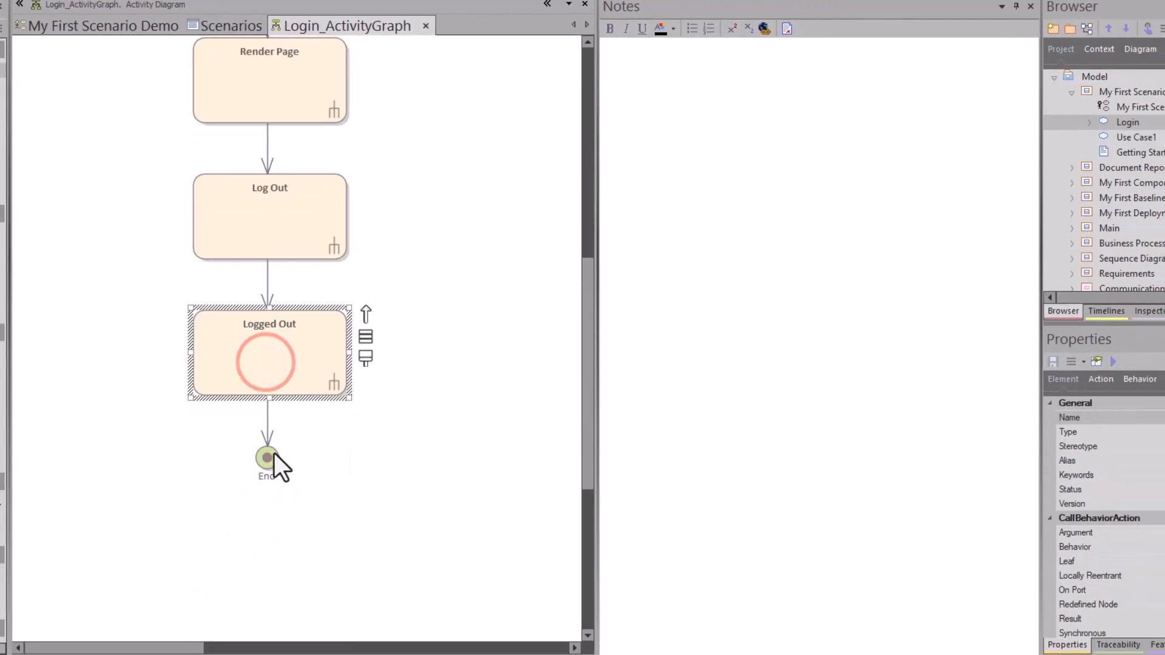
scroll(431, 370, up, 8)
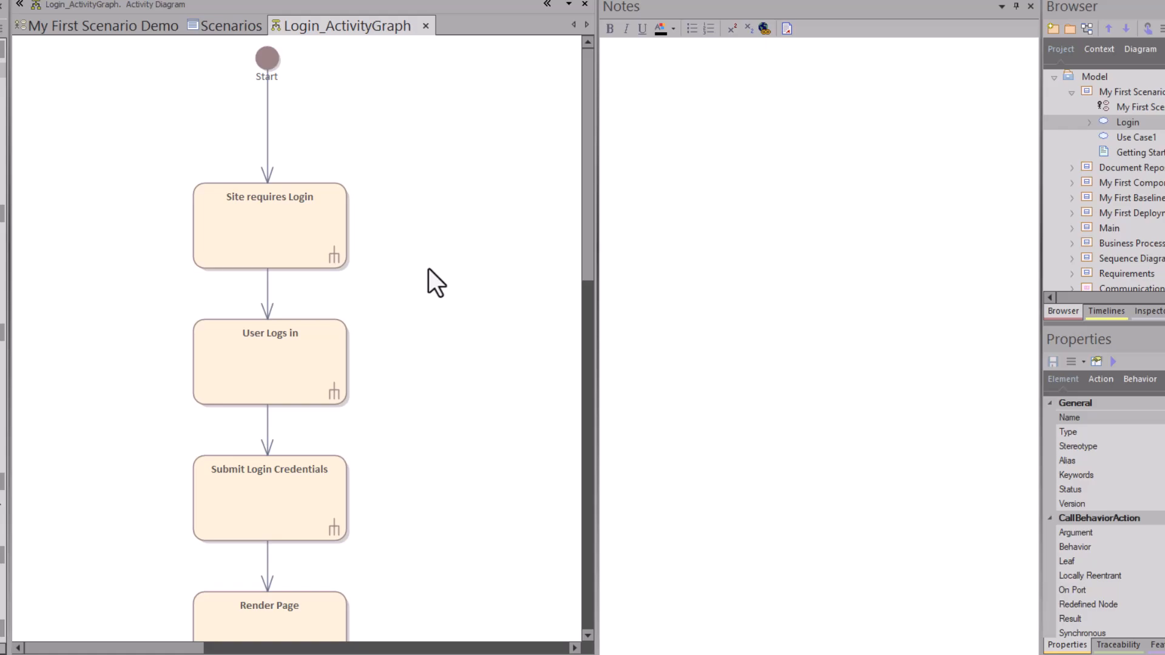
scroll(428, 269, down, 2)
scroll(428, 268, up, 6)
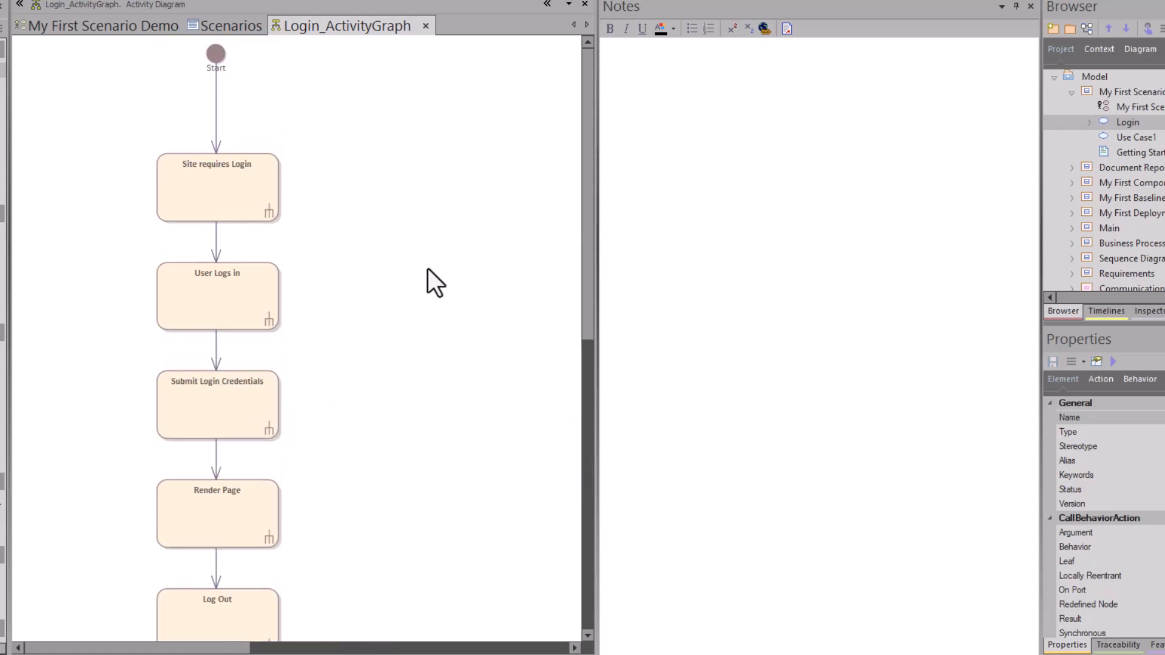
click(215, 56)
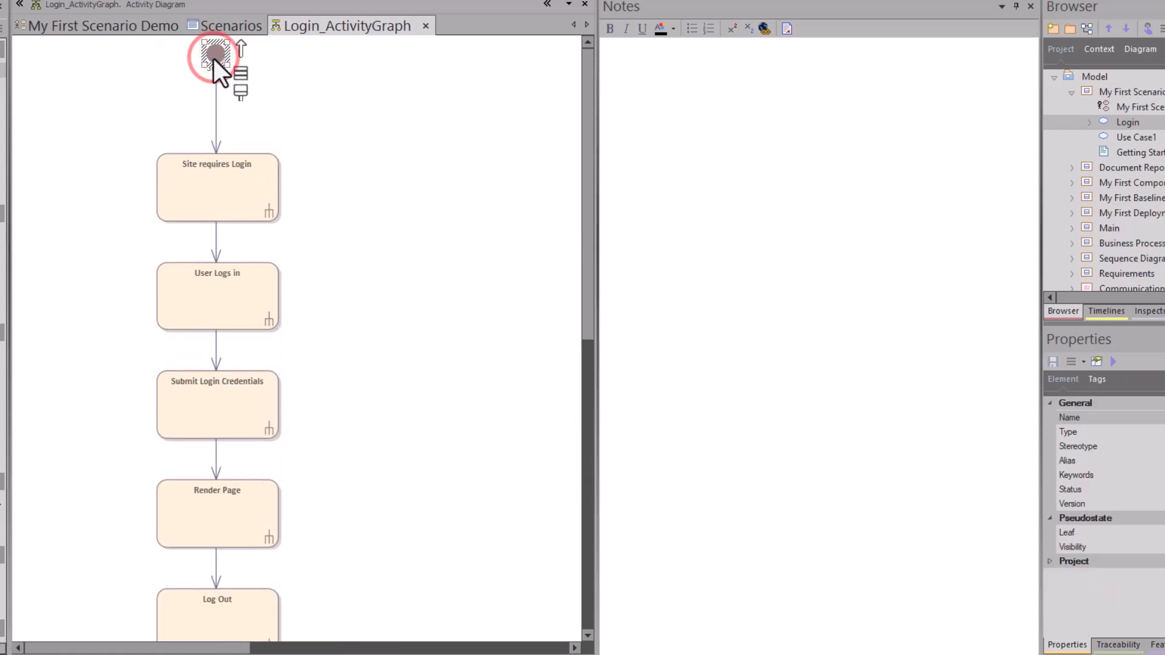
- Locate the Login_ActivityGraph diagram in the project browser, then select its parent activity and collapse its contents
scroll(214, 59, down, 1)
scroll(215, 55, down, 1)
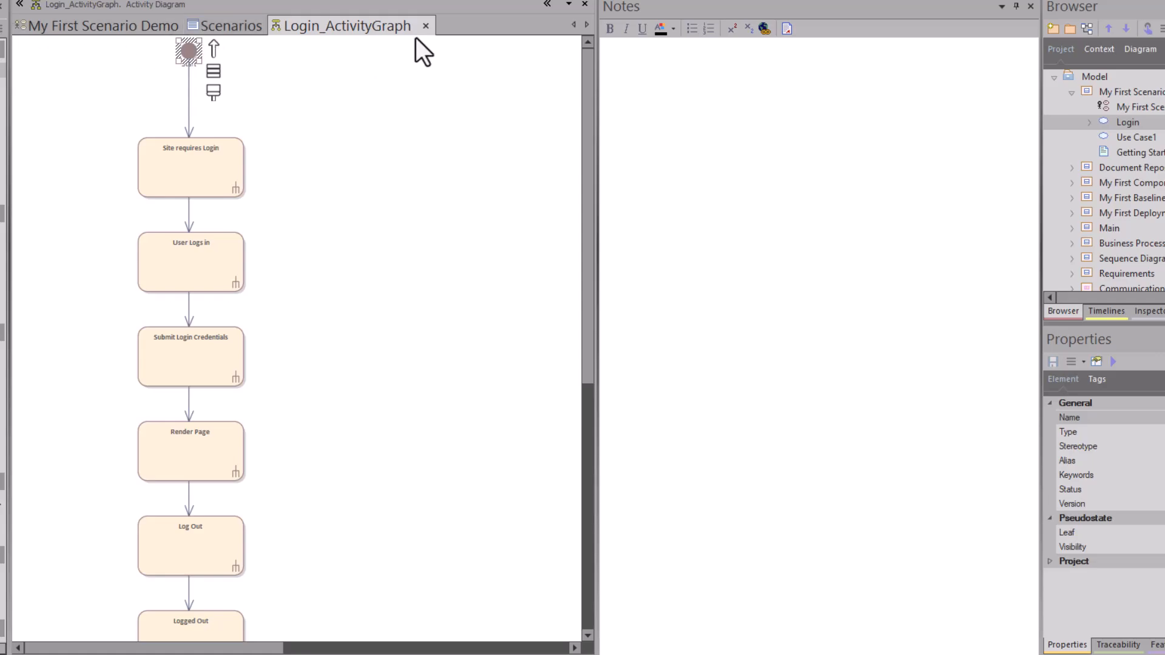
right_click(304, 148)
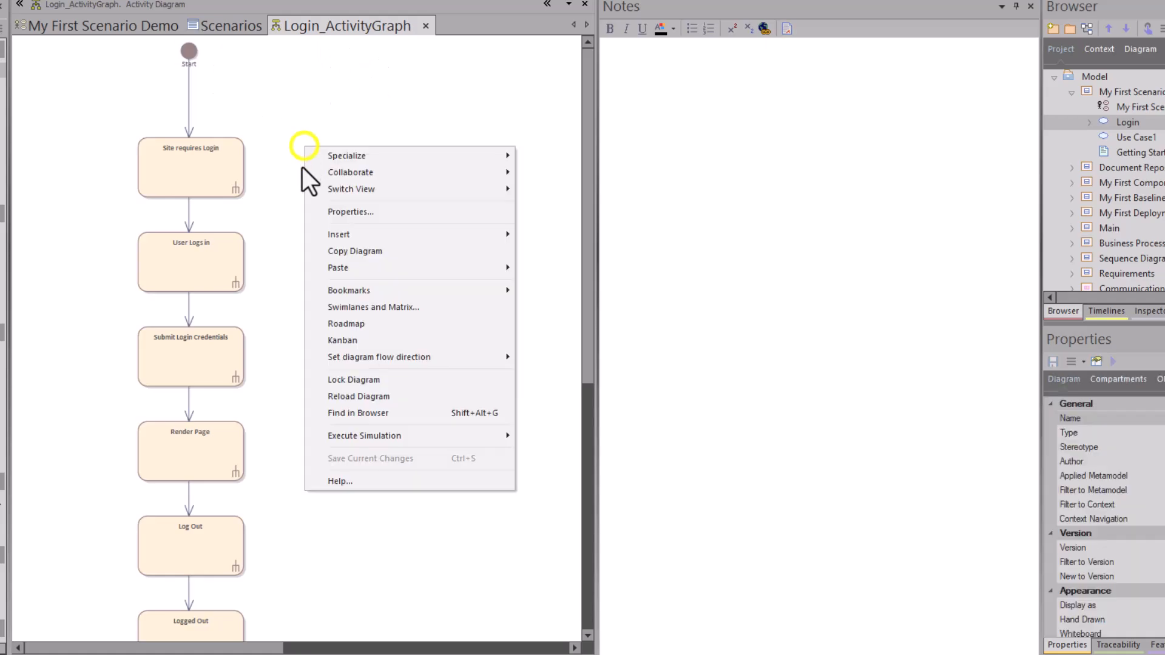
click(370, 415)
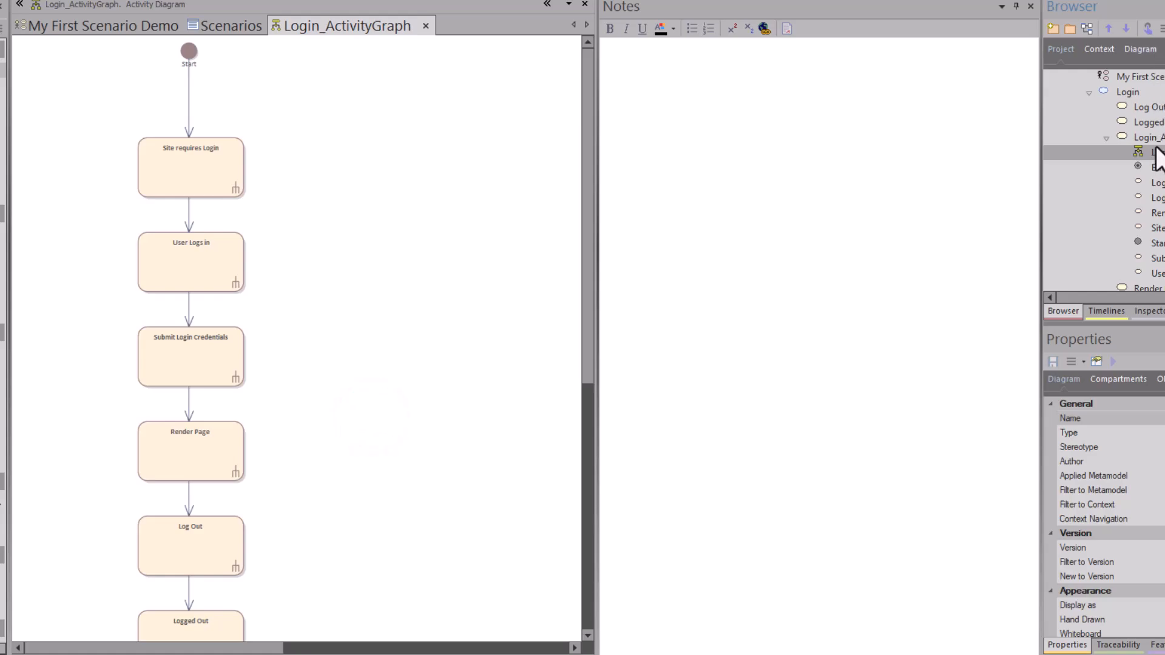
click(1153, 137)
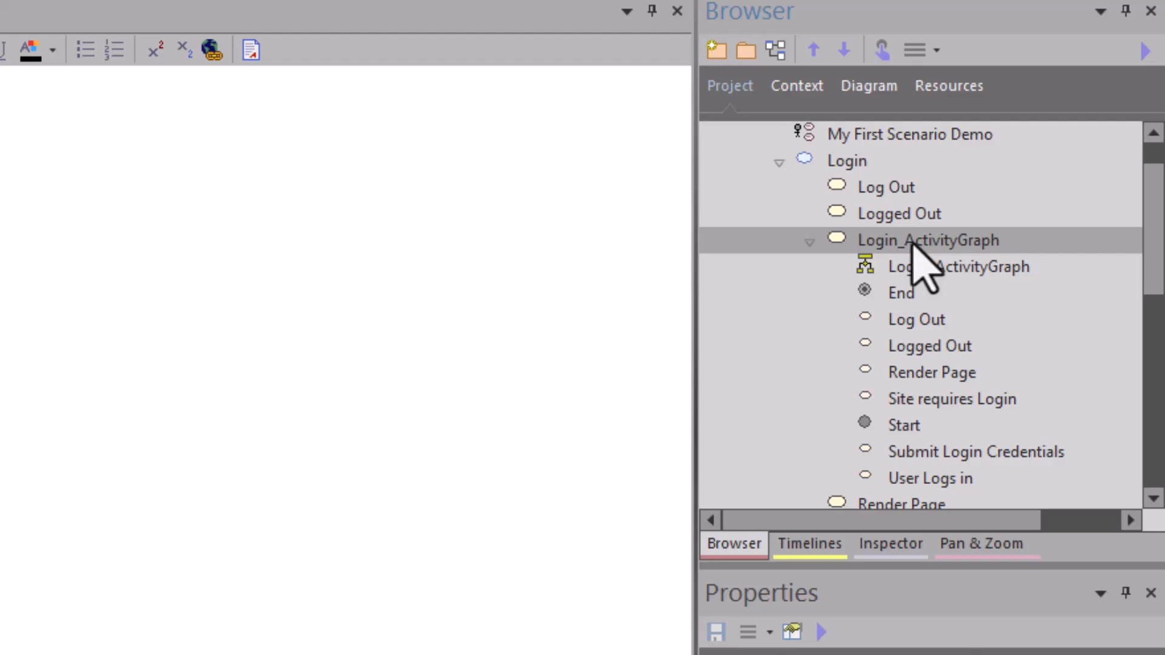
click(808, 243)
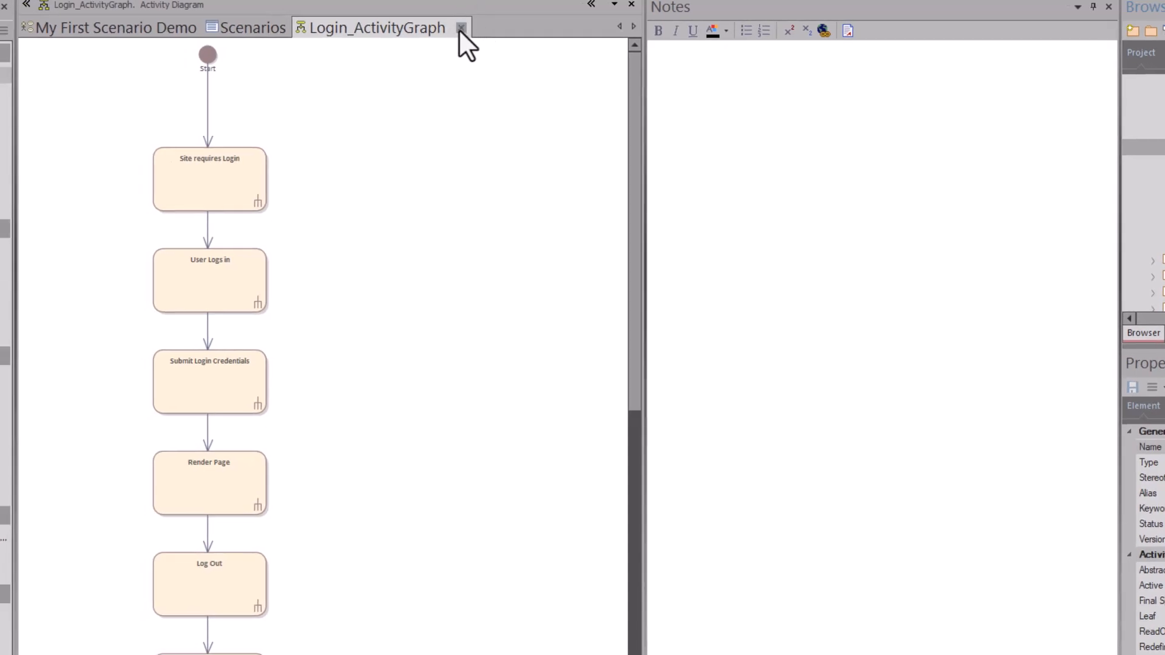
- Close the Login_ActivityGraph diagram and return to the scenarios of the Login use case from the My First Scenario Demo diagram
click(461, 28)
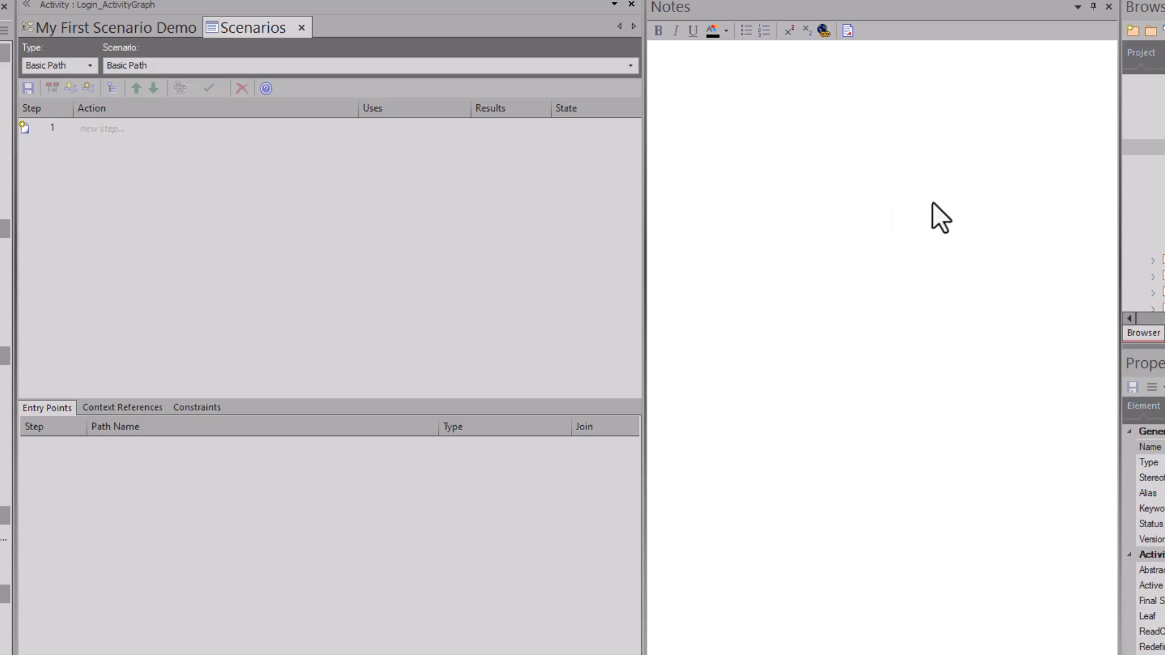
click(965, 97)
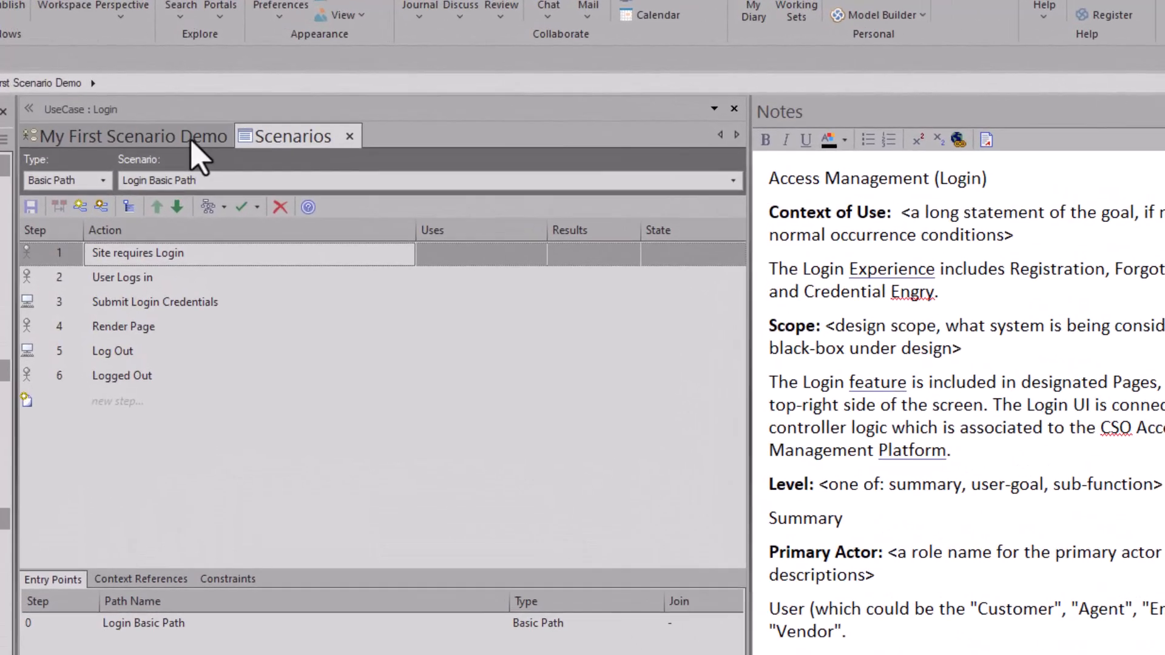
click(191, 142)
click(243, 455)
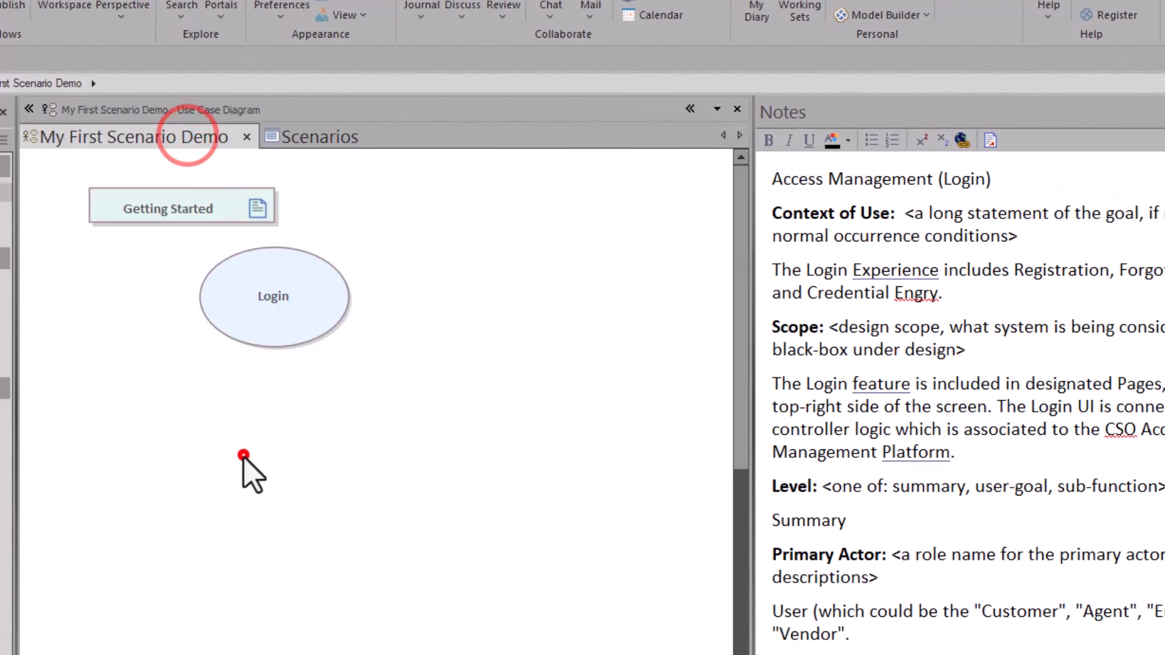
click(270, 305)
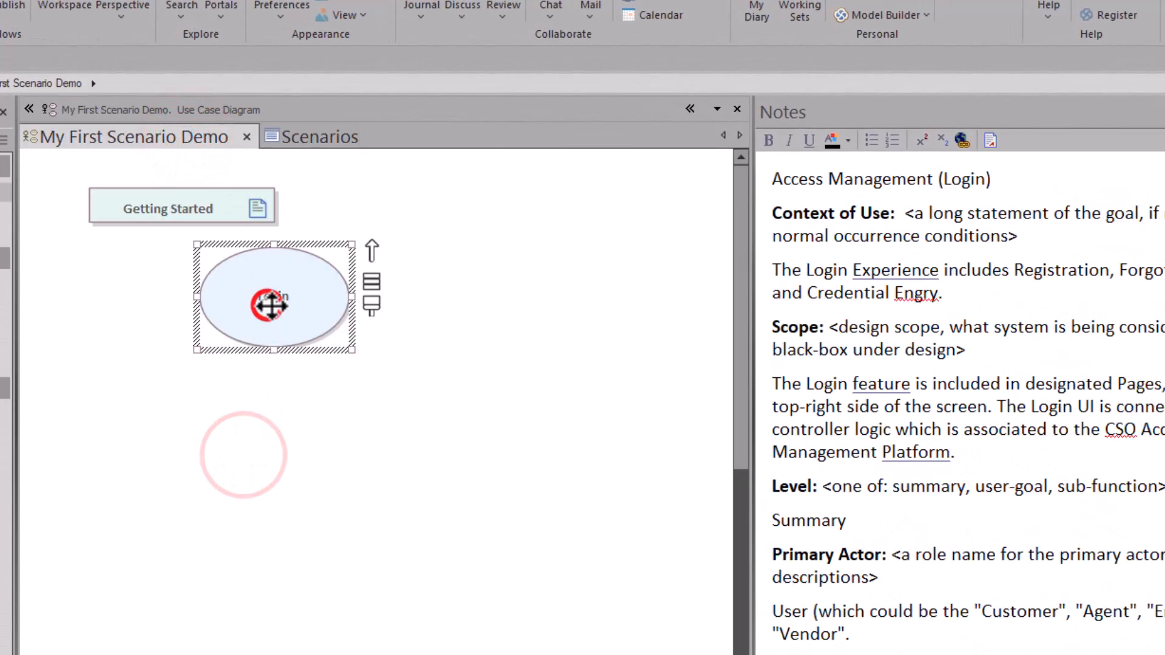
click(287, 144)
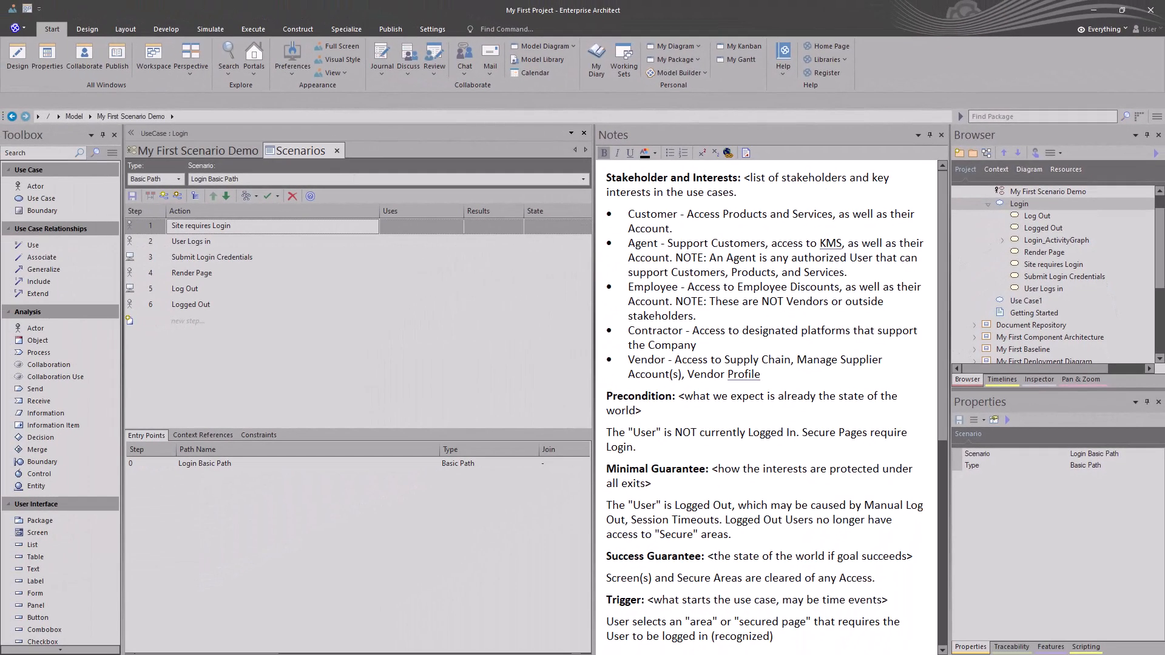
- Add a new exception path named "Login Failed" to the "Submit Login Credentials" step of the Login Basic Path
click(185, 258)
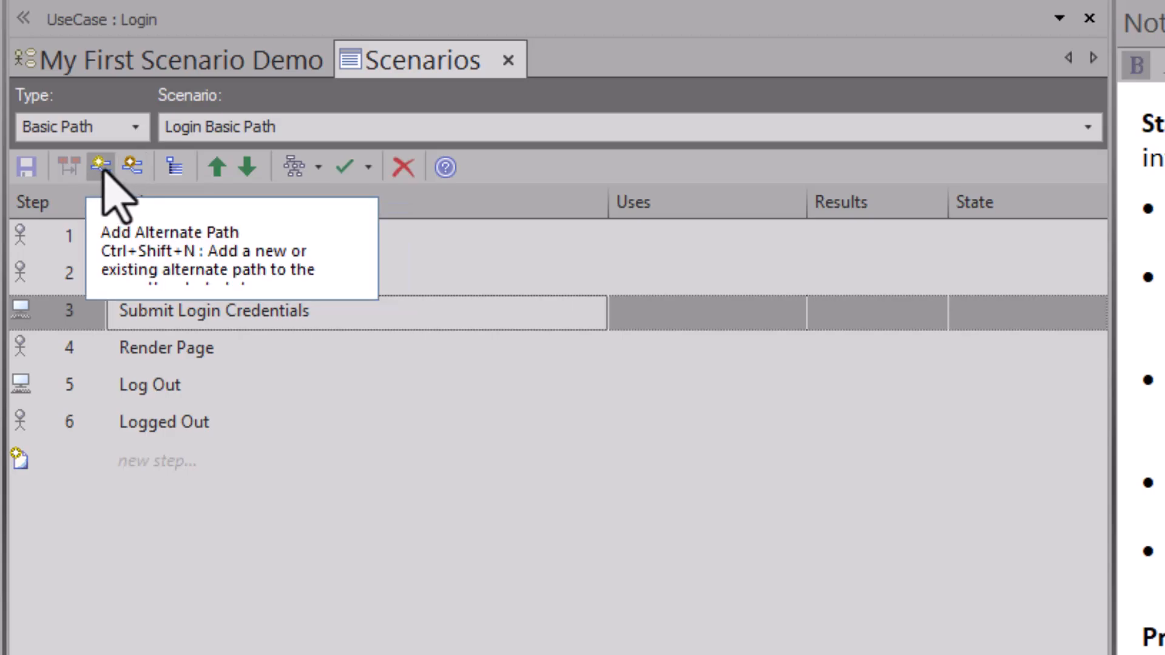
click(134, 166)
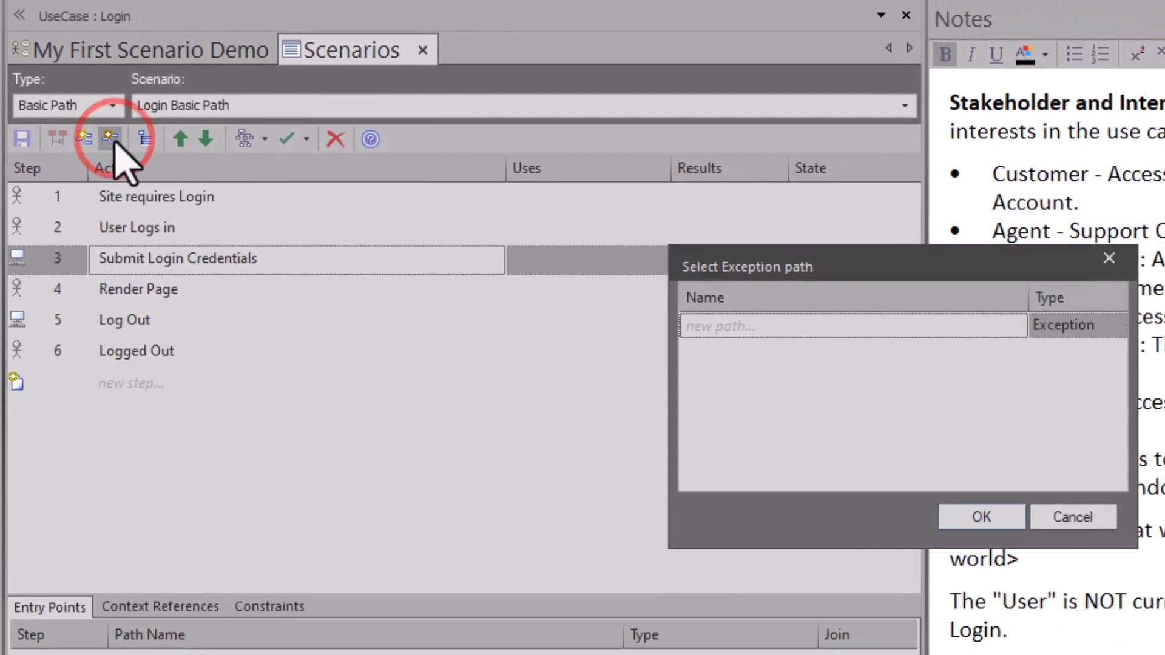
click(722, 317)
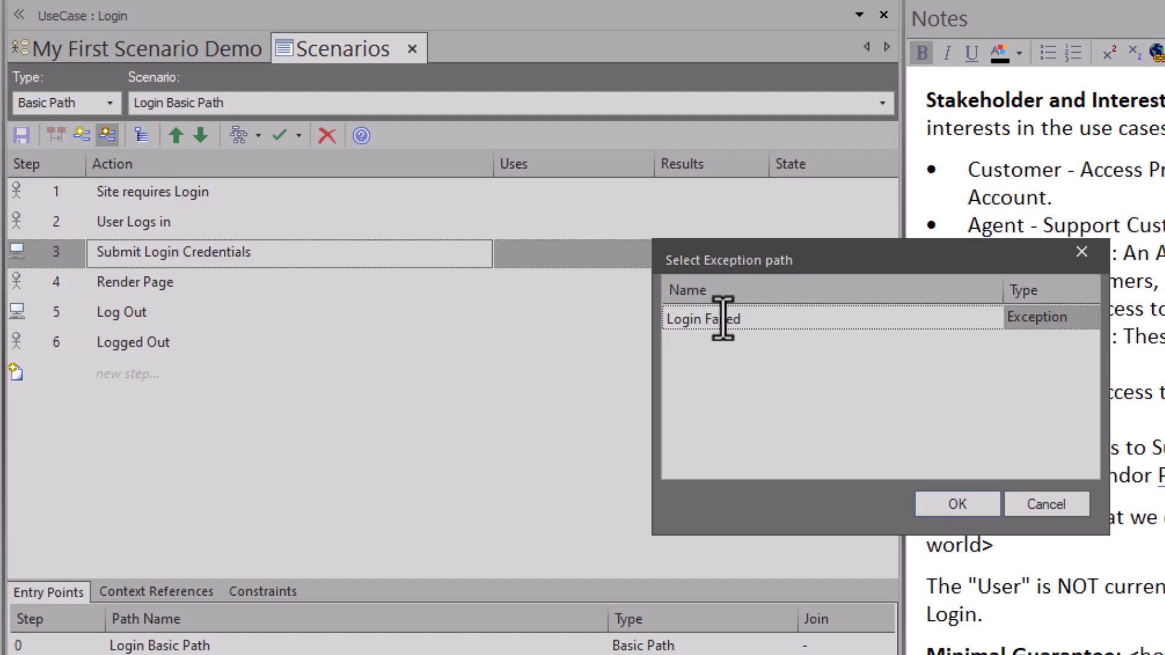
click(975, 504)
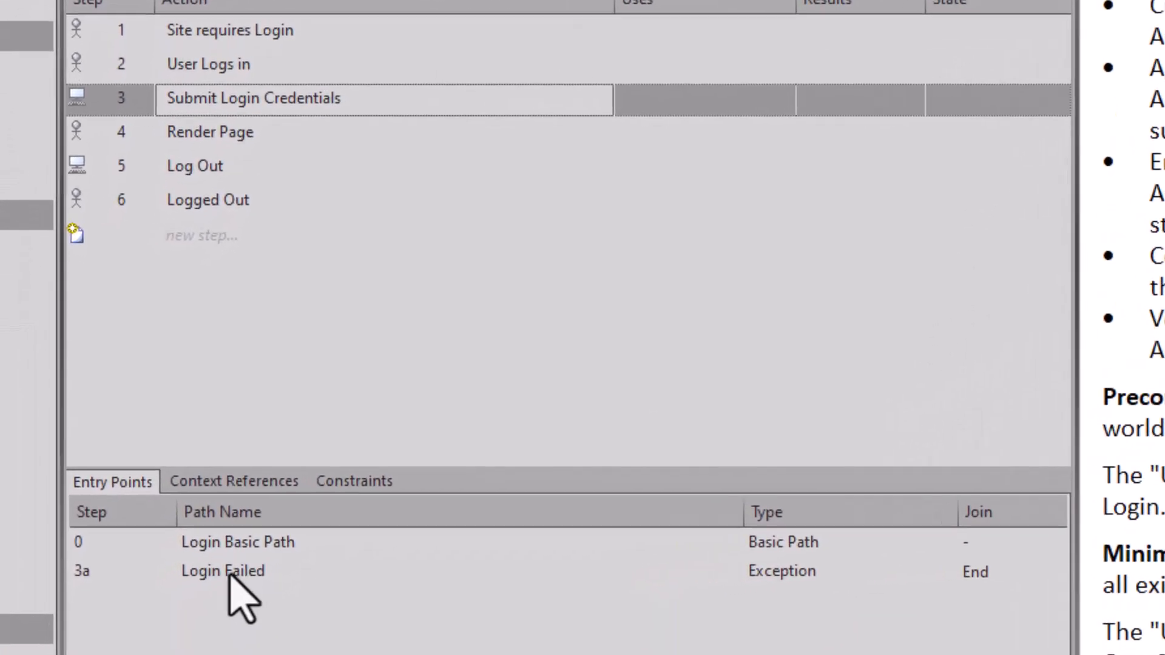
- Open the Login Failed path and enter the actions "Not Valid", "Login Attempt Count++" and "Return Message" as steps 1 to 3
click(230, 573)
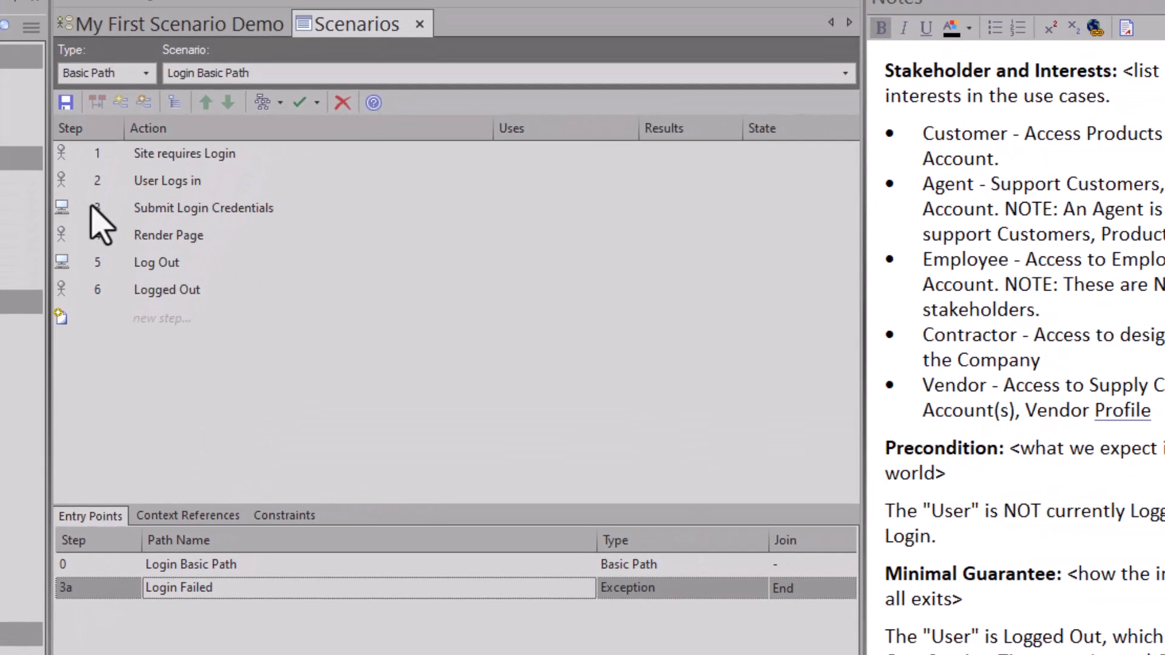
double_click(191, 595)
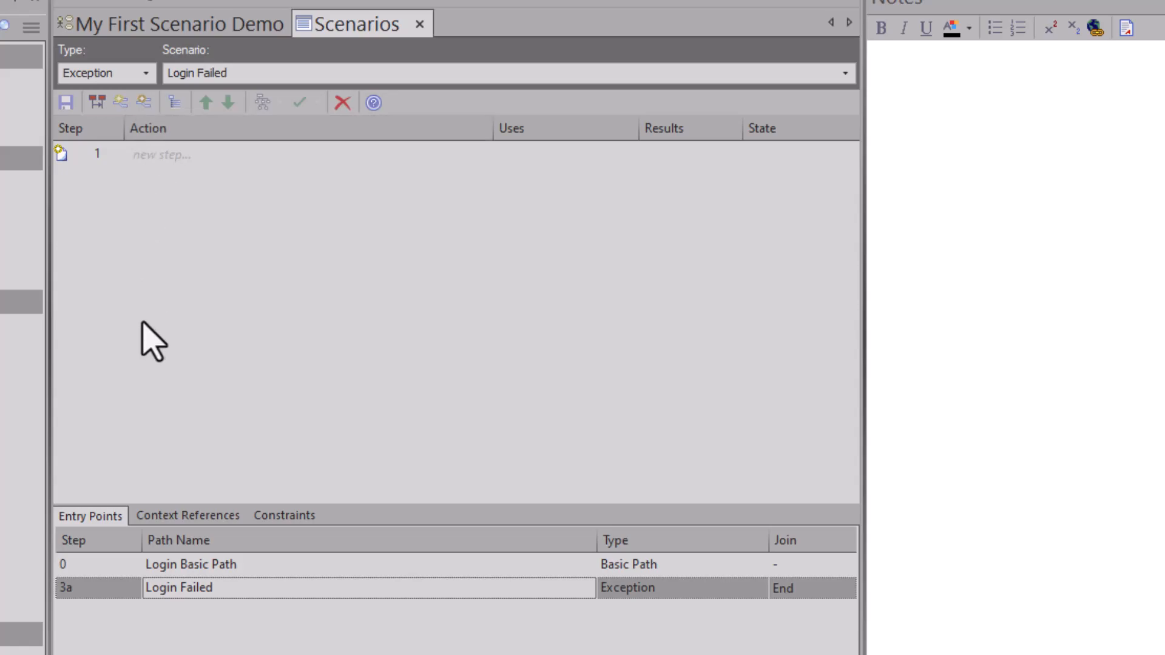
click(170, 70)
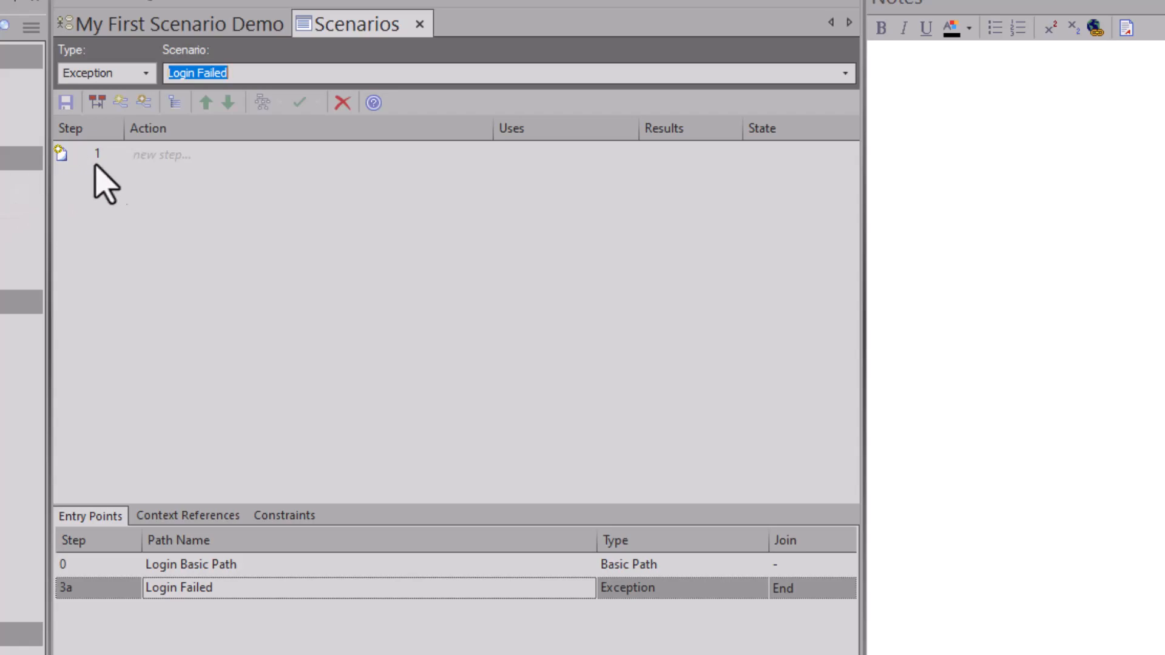
click(160, 156)
text(Not Valid Login Attempt Count++ Return Message)
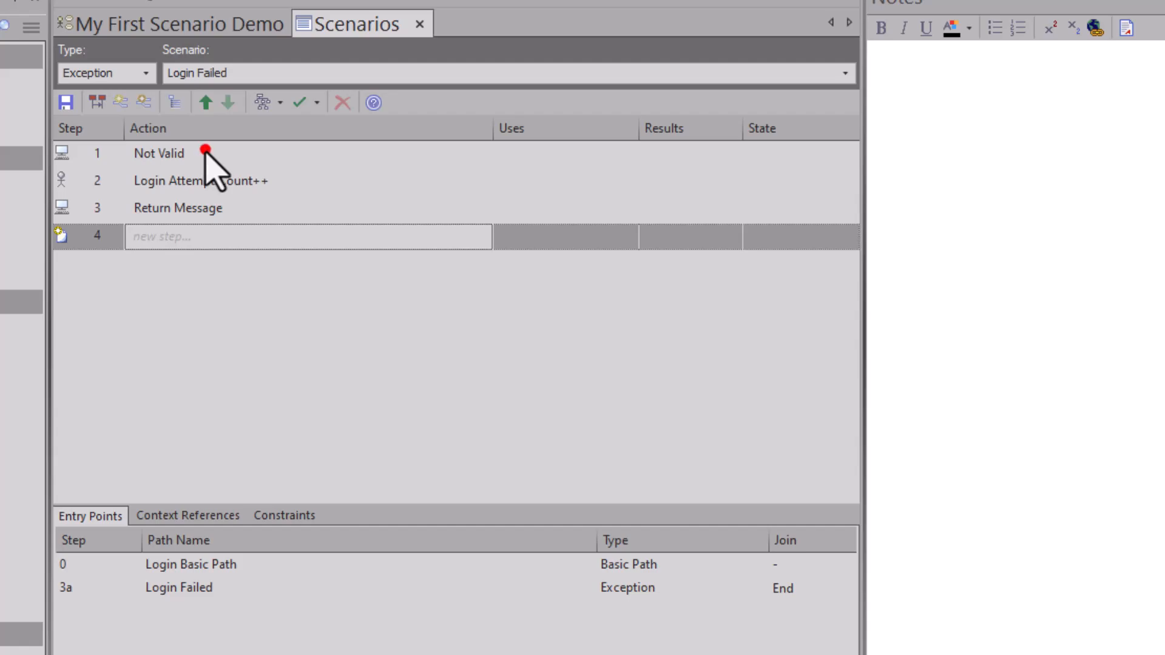
- Change the "Login Attempt Count++" step of the Login Failed path to the system step type
click(206, 152)
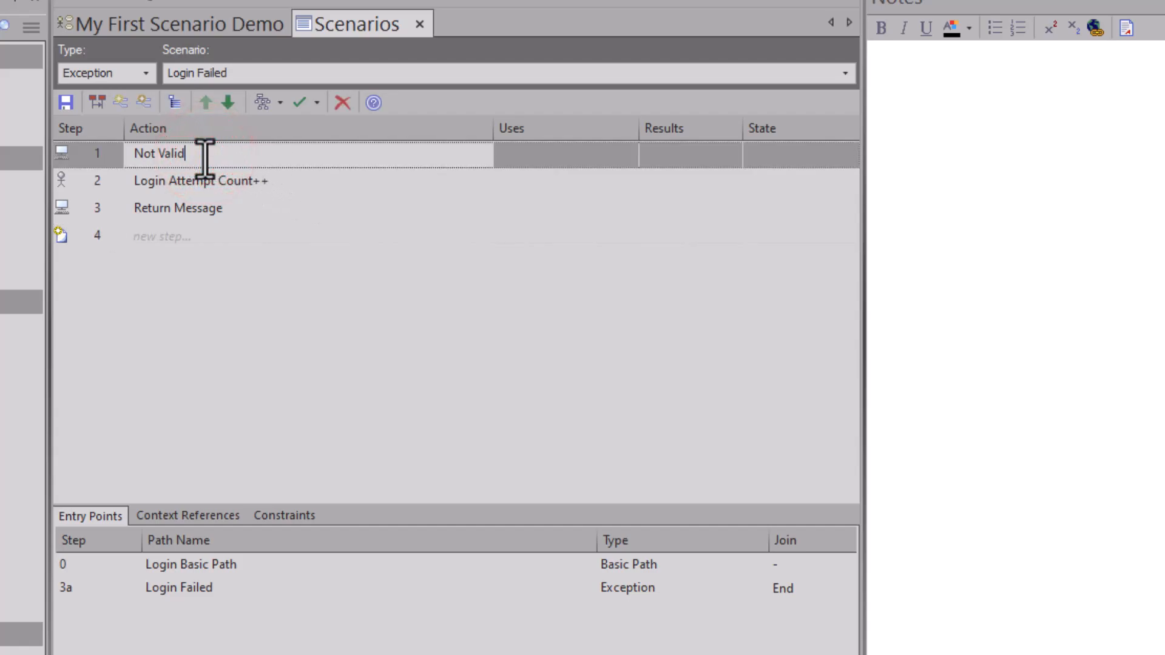
click(278, 179)
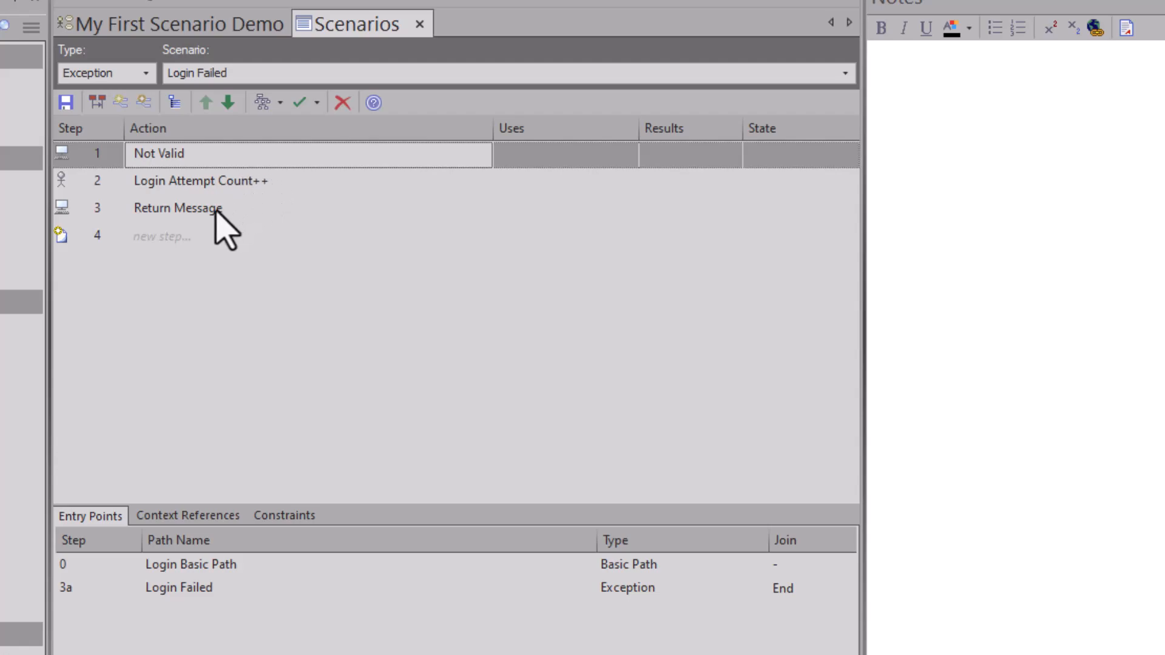
click(61, 182)
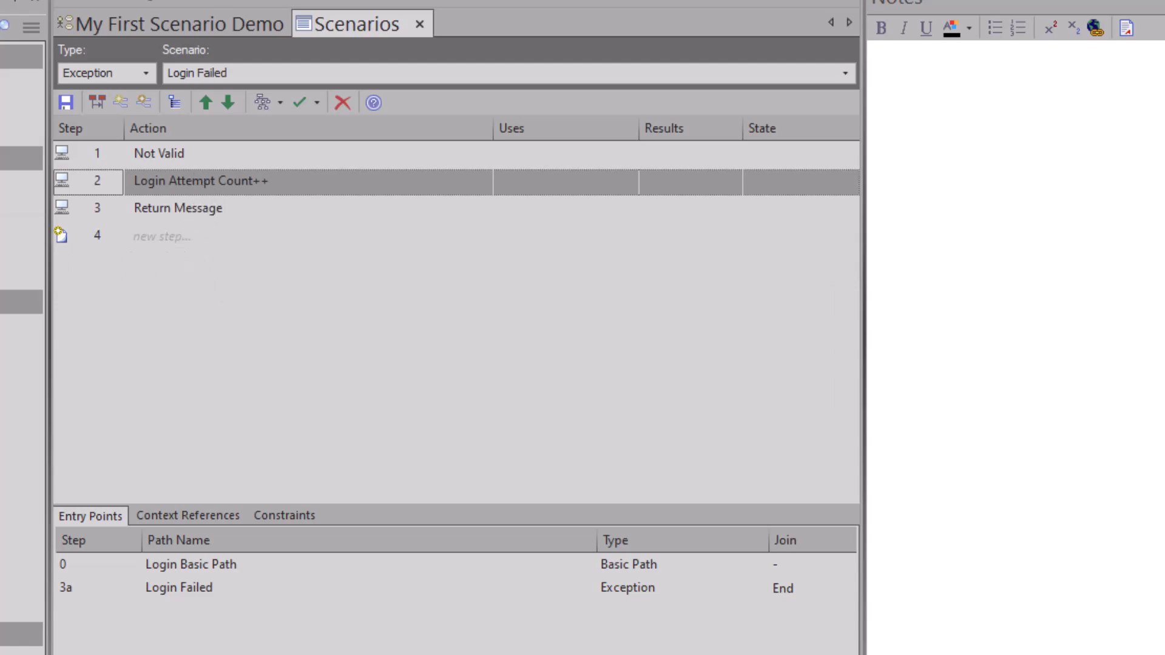
- Compare the Login Basic Path with the Login Failed exception by switching between the scenarios, ending on the basic path
double_click(205, 566)
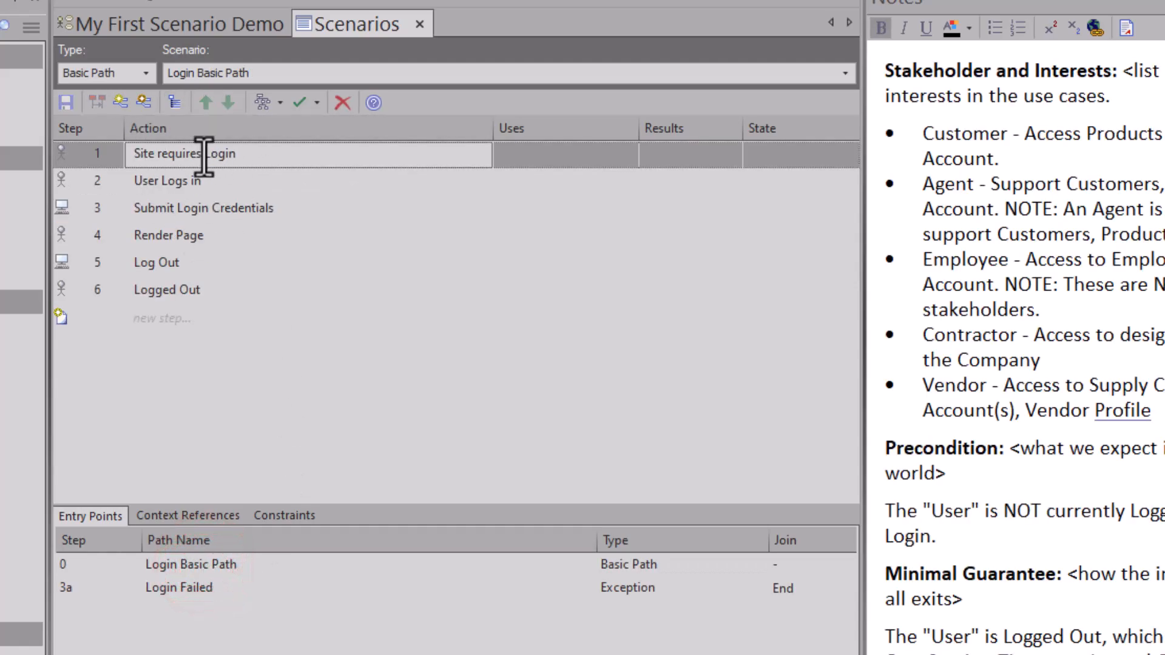
click(845, 72)
click(238, 106)
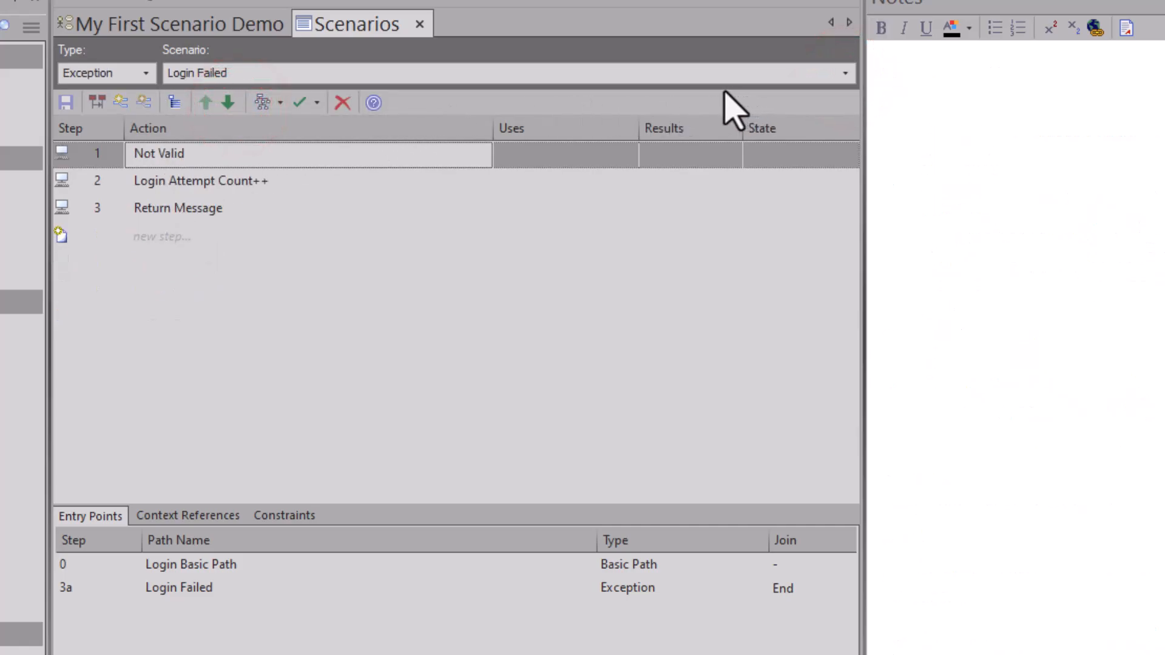
click(846, 73)
click(352, 93)
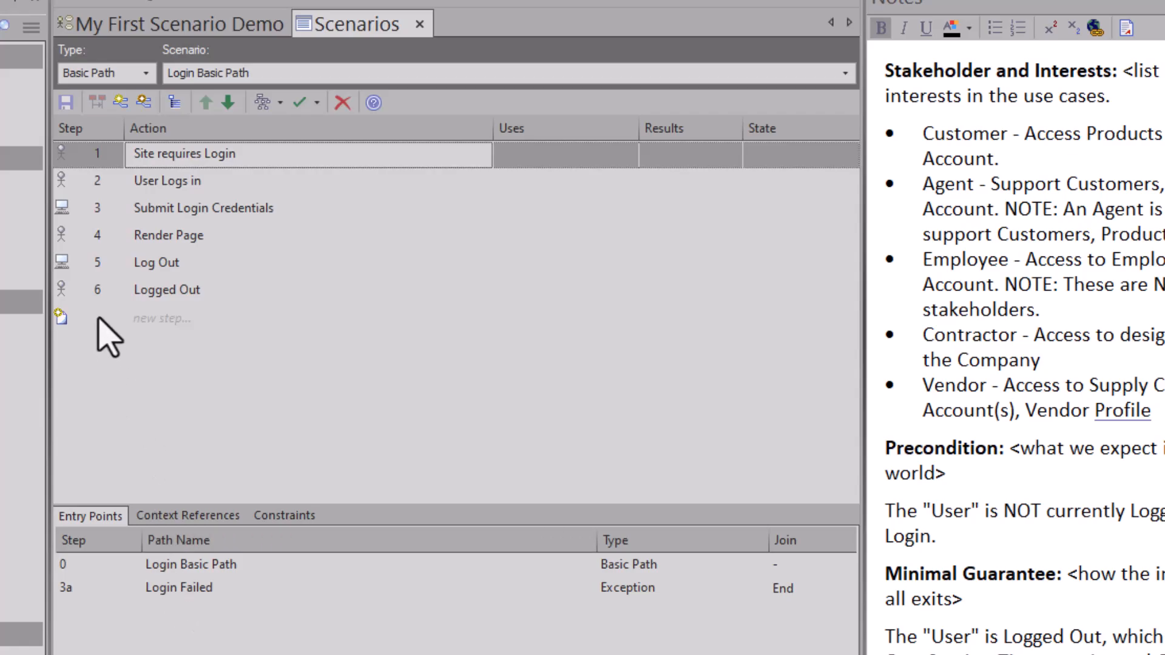
- Add a second exception path named "Login Successful" to the "Submit Login Credentials" step
click(133, 210)
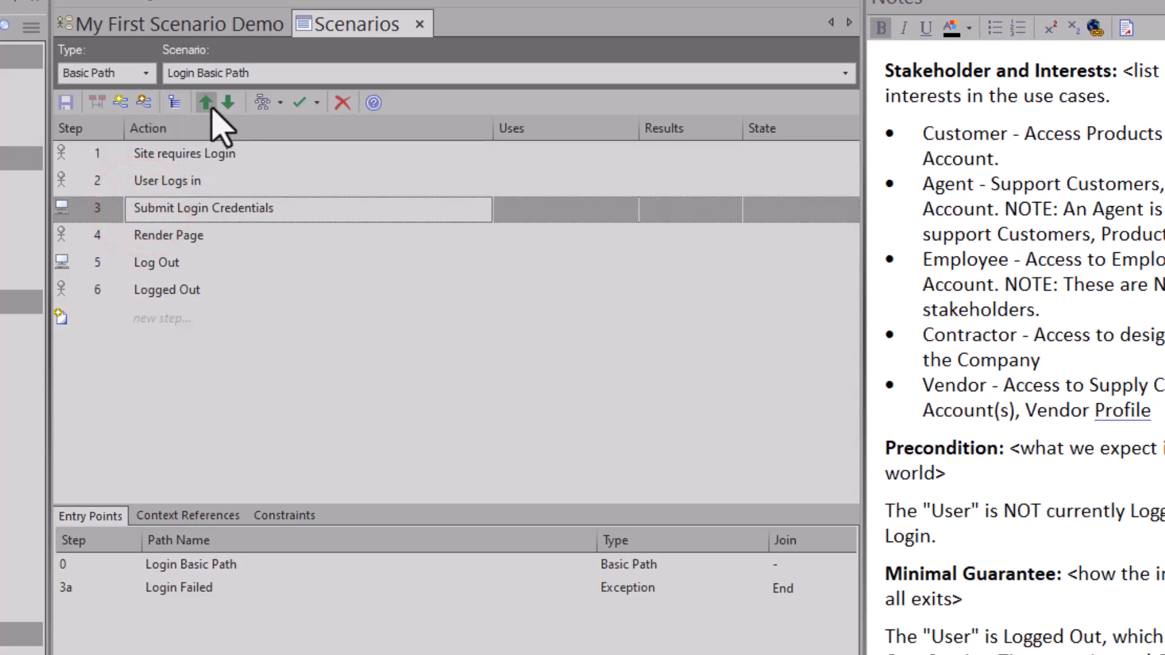
click(144, 101)
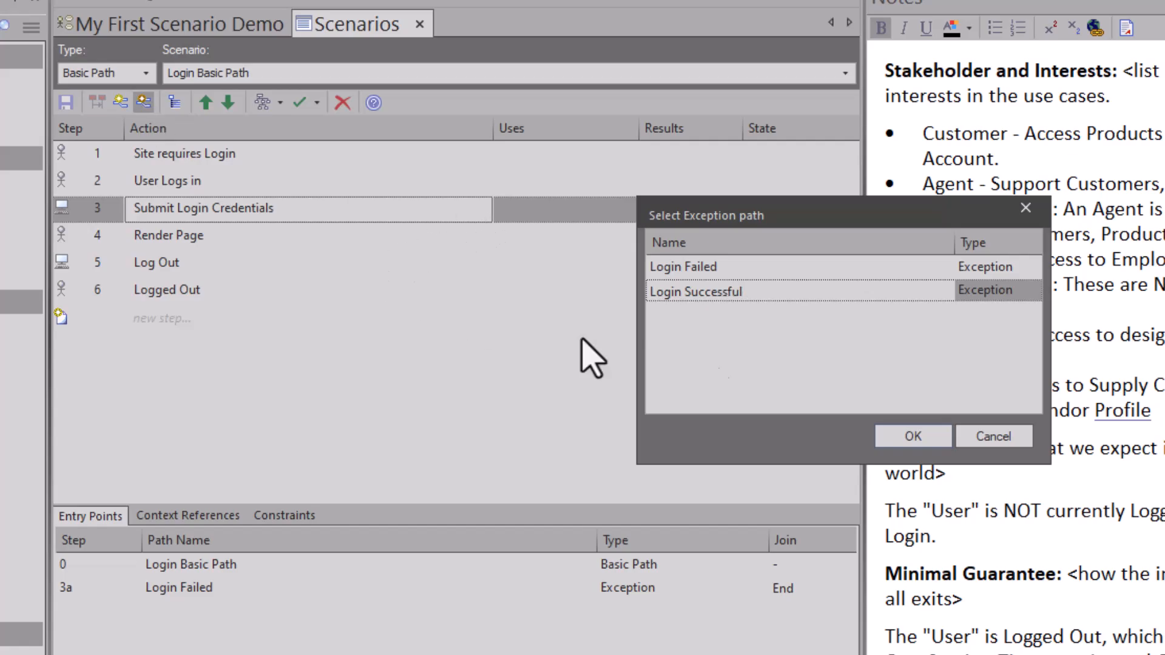
click(913, 436)
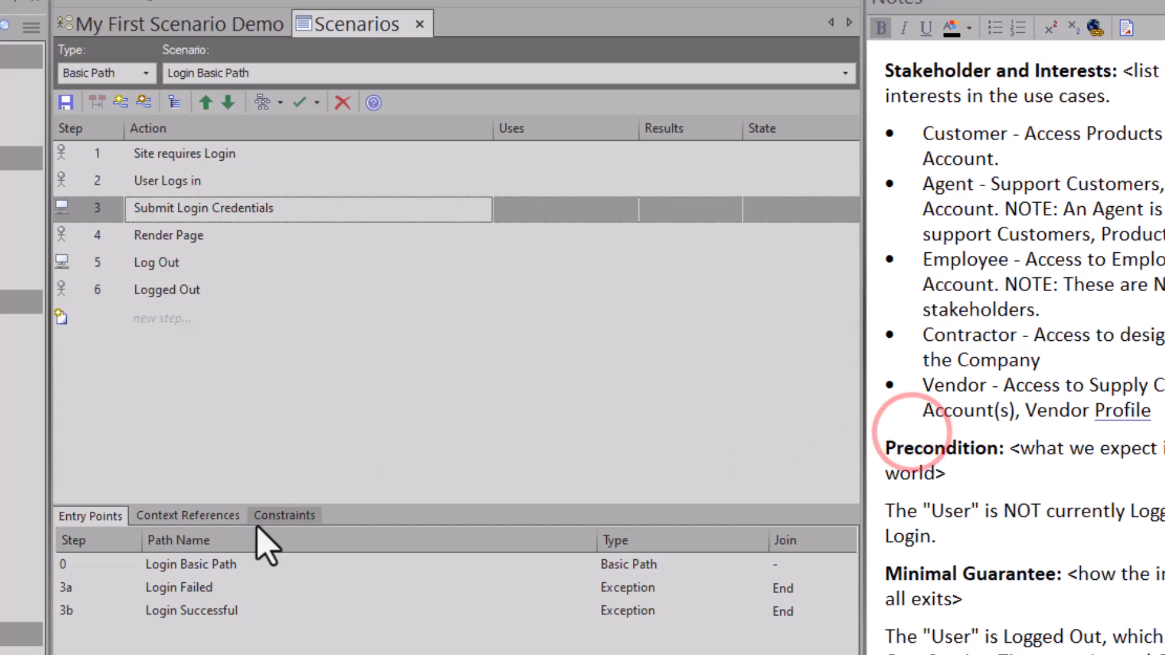
- Enter "Login Valid" and "Authorized to Proceed" as steps of the Login Successful path, and change step 2 to the system type
double_click(182, 612)
click(147, 156)
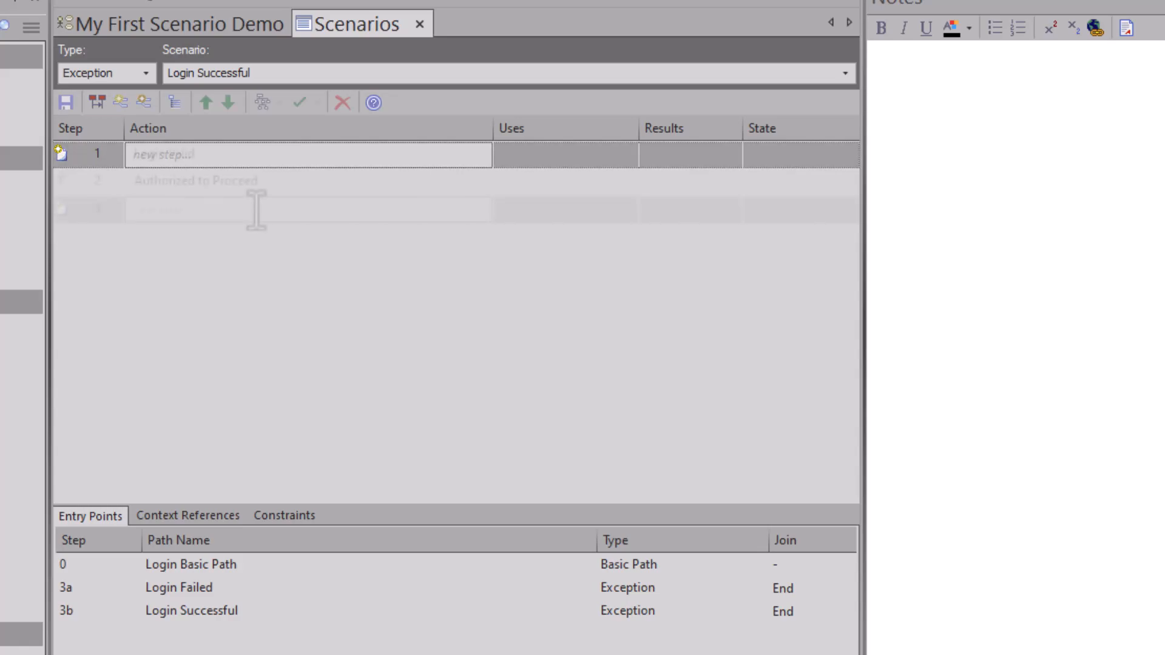
click(195, 154)
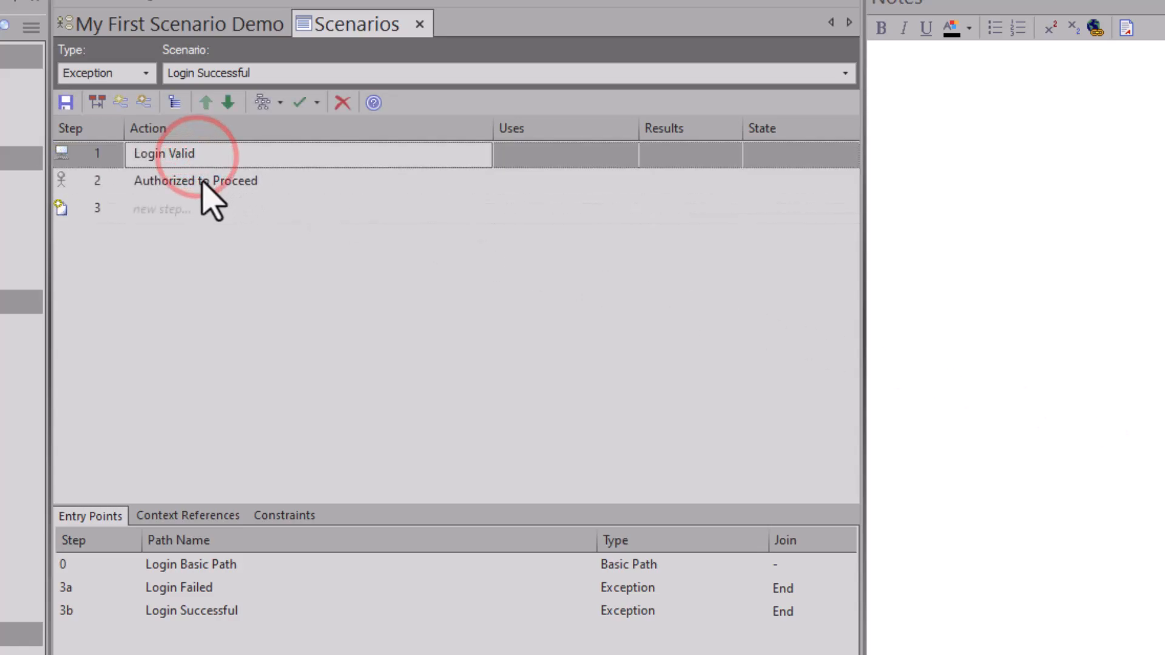
click(204, 180)
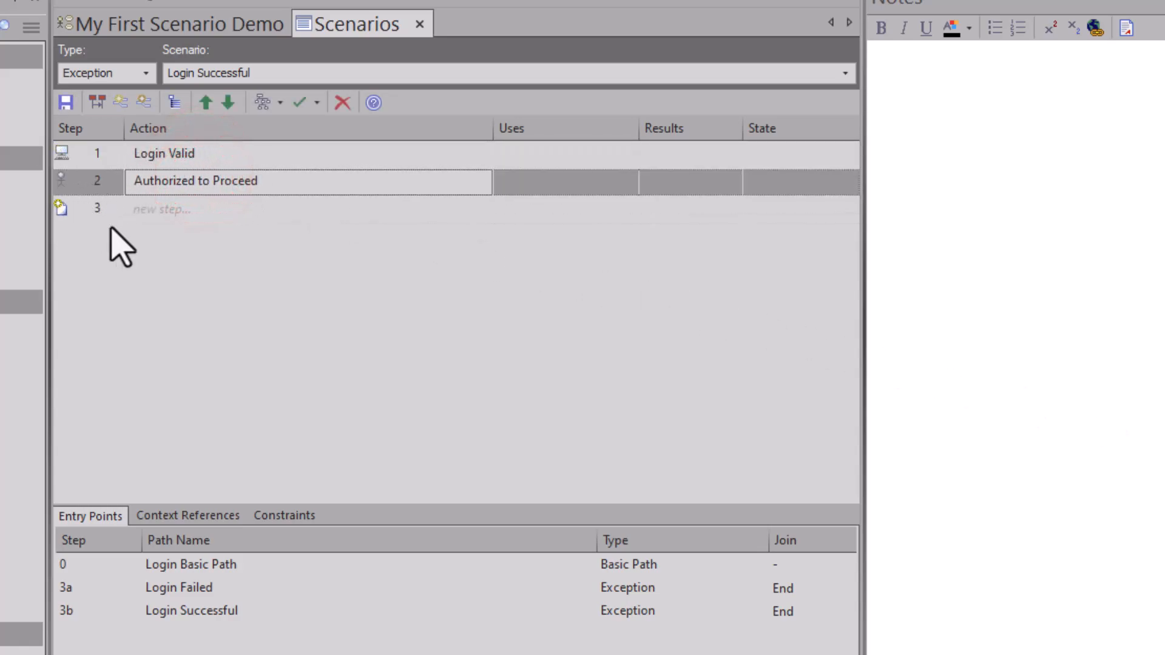
click(130, 247)
click(63, 176)
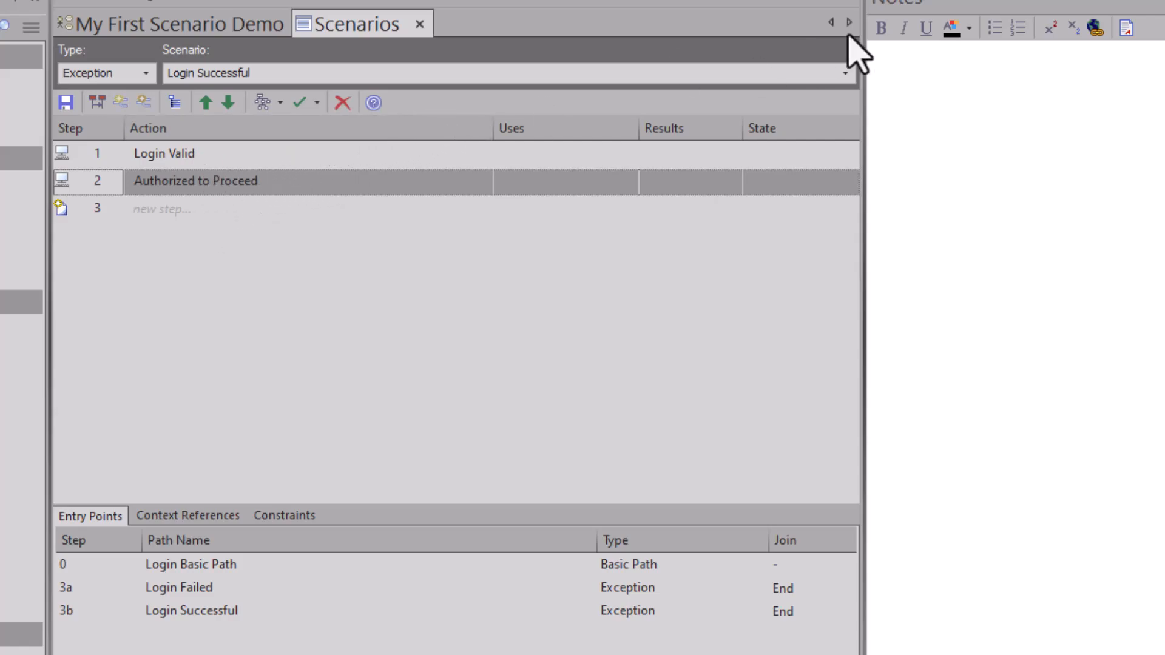
- Return to the Login Basic Path scenario and set the Login Failed exception to rejoin at step 2
click(839, 65)
click(330, 88)
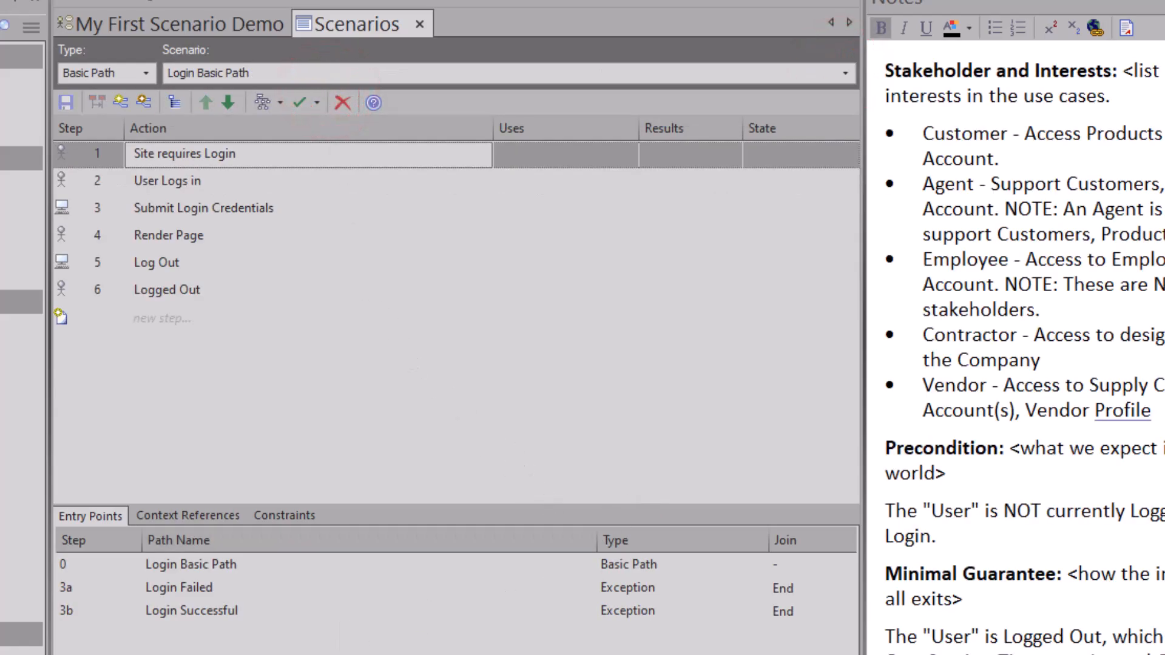
click(154, 590)
click(157, 609)
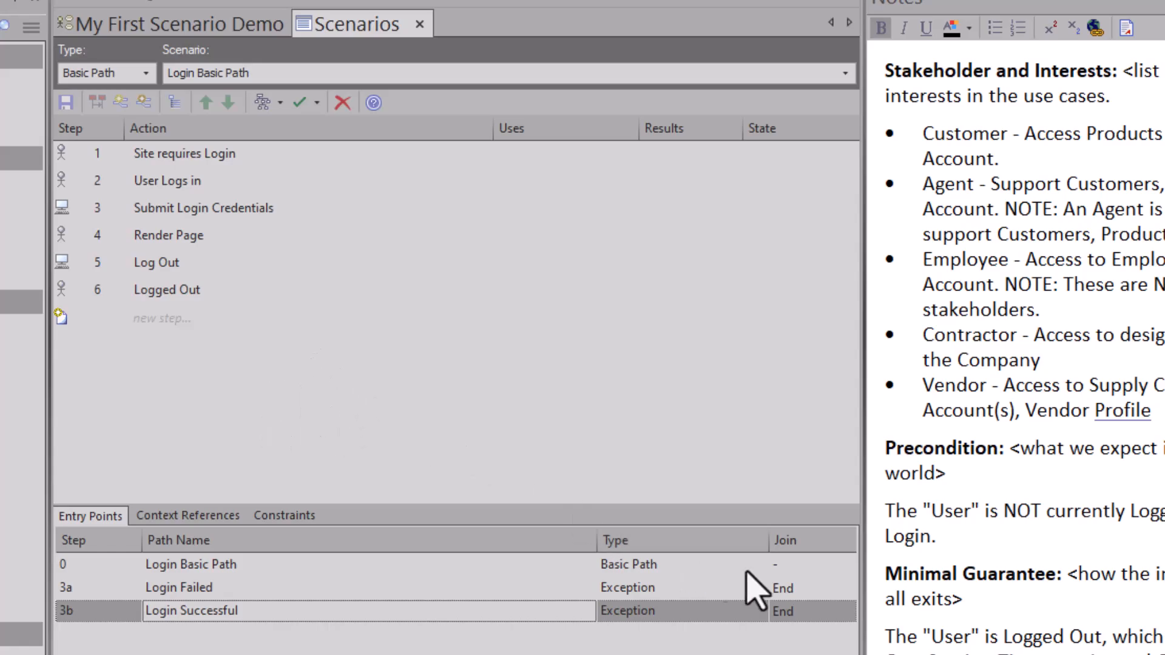
click(812, 595)
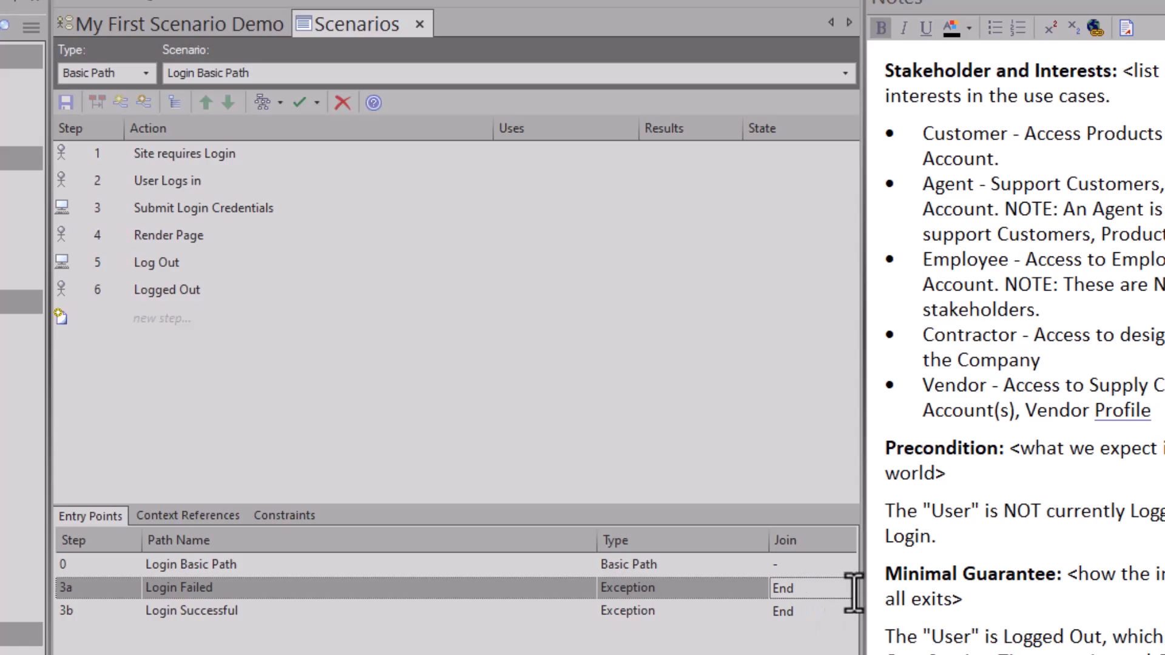
click(827, 591)
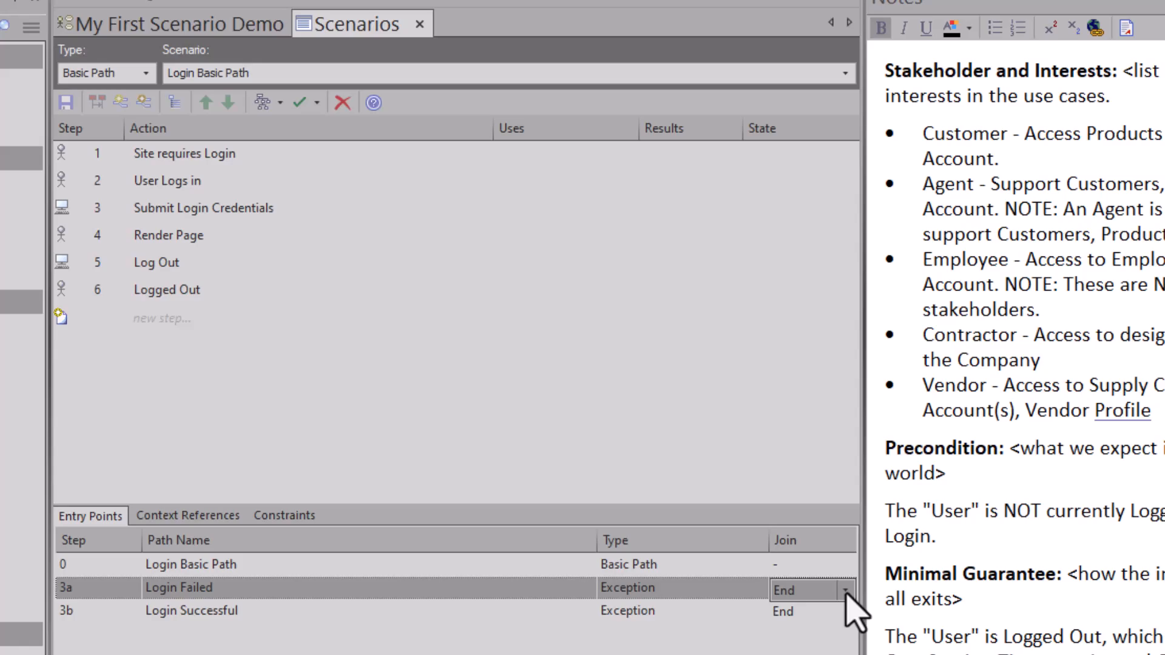
click(845, 592)
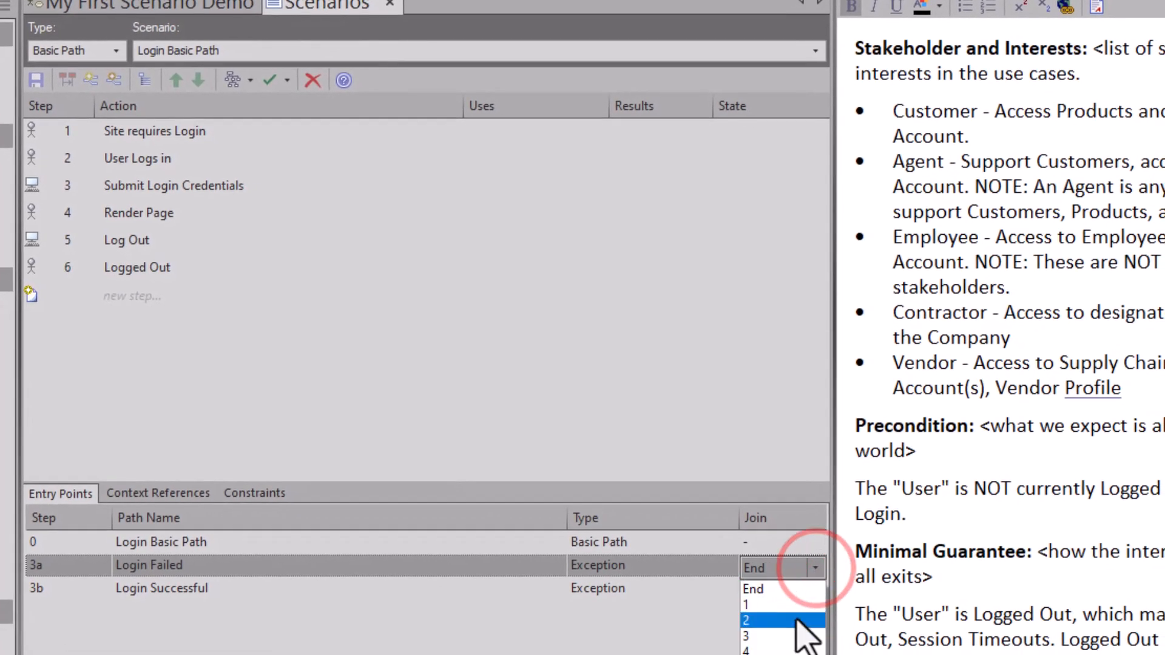
click(796, 620)
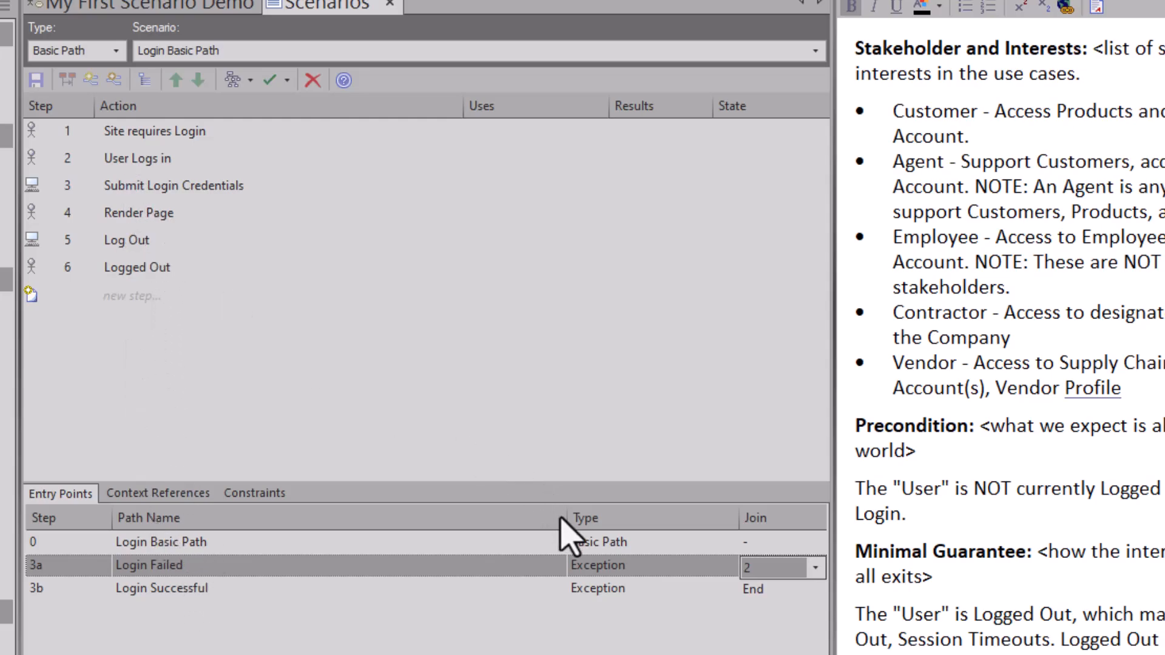
- Set the Login Successful exception to rejoin the basic path at step 4
click(787, 591)
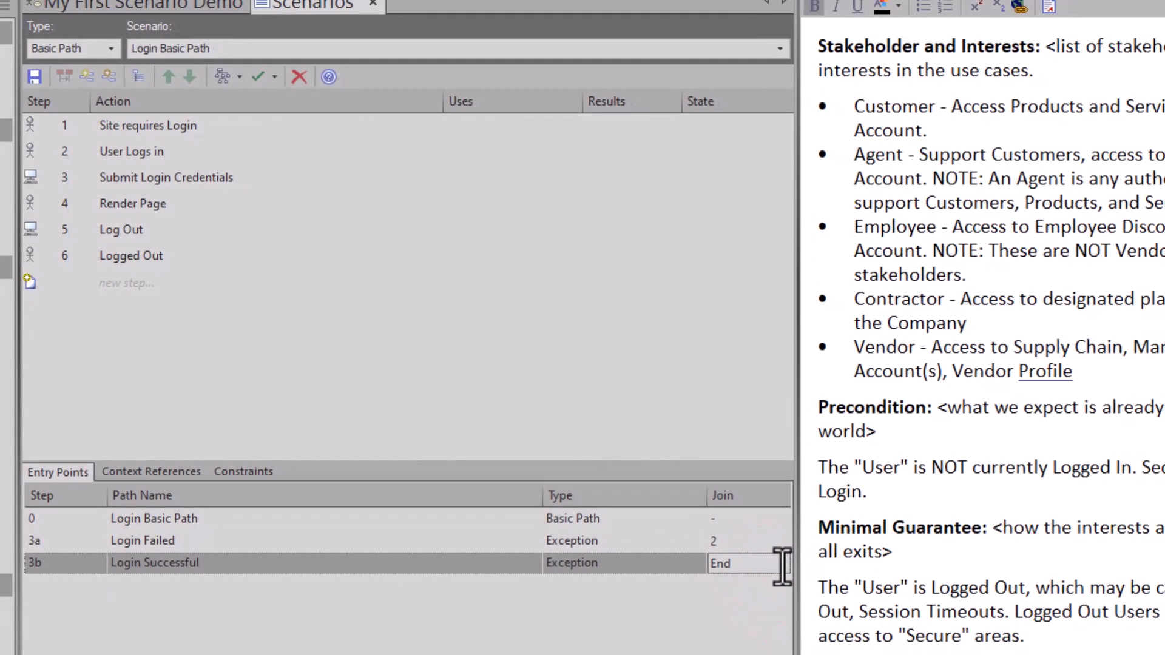
click(782, 567)
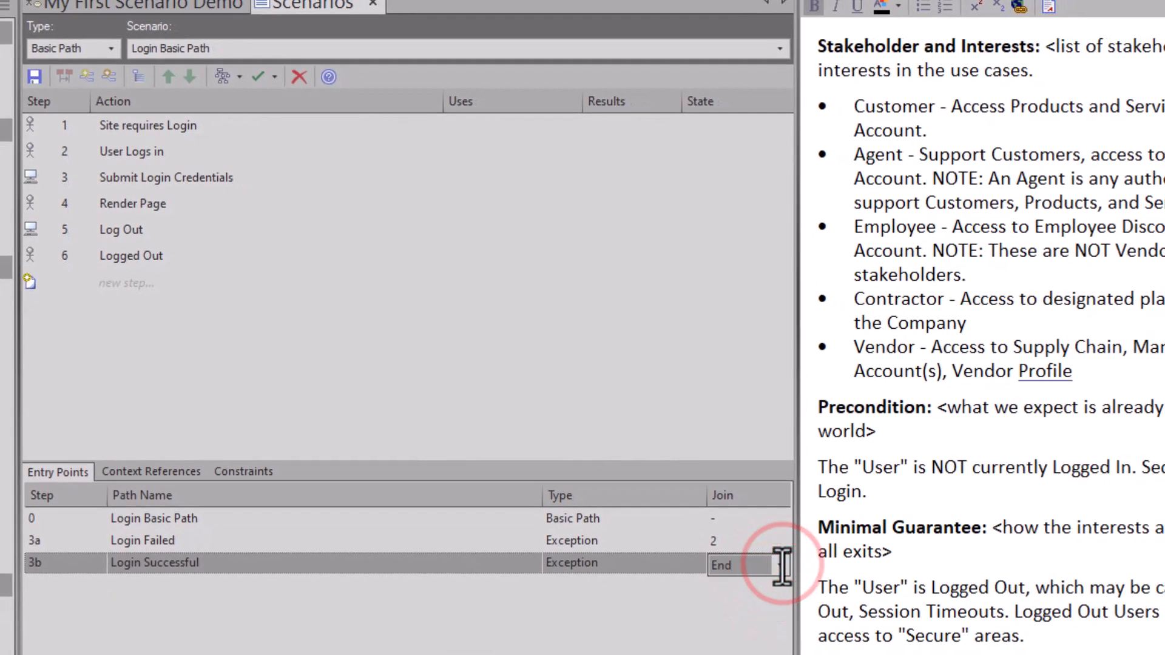
click(780, 566)
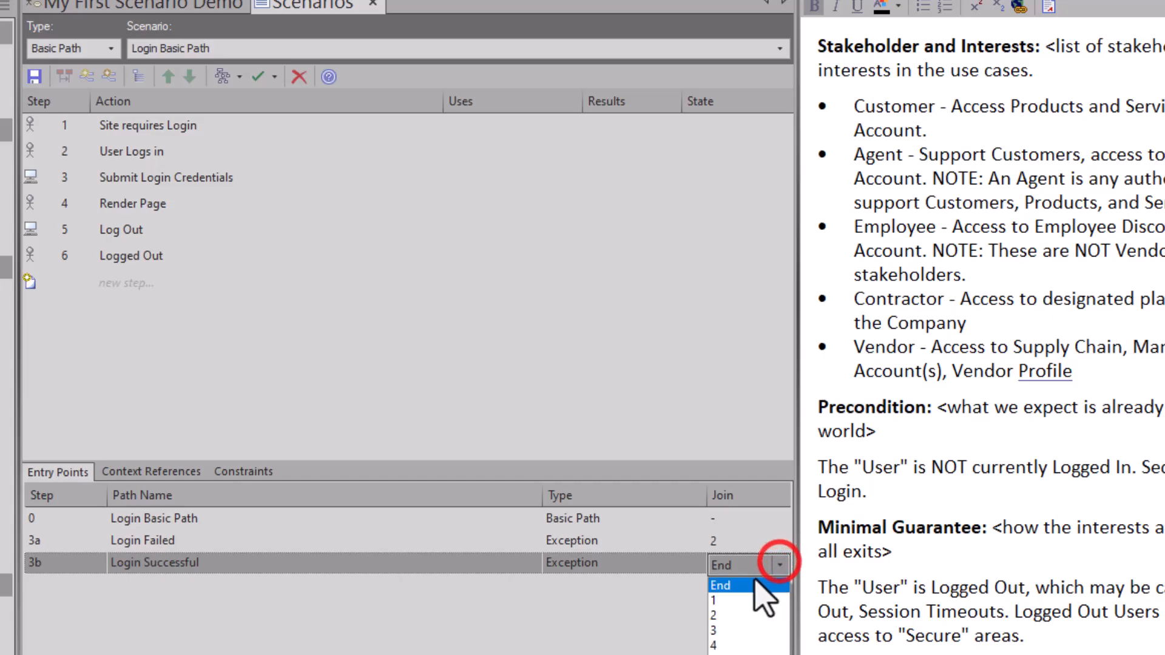
click(718, 640)
click(543, 633)
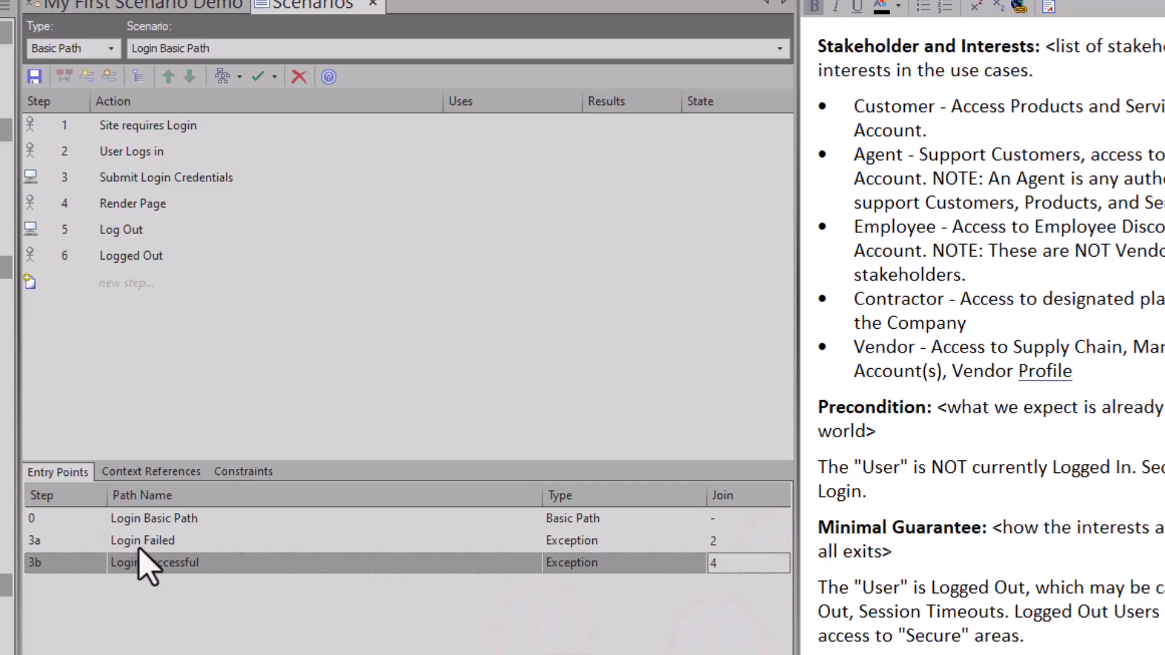
click(584, 541)
click(584, 563)
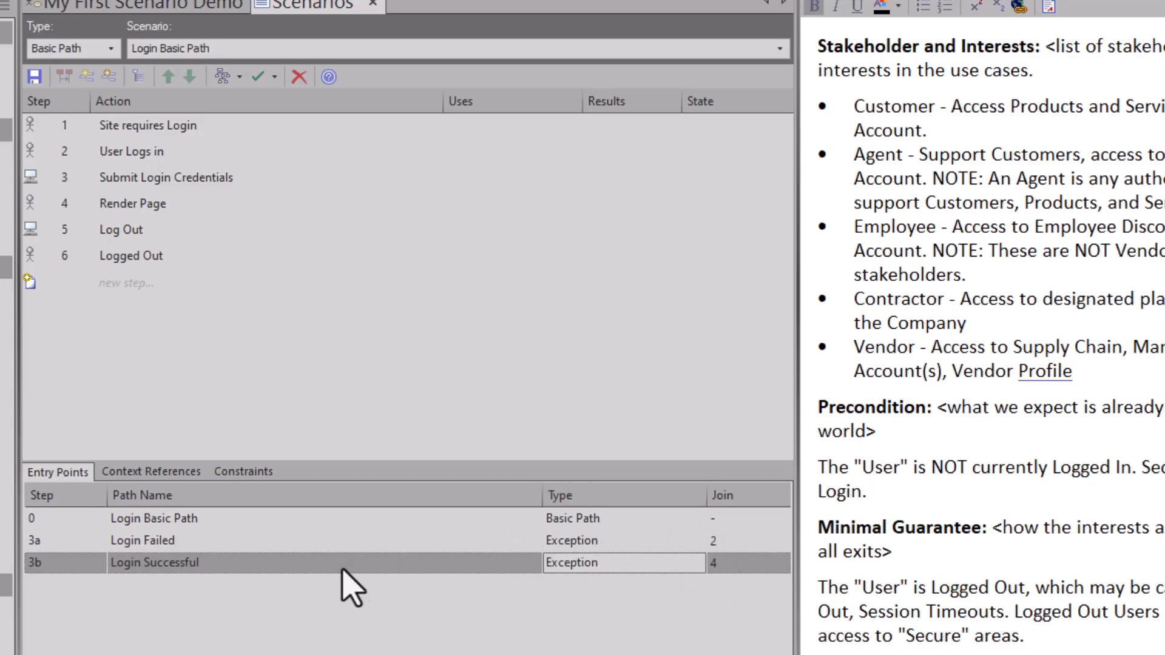
click(323, 603)
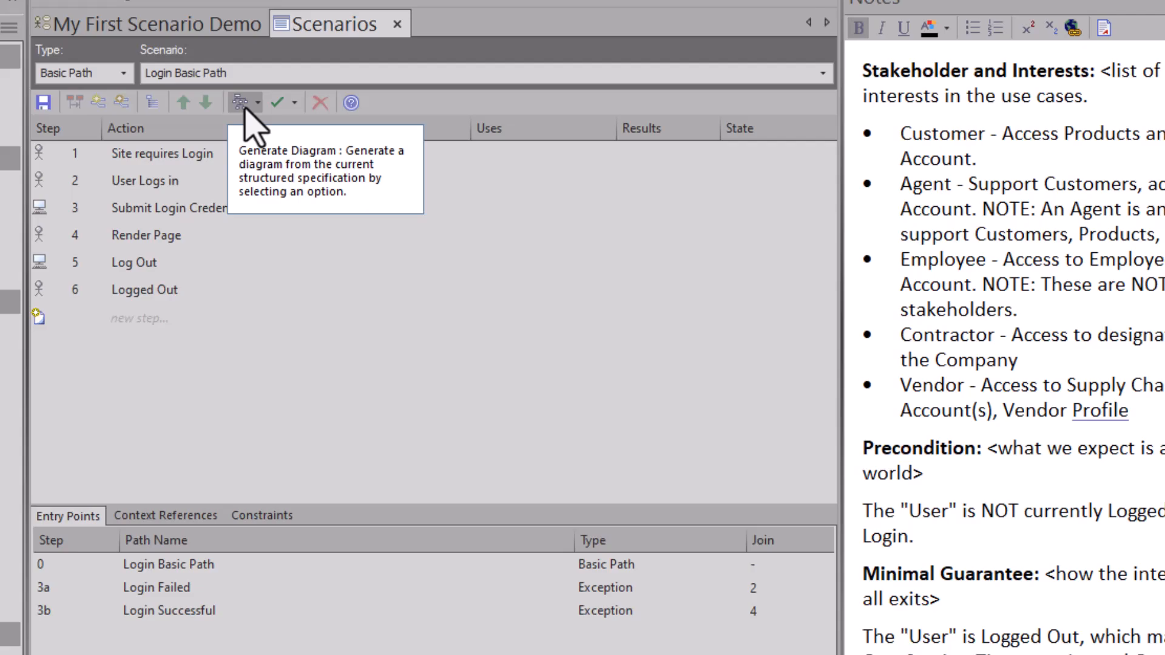
- Generate an Activity diagram from the Login scenarios, overwriting the existing diagram
click(243, 108)
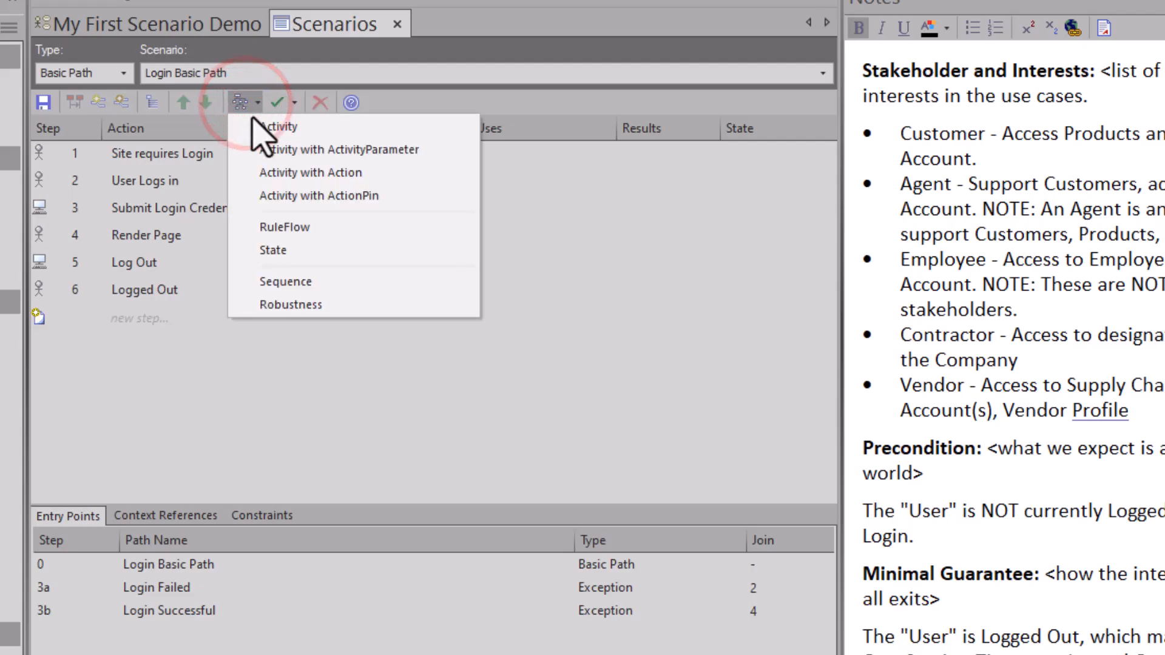
click(314, 130)
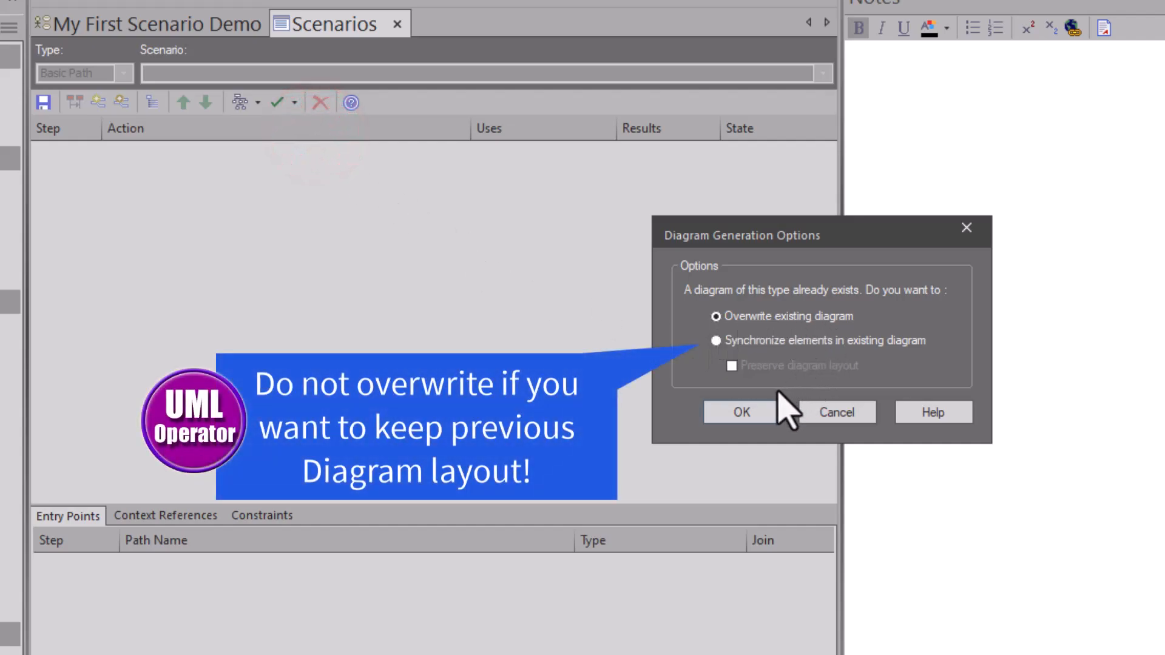
click(750, 412)
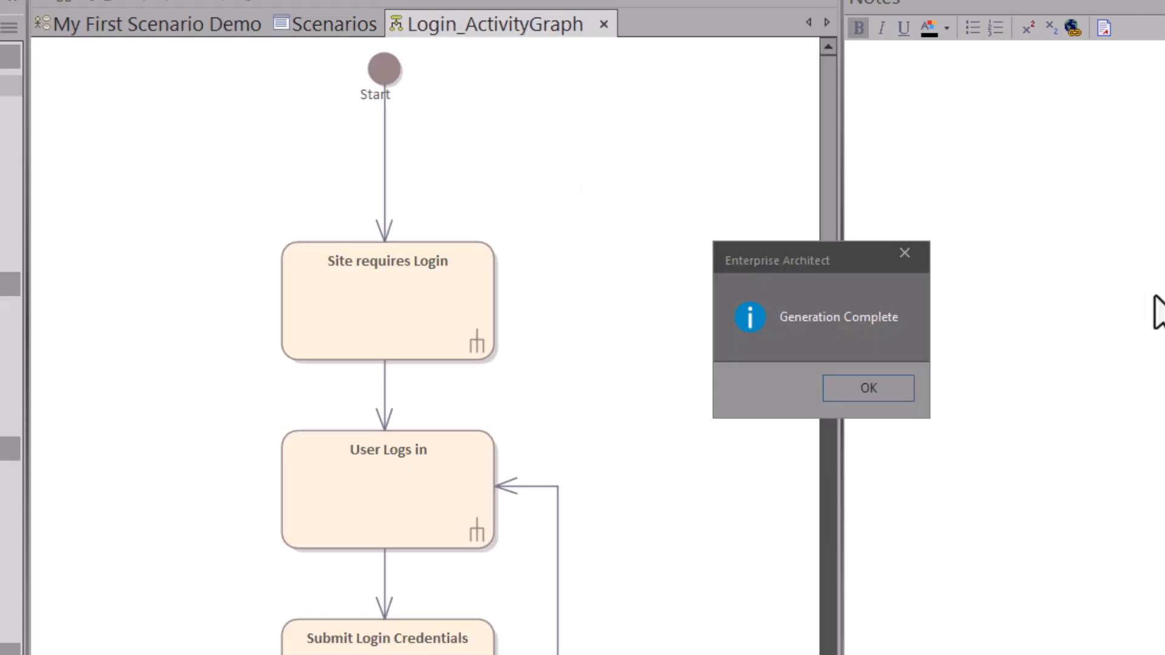
click(874, 388)
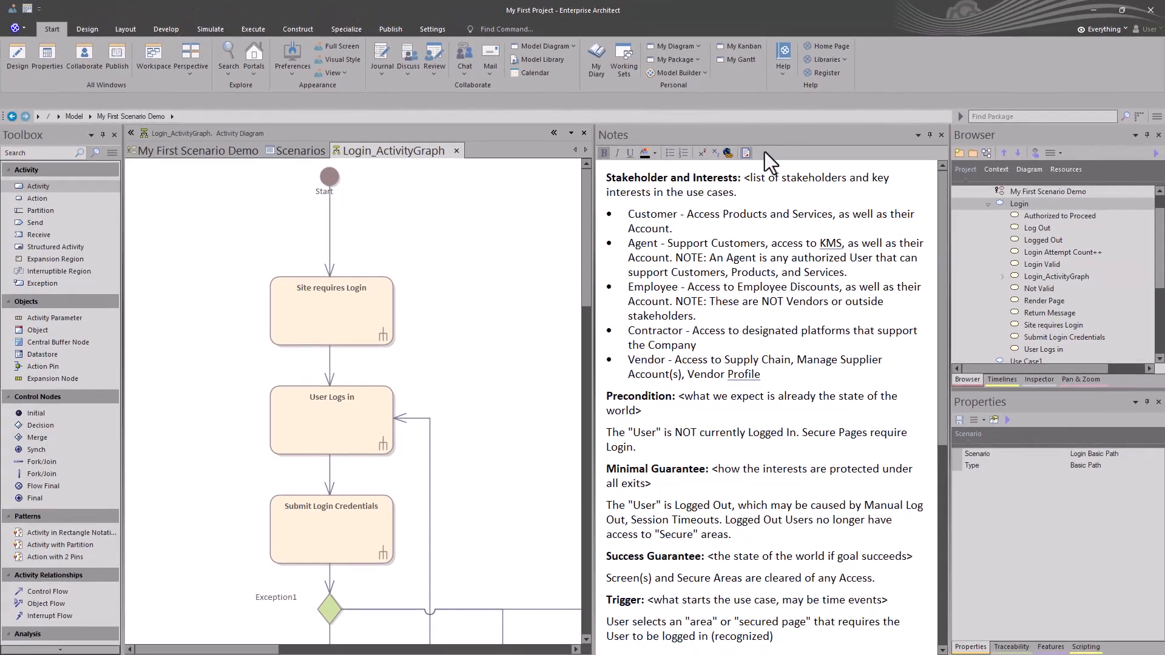
- Move the Notes window away from the diagram area and show the Pan & Zoom overview of the activity diagram
drag(612, 138, 0, 261)
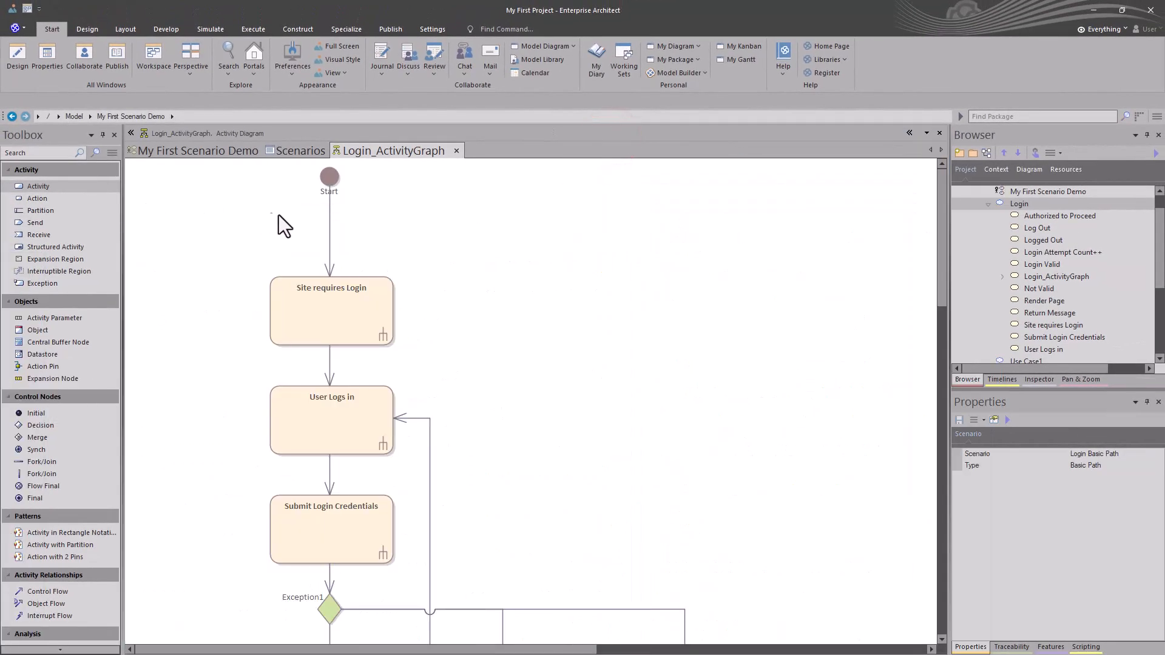
scroll(466, 264, down, 3)
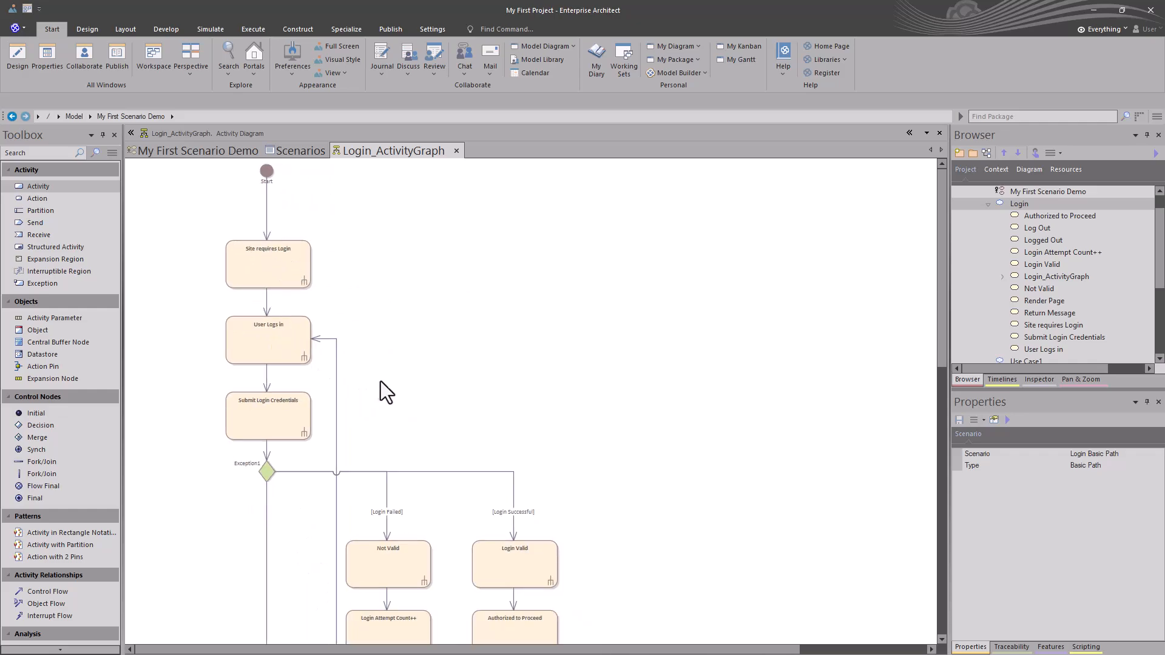
scroll(299, 283, up, 2)
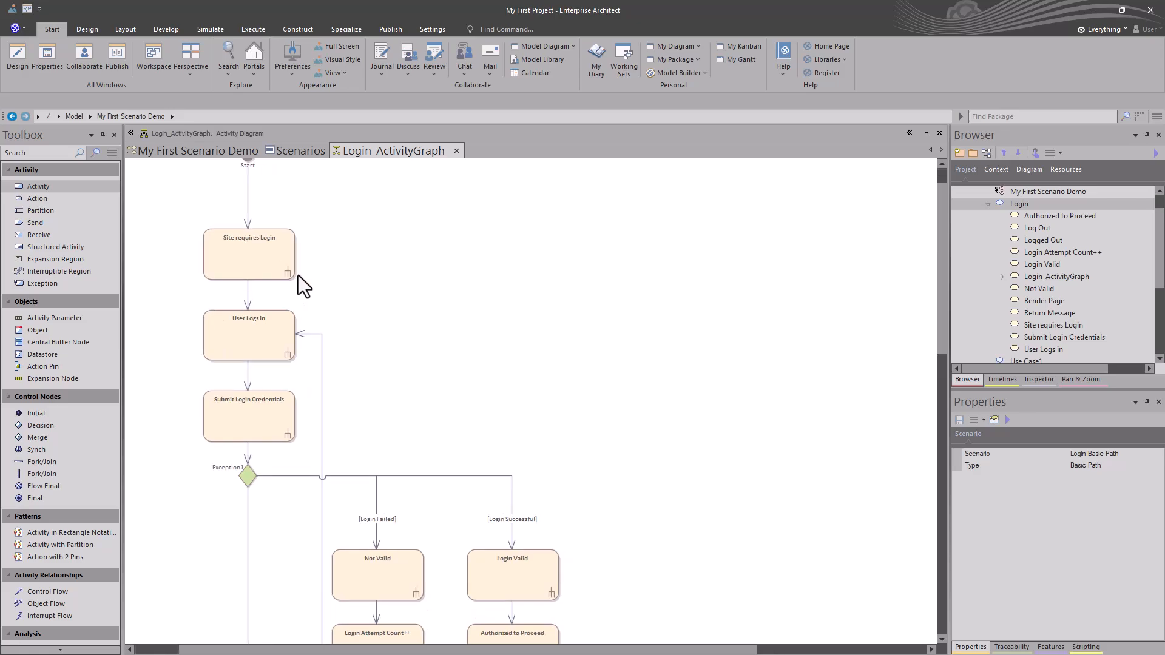
click(1062, 382)
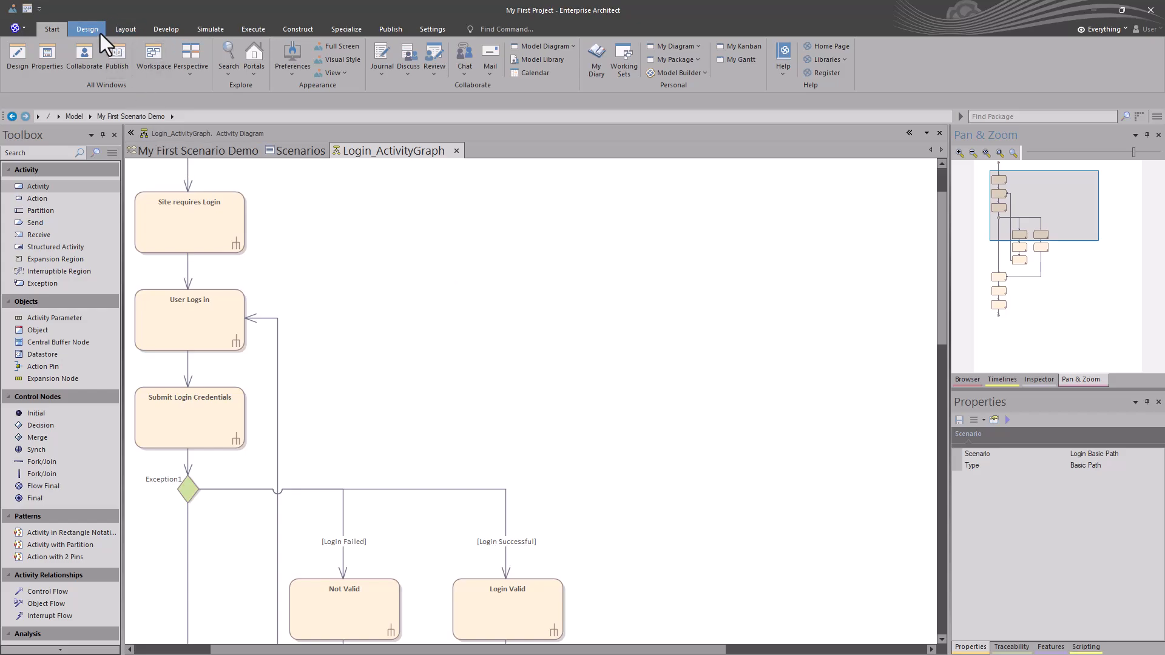
click(126, 30)
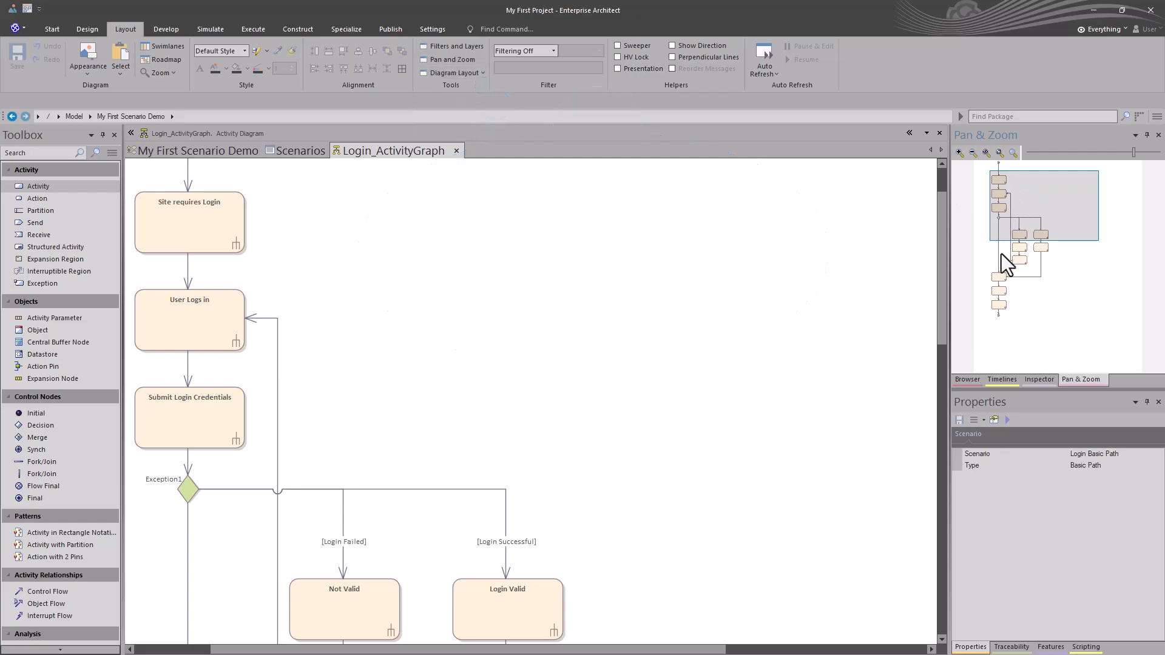
- Examine the activity diagram's flow from the Start node through Submit Login Credentials to the Exception1 decision
drag(1025, 196, 1003, 178)
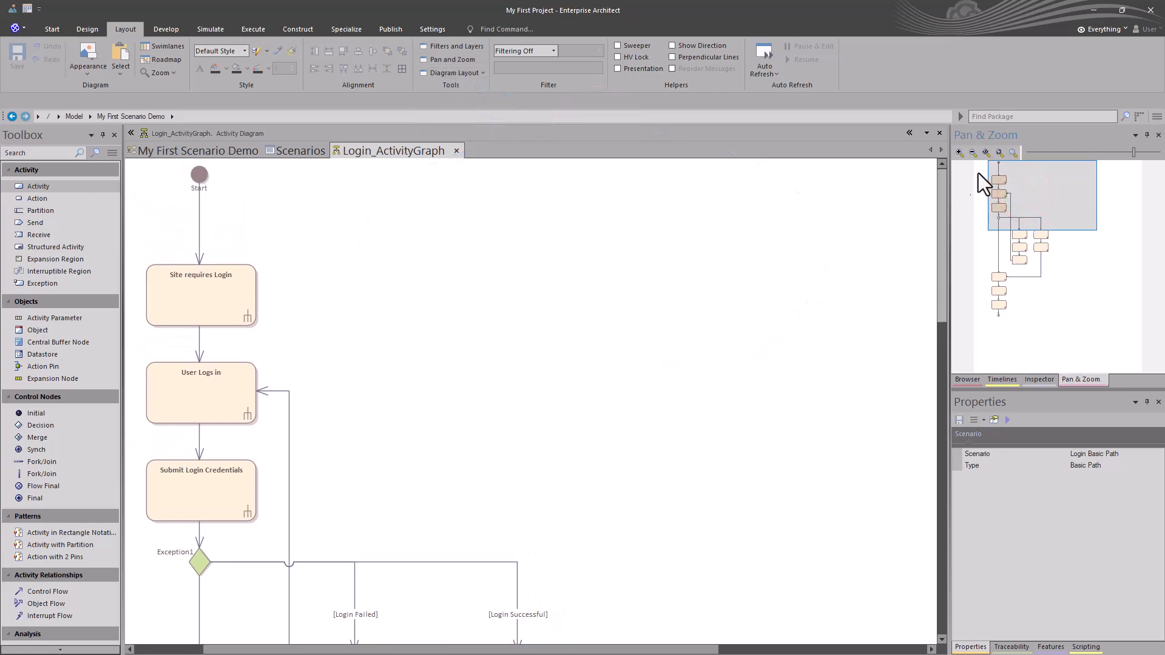
click(199, 177)
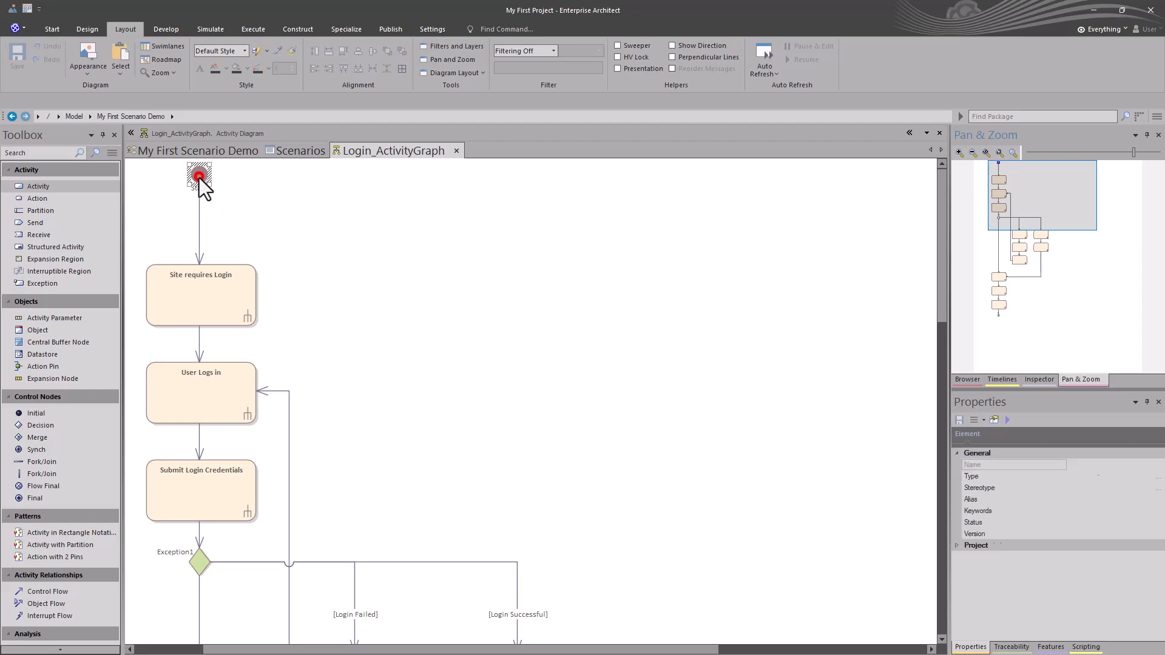
scroll(199, 177, up, 3)
scroll(199, 177, up, 1)
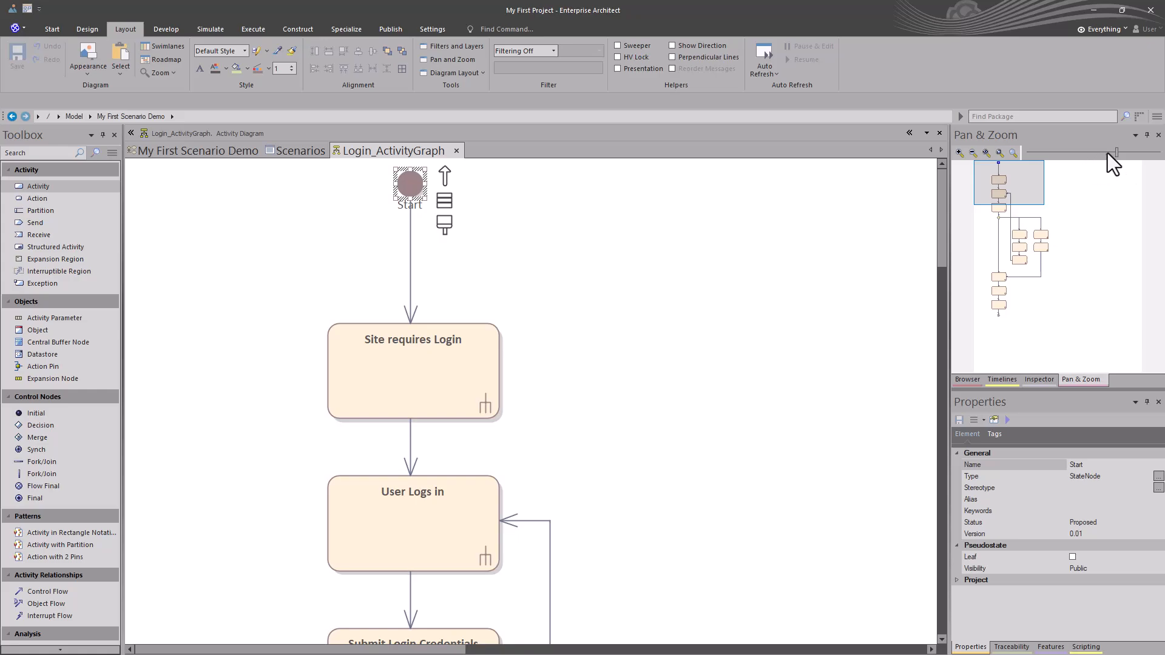
drag(1115, 151, 1116, 150)
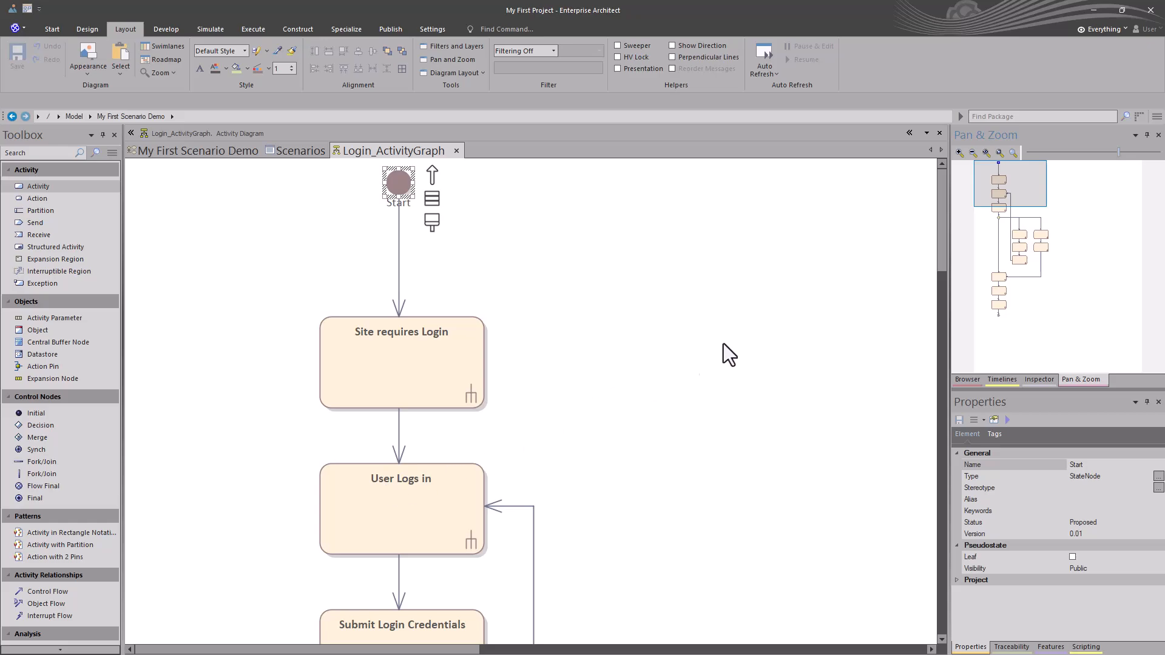
drag(1017, 187, 1011, 211)
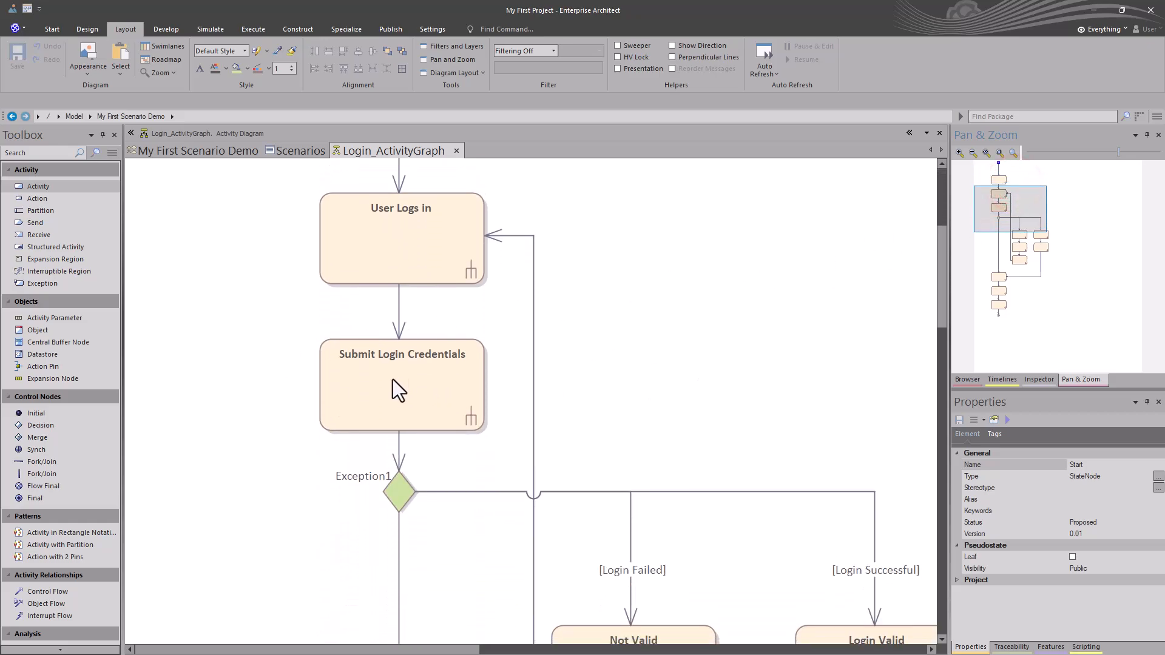
click(397, 489)
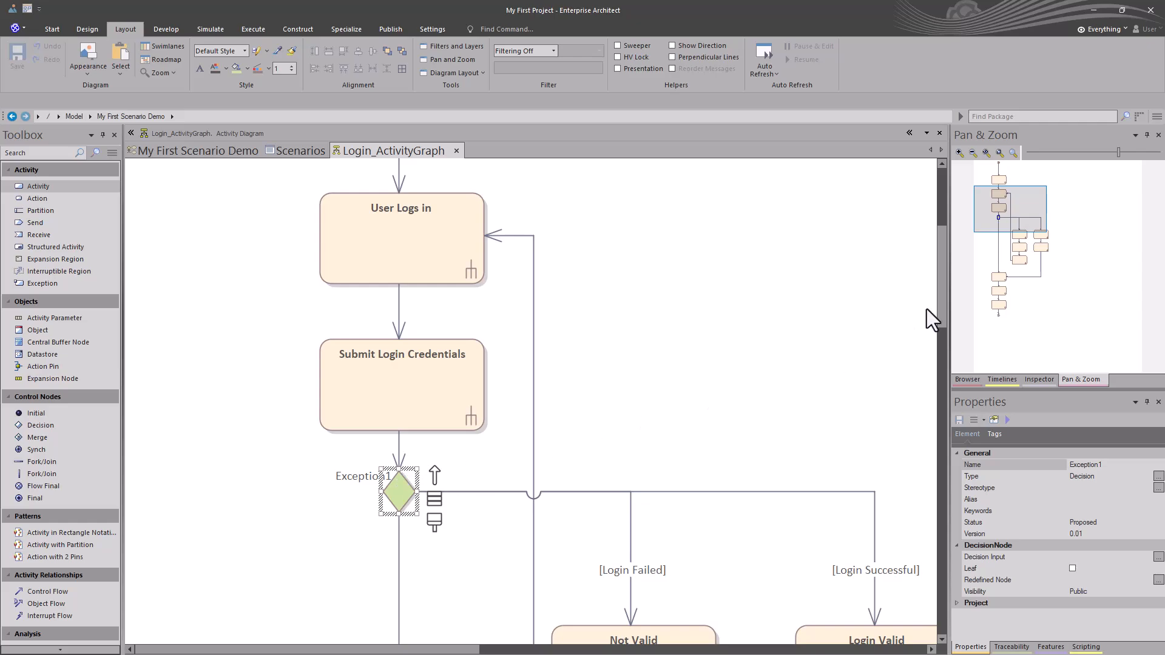
- Trace the Login Failed and Login Successful branches to their rejoin points, follow the flow to End, and review the diagram from the start
drag(1007, 213, 1012, 239)
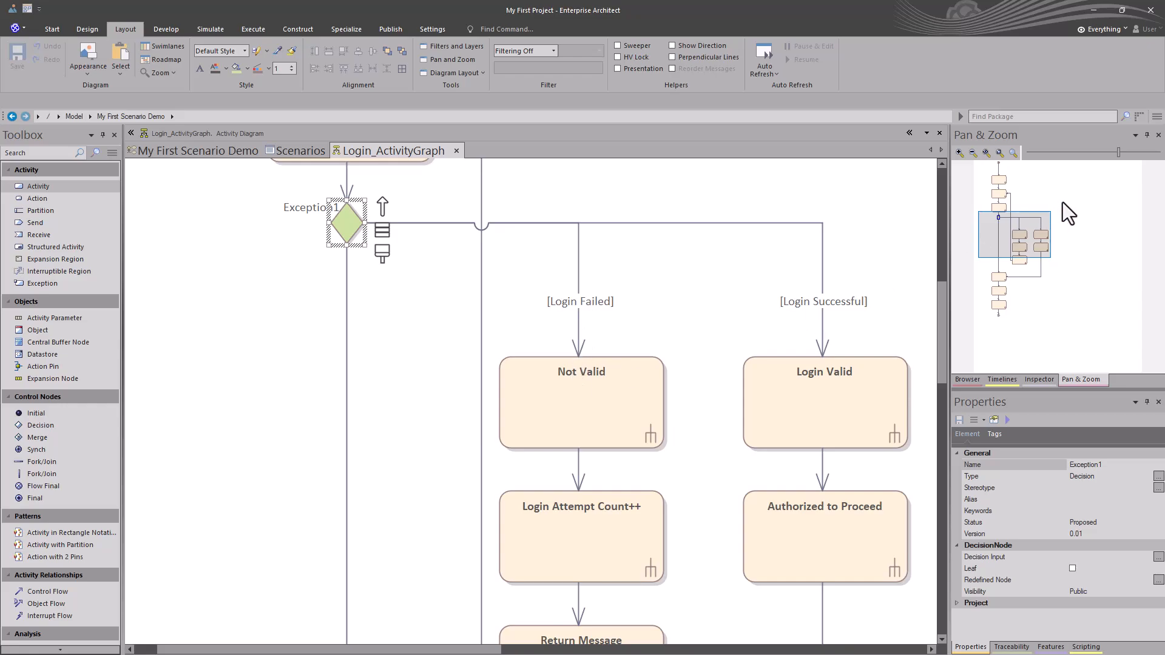
drag(1040, 218, 1032, 244)
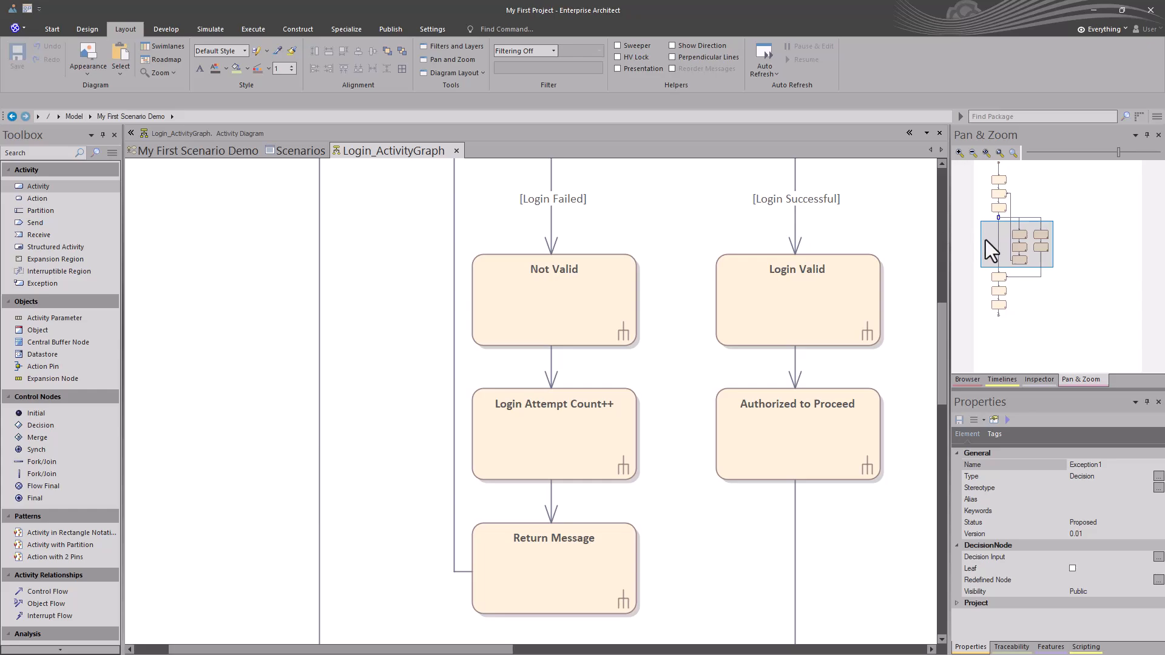
drag(999, 244, 1005, 209)
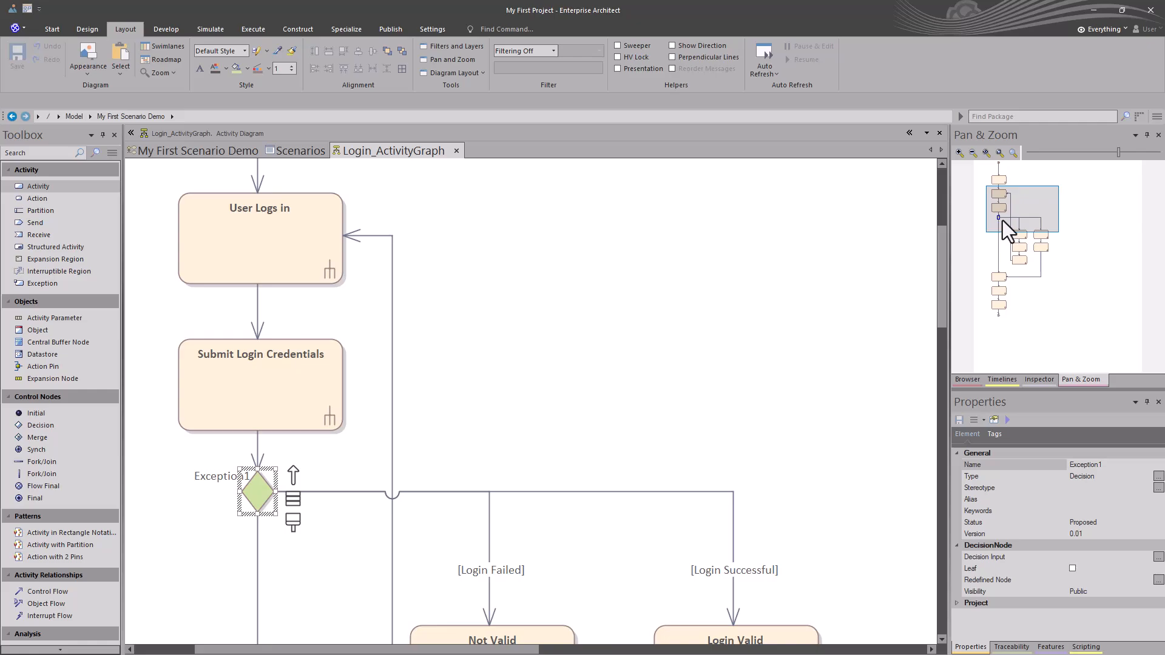
drag(1007, 209, 1002, 269)
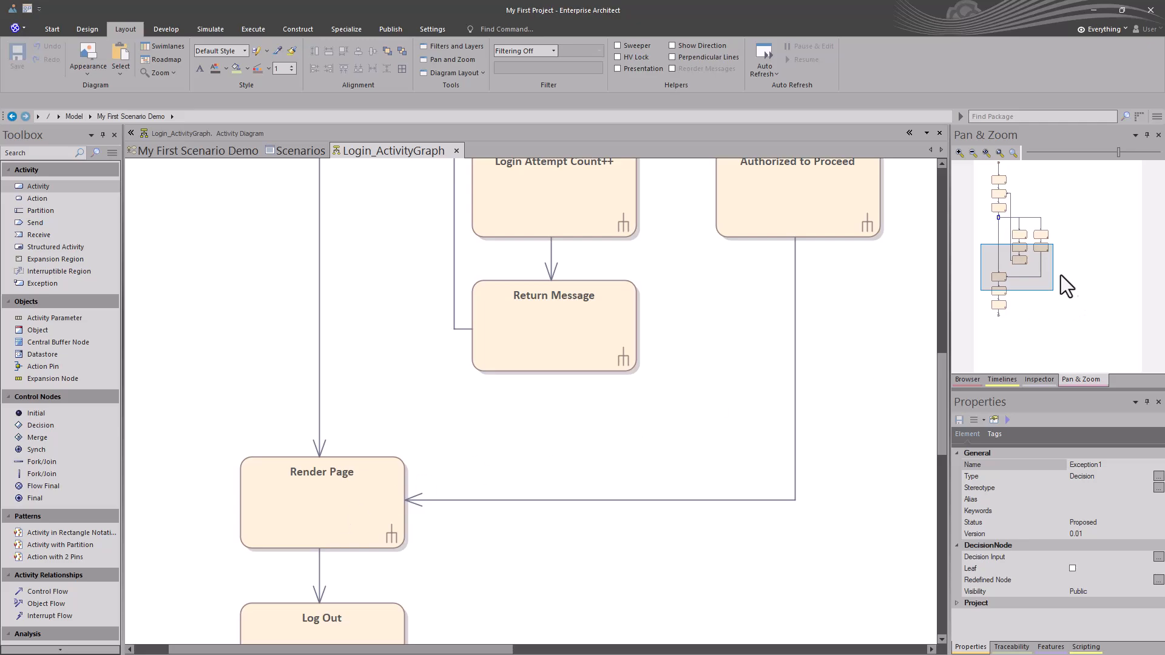
drag(1028, 276, 1028, 286)
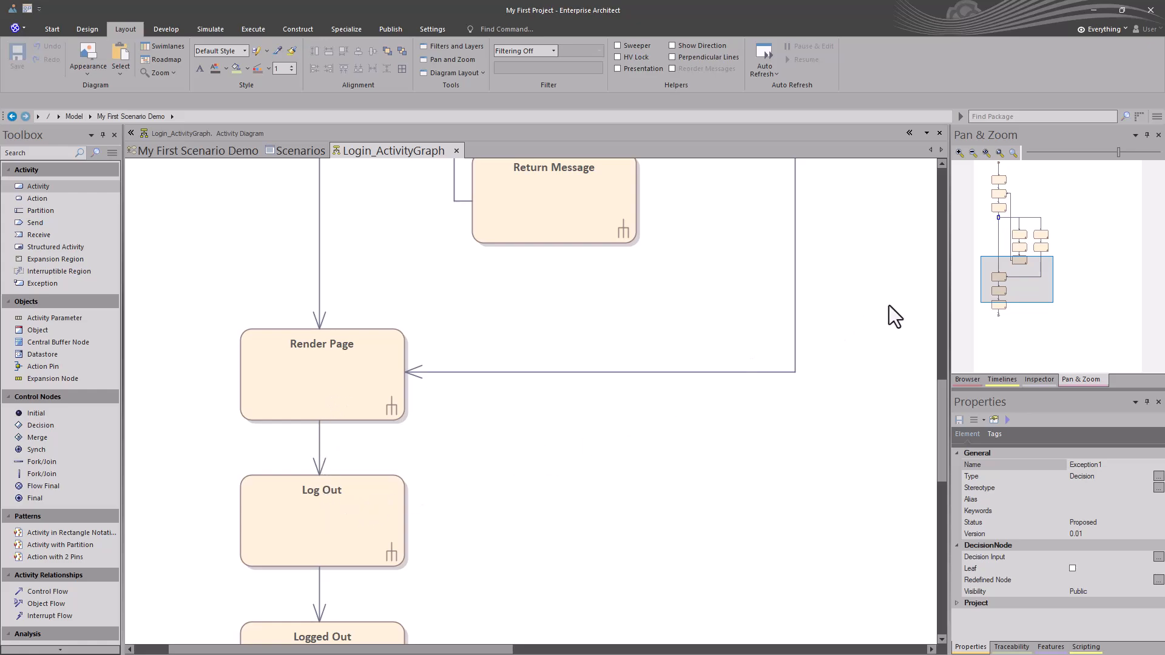
drag(1018, 283, 1015, 304)
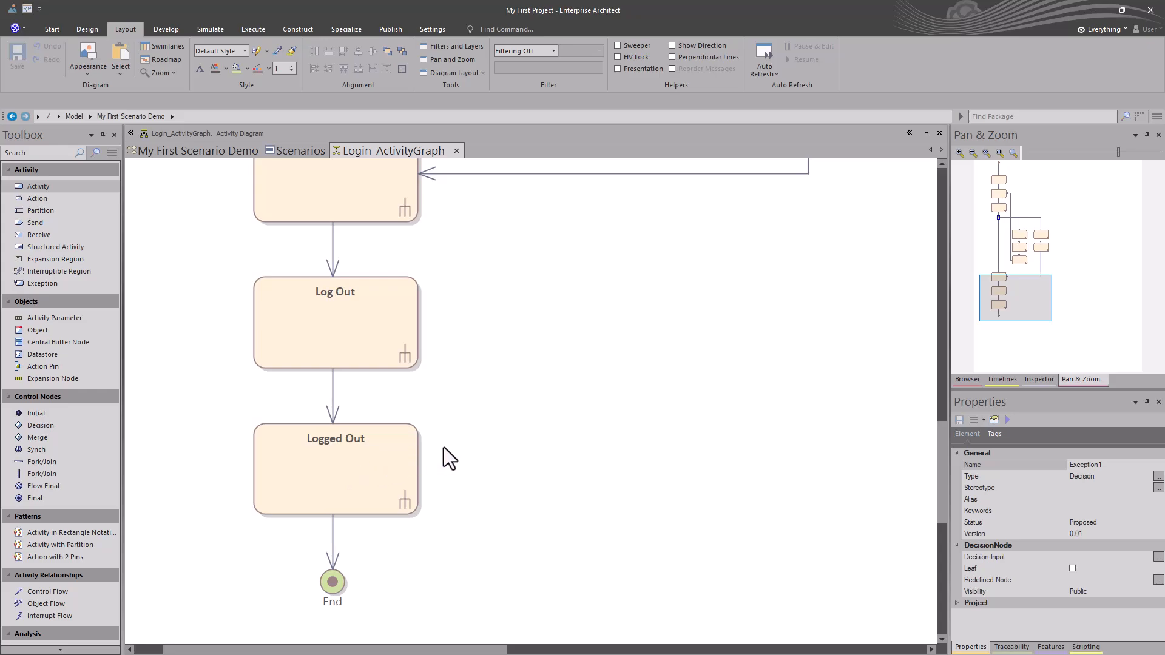
scroll(469, 438, up, 15)
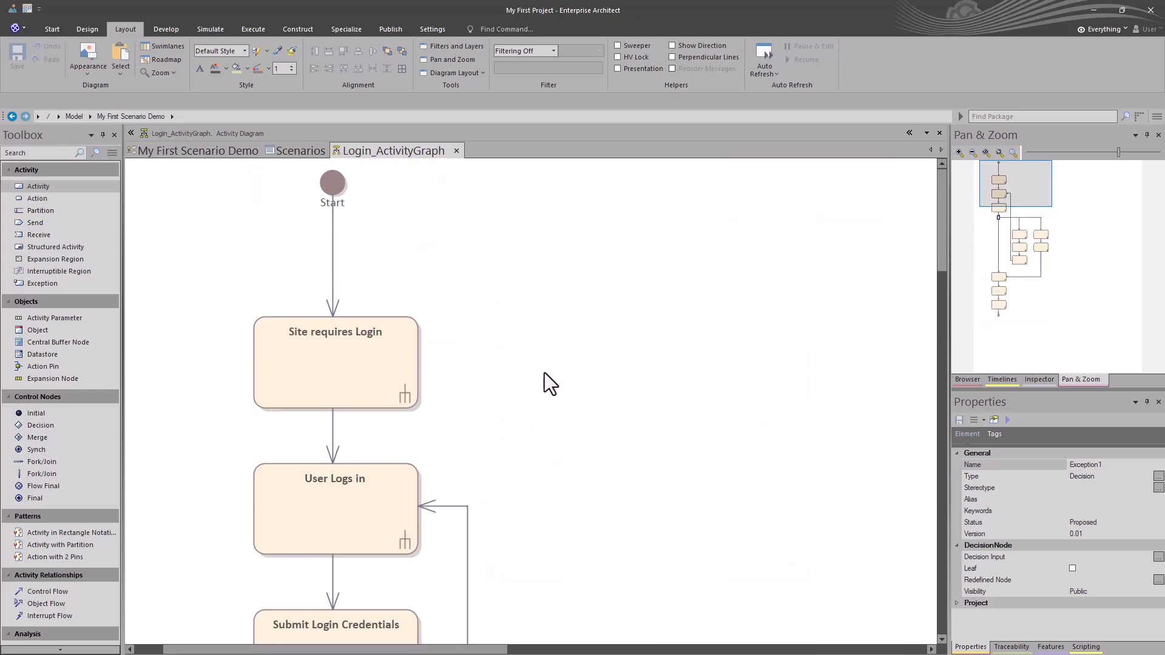
scroll(542, 372, up, 3)
scroll(539, 373, down, 7)
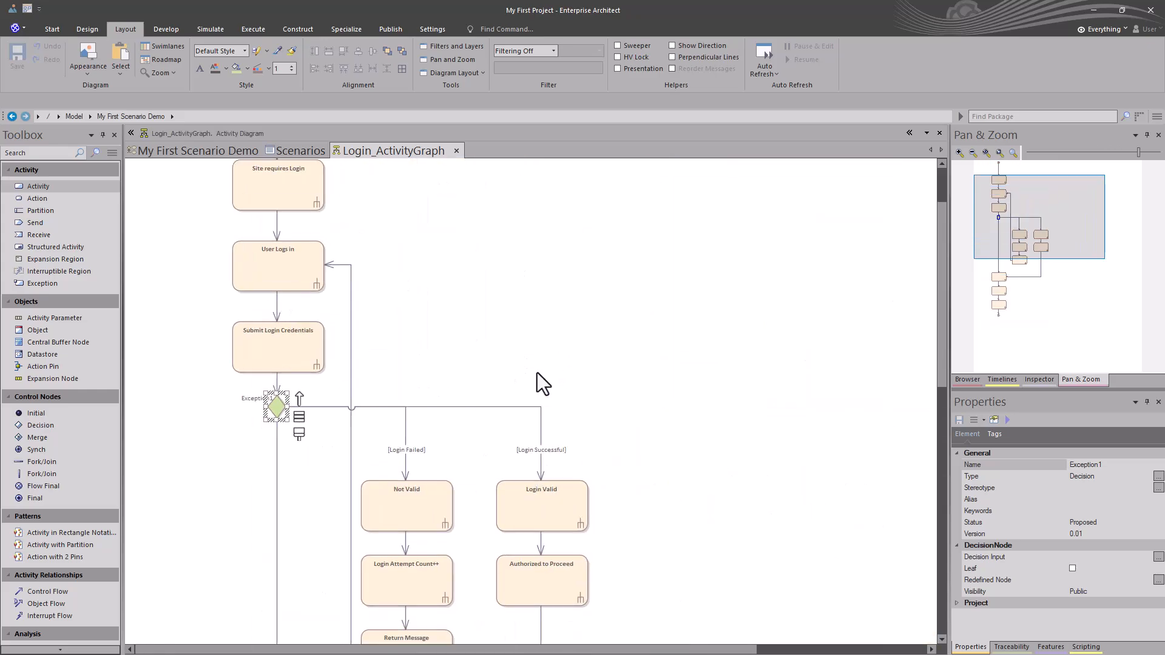
- Run a manual simulation of the Login activity diagram and confirm a branch at the Exception1 decision
scroll(537, 373, down, 2)
scroll(483, 330, up, 1)
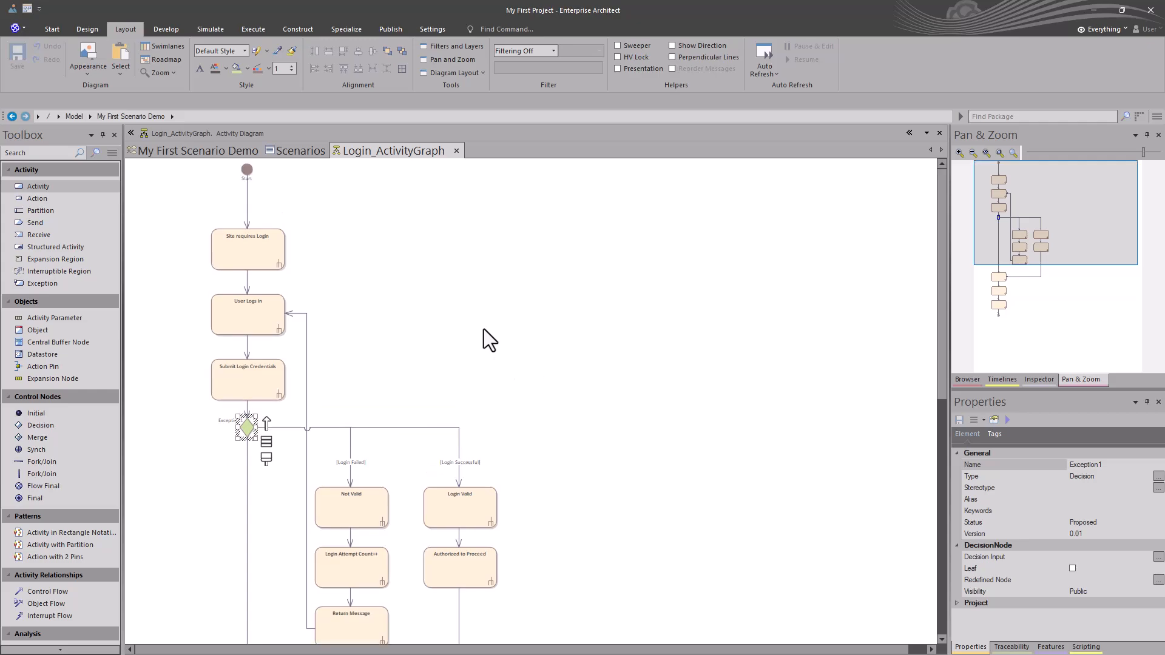
right_click(428, 279)
mouse_move(468, 512)
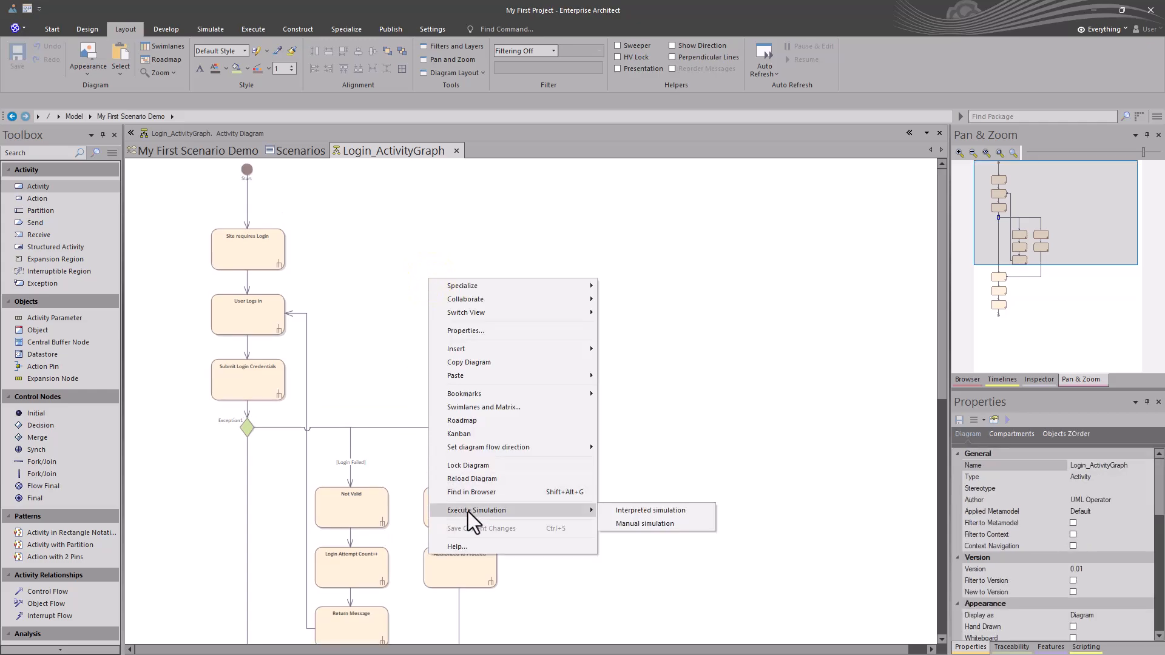
click(628, 526)
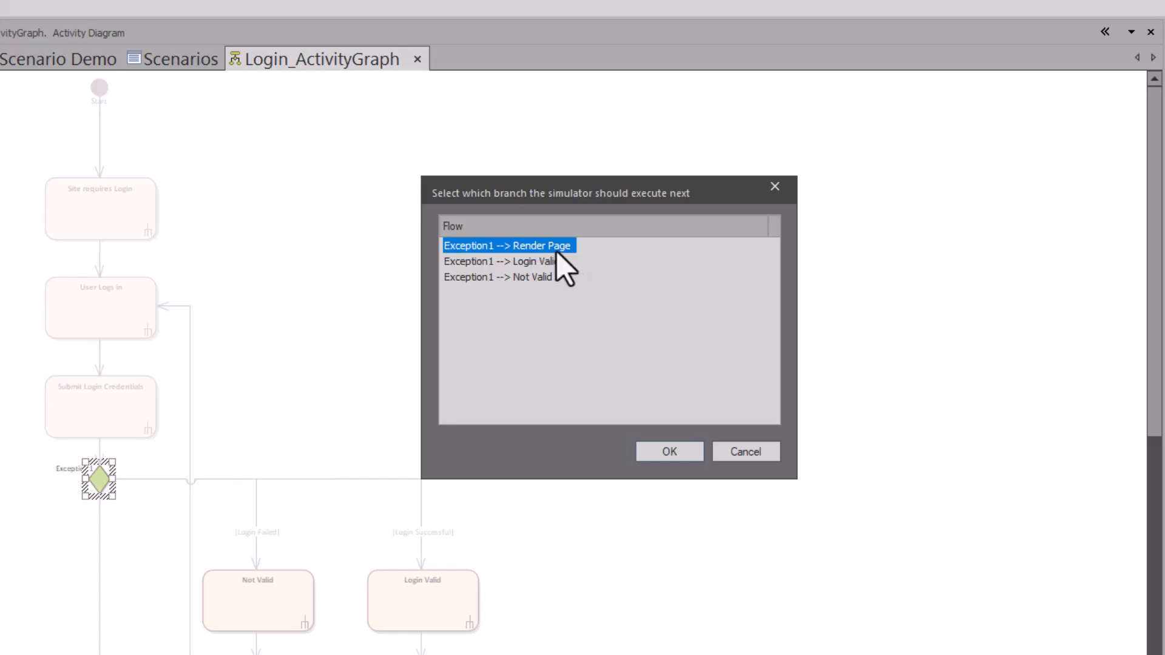
click(640, 452)
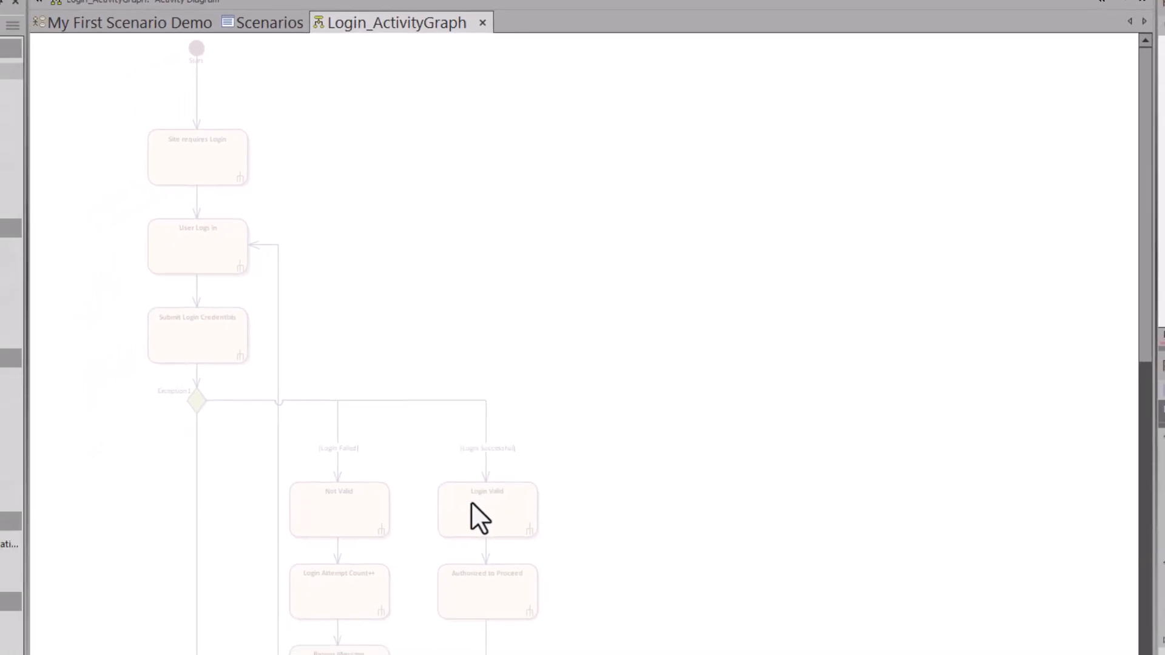
- Review the activity diagram's branches and display the Login use case's basic path in the Scenarios view
scroll(532, 489, down, 3)
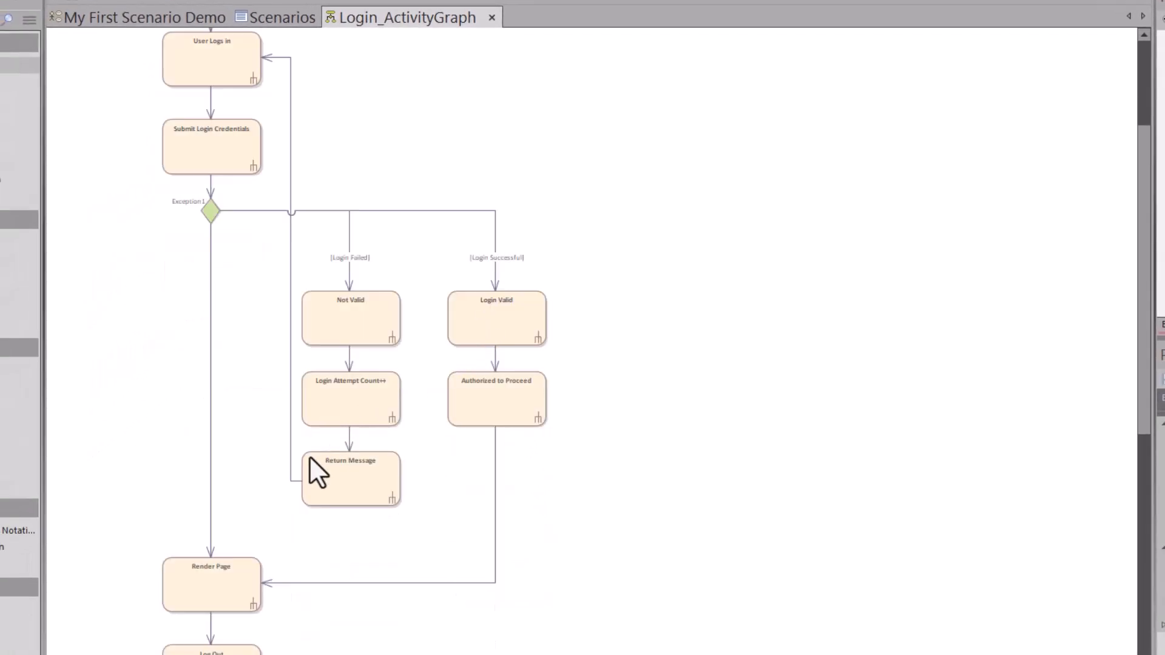
scroll(219, 564, down, 3)
scroll(306, 471, up, 1)
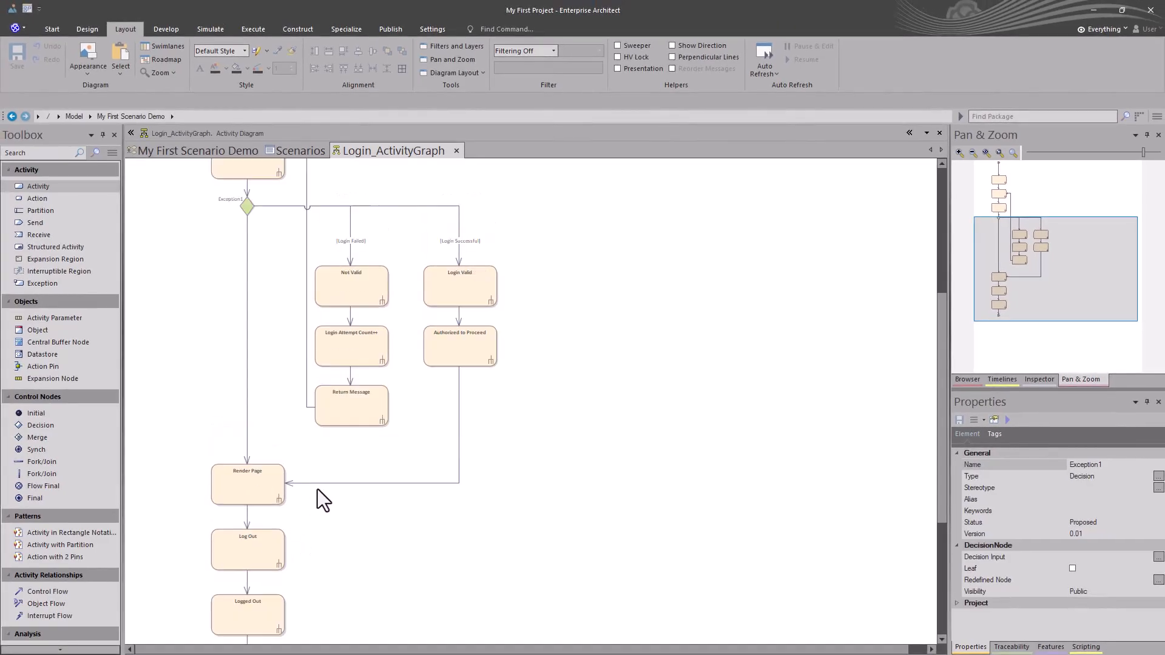
scroll(318, 489, up, 4)
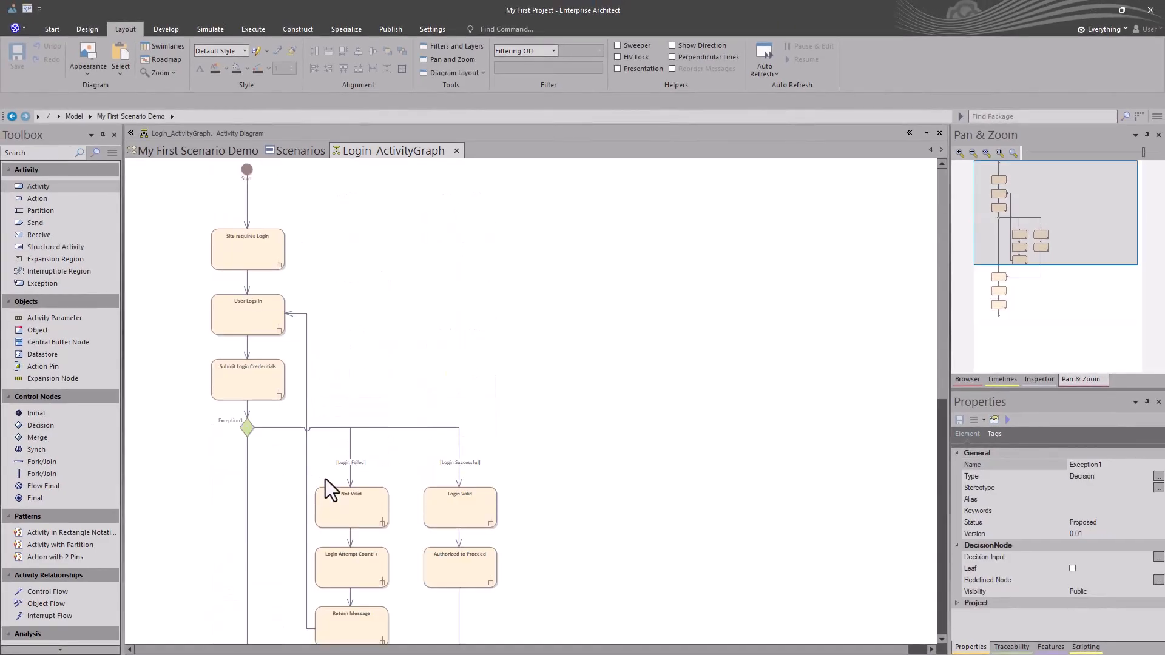
click(286, 148)
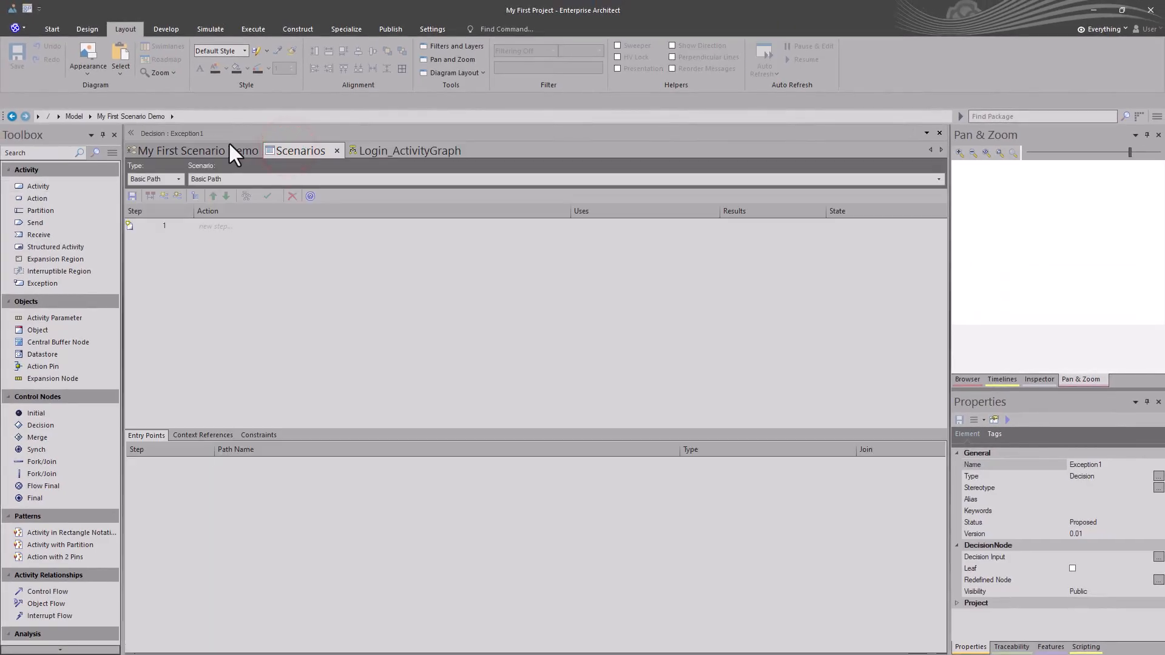
click(970, 377)
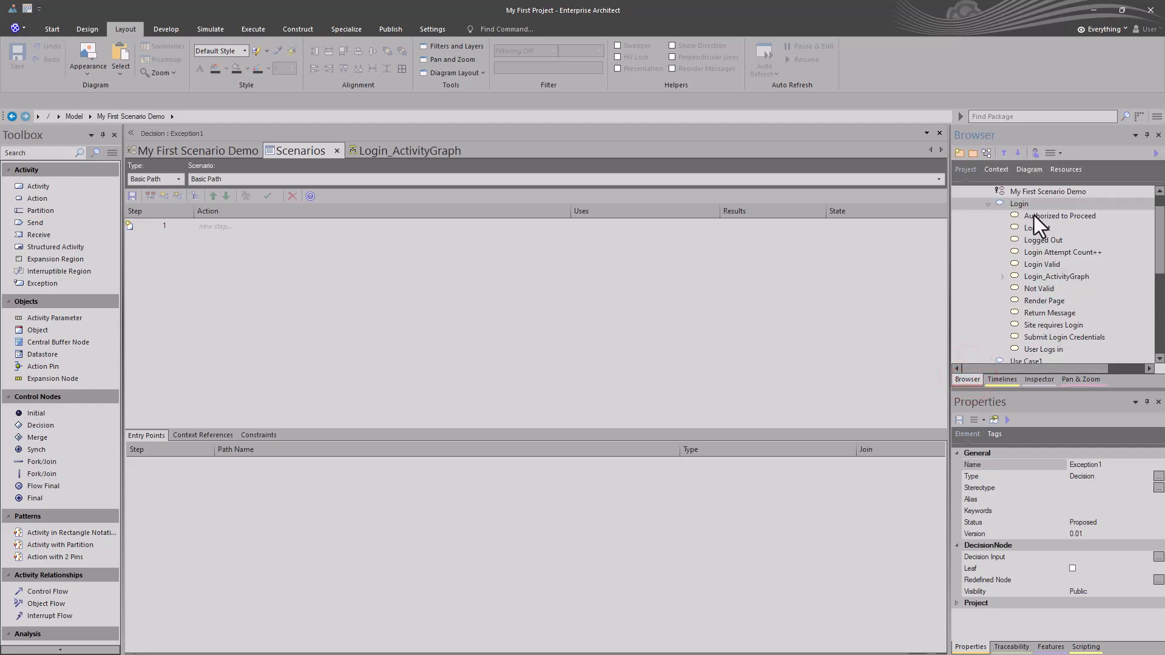
scroll(1034, 216, up, 1)
click(1019, 227)
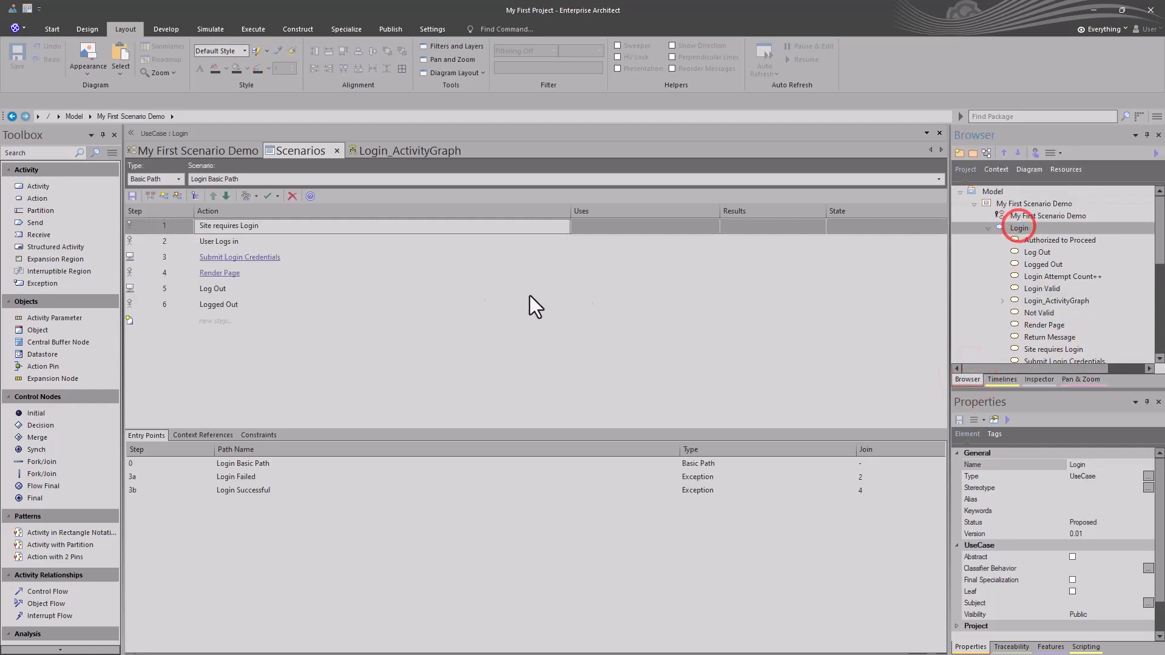
- Review the context references and constraints of the UC#1 Access Management (Login) scenario, plus the Uses cell of step 6
drag(0, 180, 559, 388)
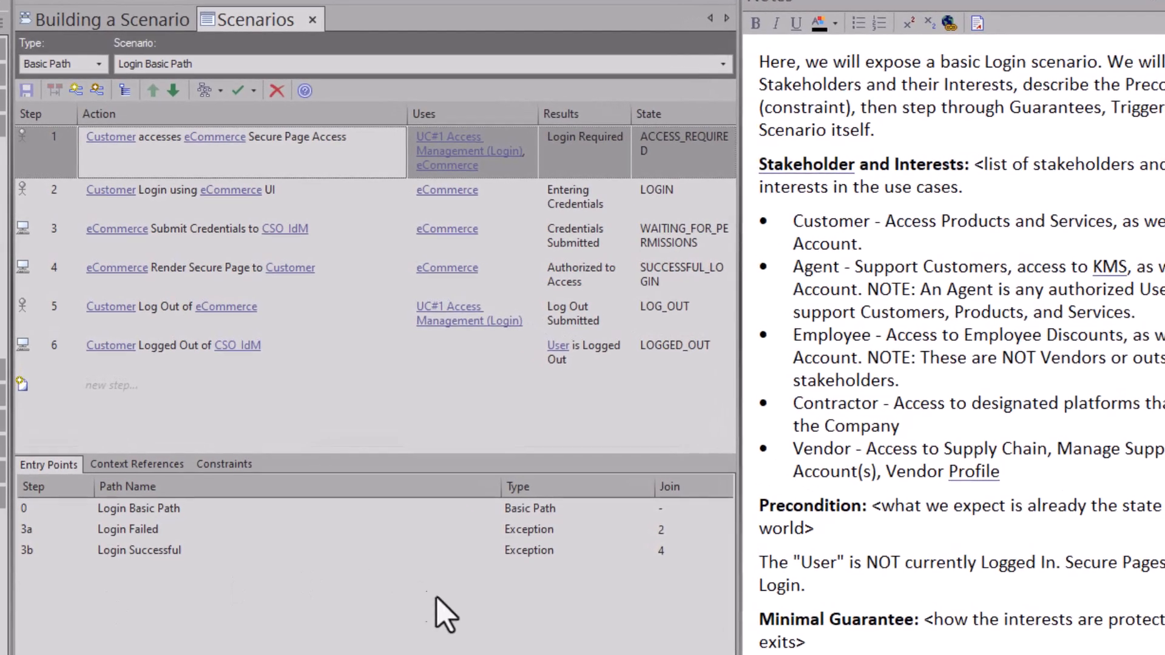
click(119, 465)
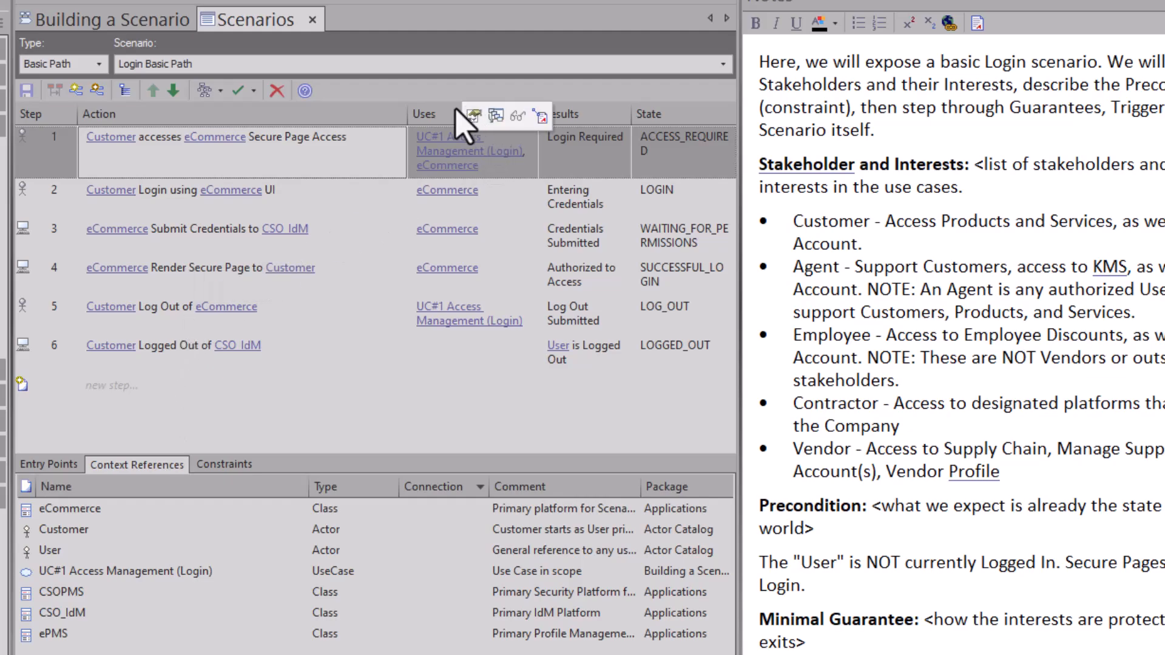
click(432, 109)
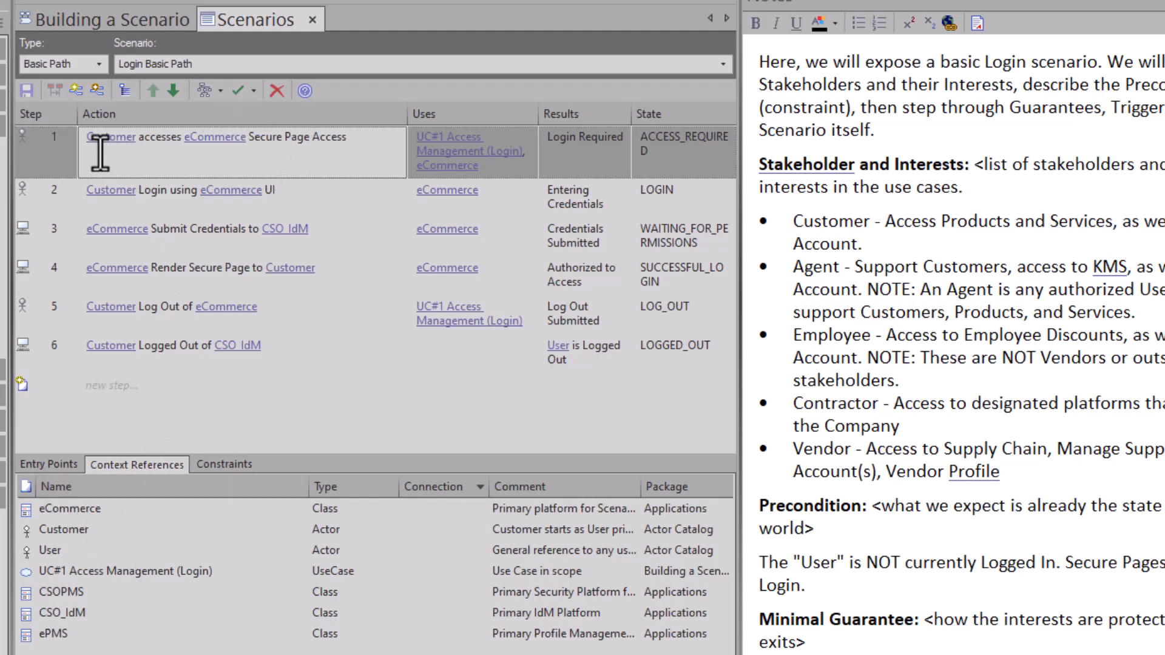
mouse_move(108, 153)
click(223, 465)
click(157, 465)
click(436, 366)
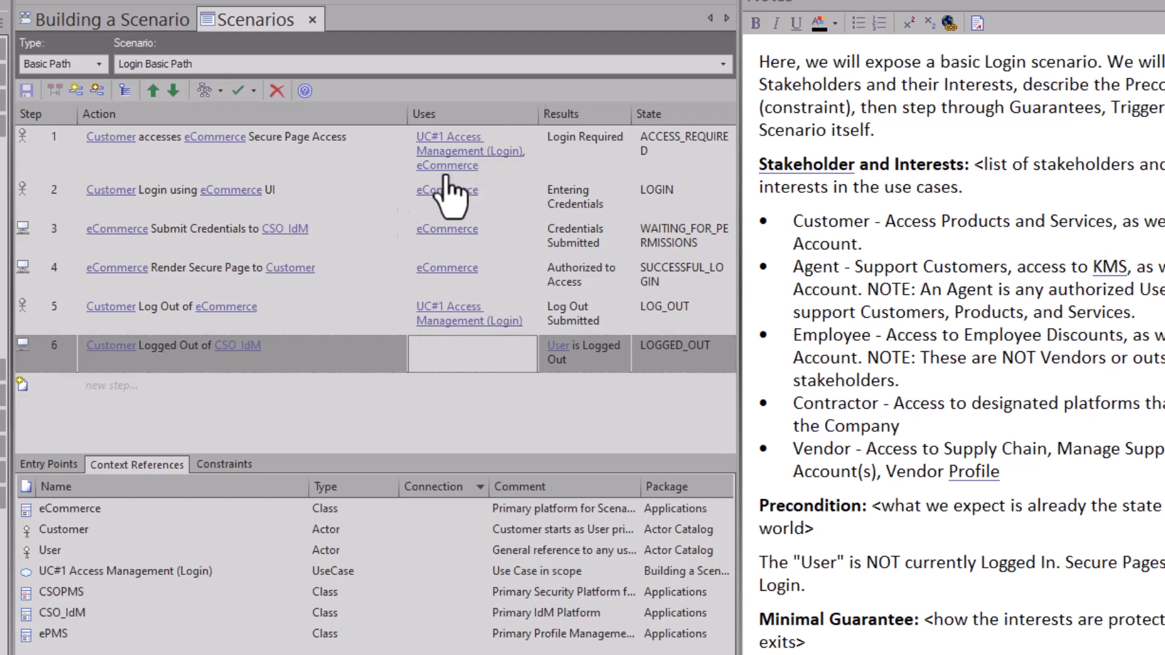
- Select the UC#1 Access Management (Login) context reference and examine the linked elements in the basic path's Uses column
click(77, 572)
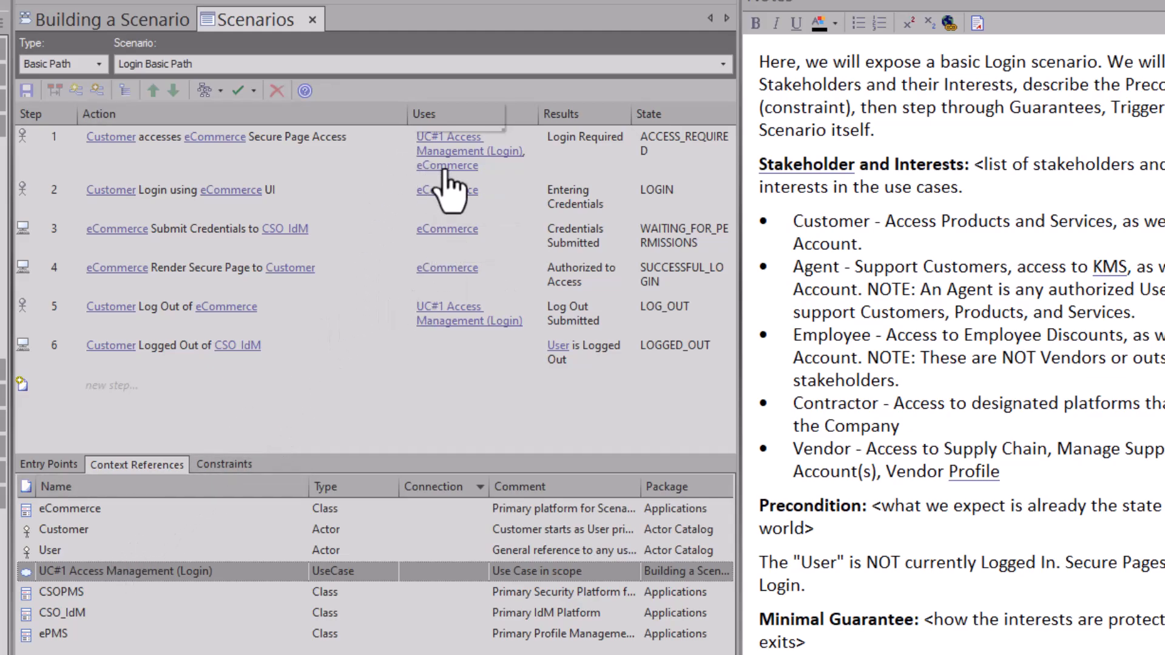
mouse_move(434, 184)
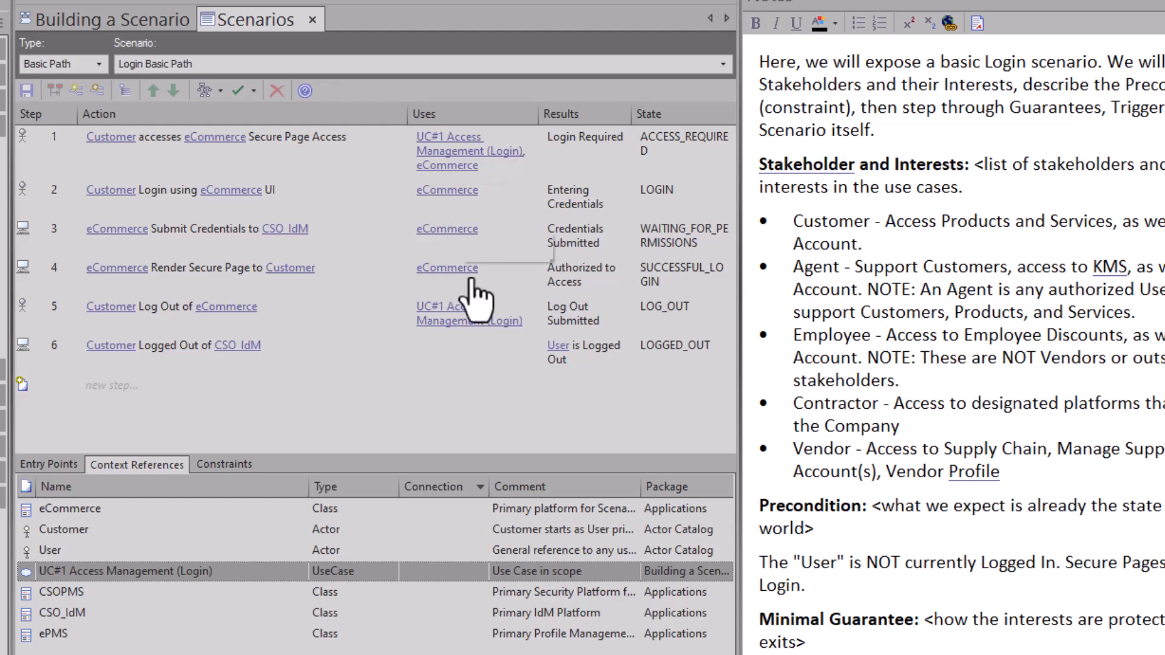
mouse_move(443, 213)
mouse_move(476, 161)
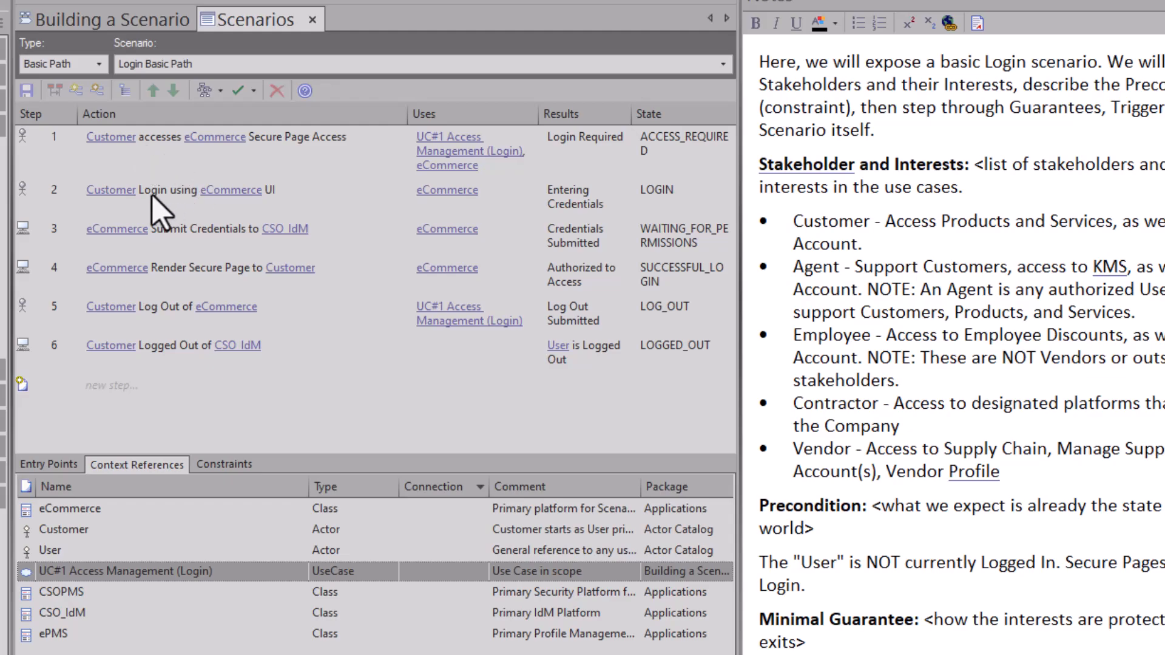
- Generate a Sequence diagram from the UC#1 Access Management (Login) scenario and widen the diagram area to show all lifelines
mouse_move(202, 121)
click(221, 90)
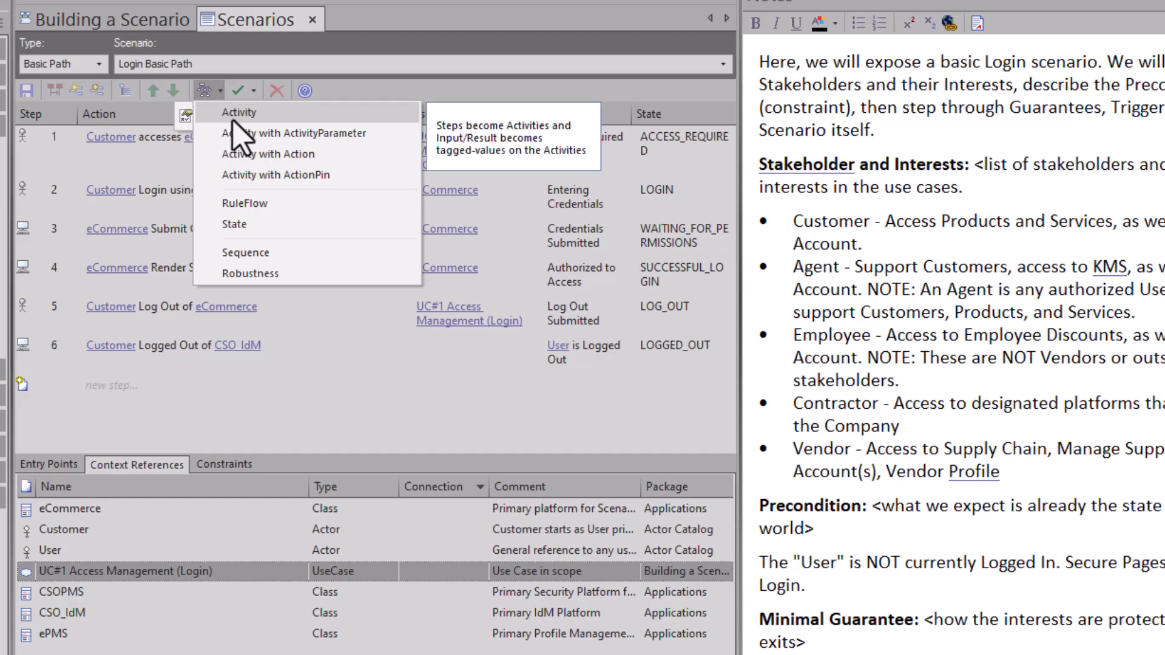
click(168, 423)
mouse_move(137, 171)
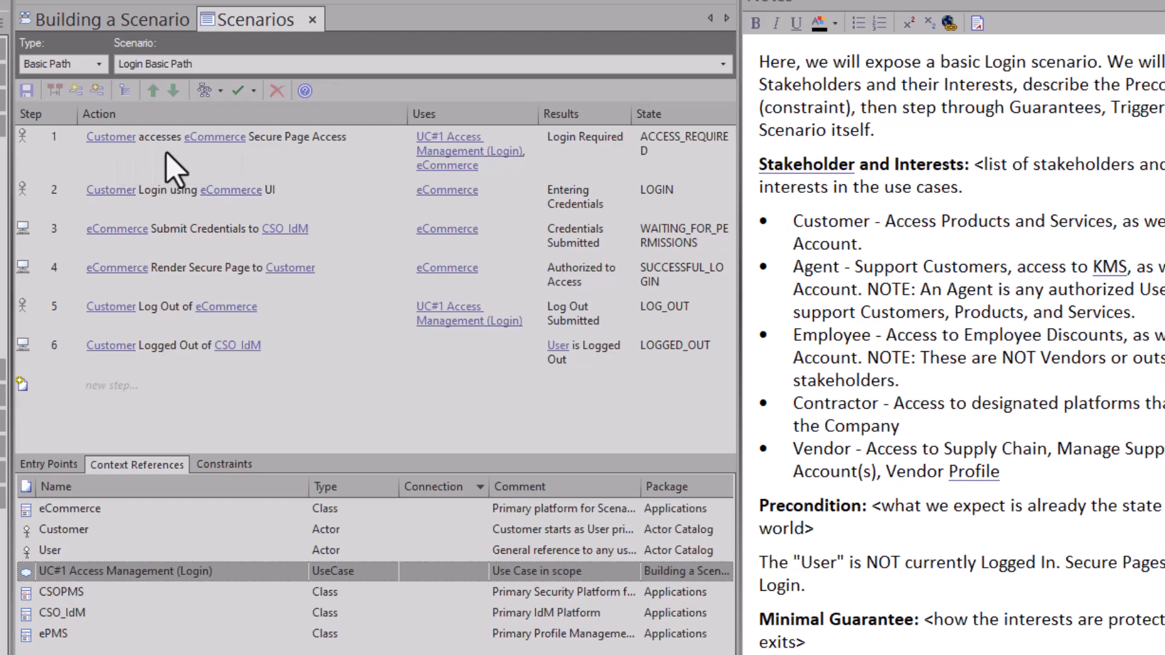
mouse_move(152, 131)
click(213, 91)
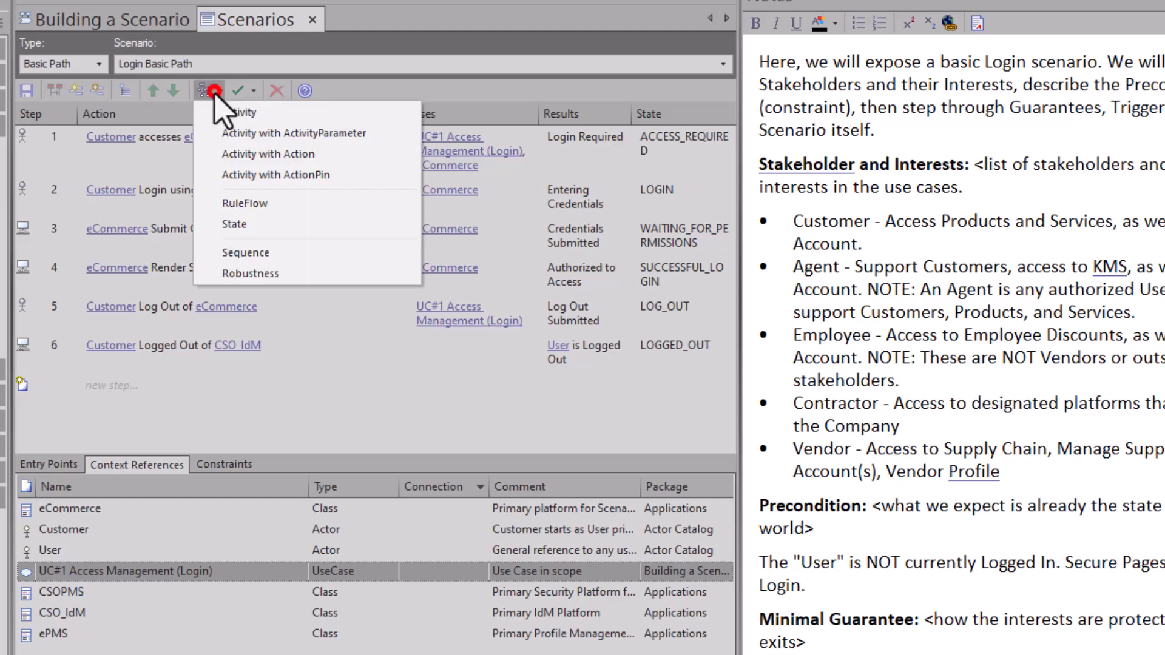
click(241, 251)
click(743, 351)
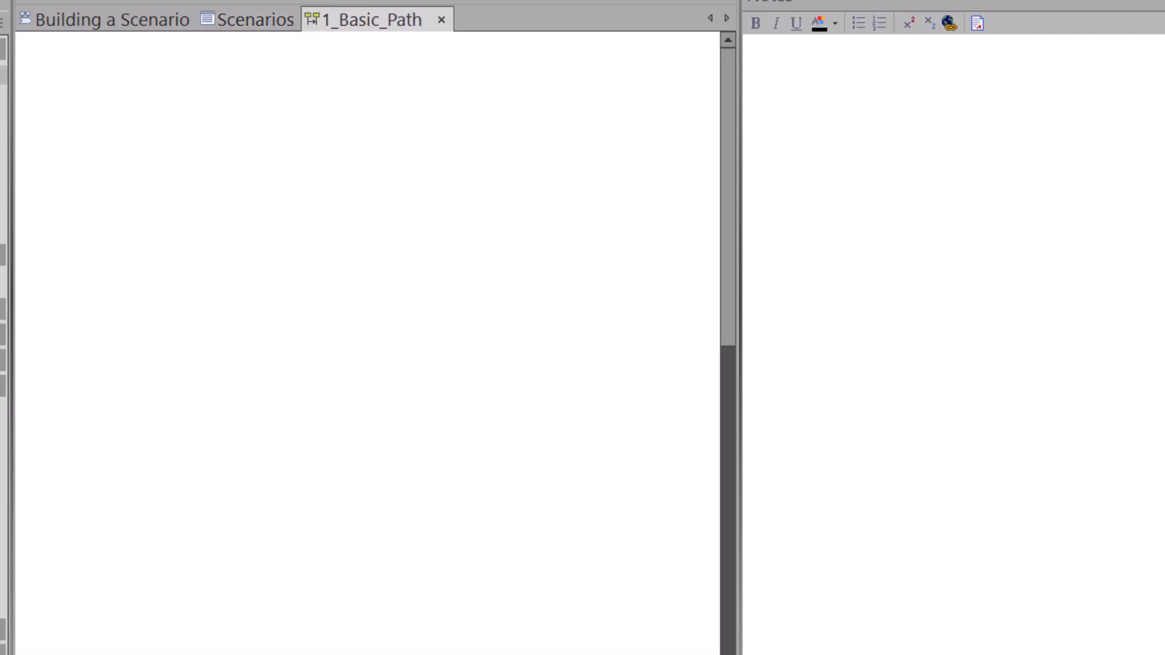
click(282, 180)
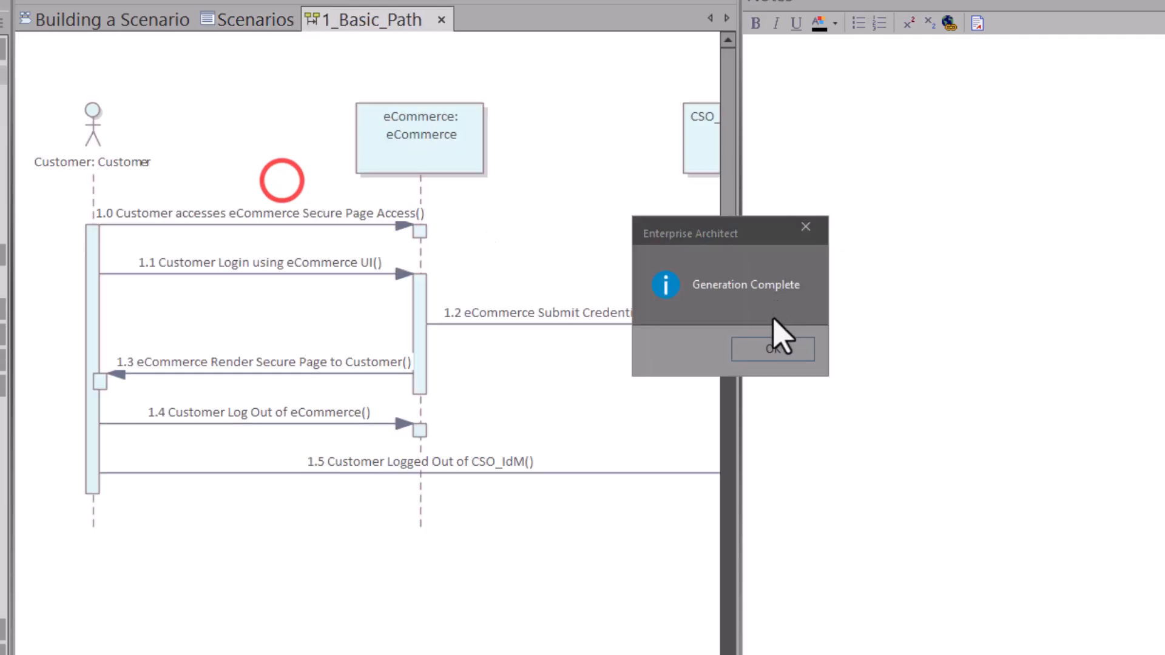
click(759, 355)
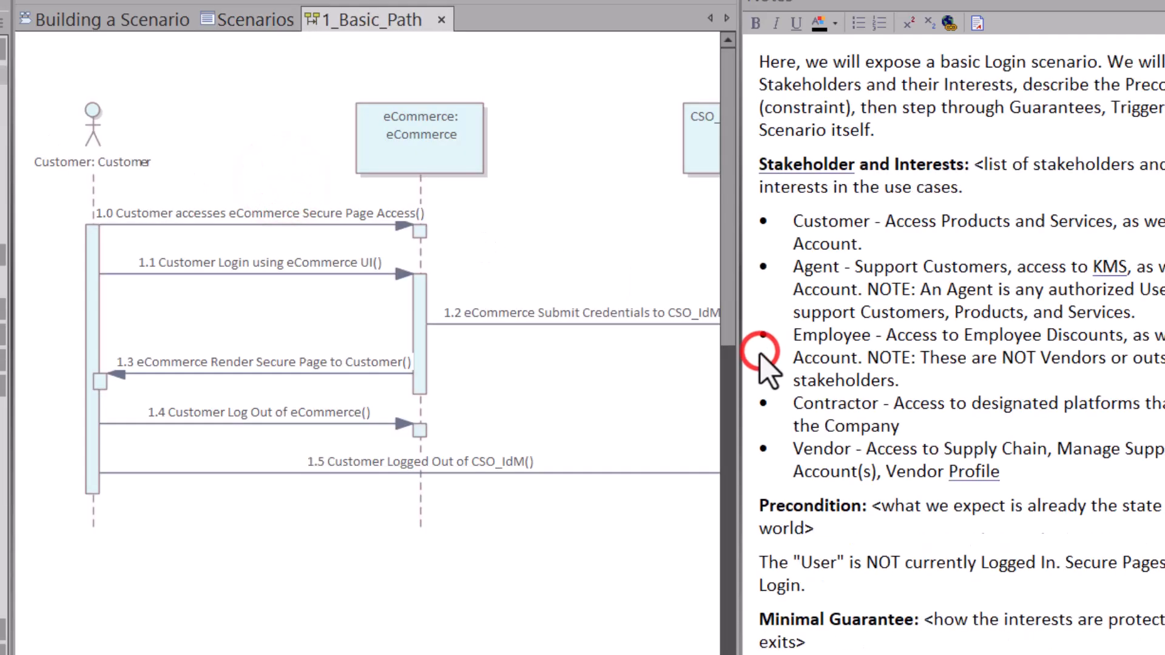
drag(738, 390, 1083, 428)
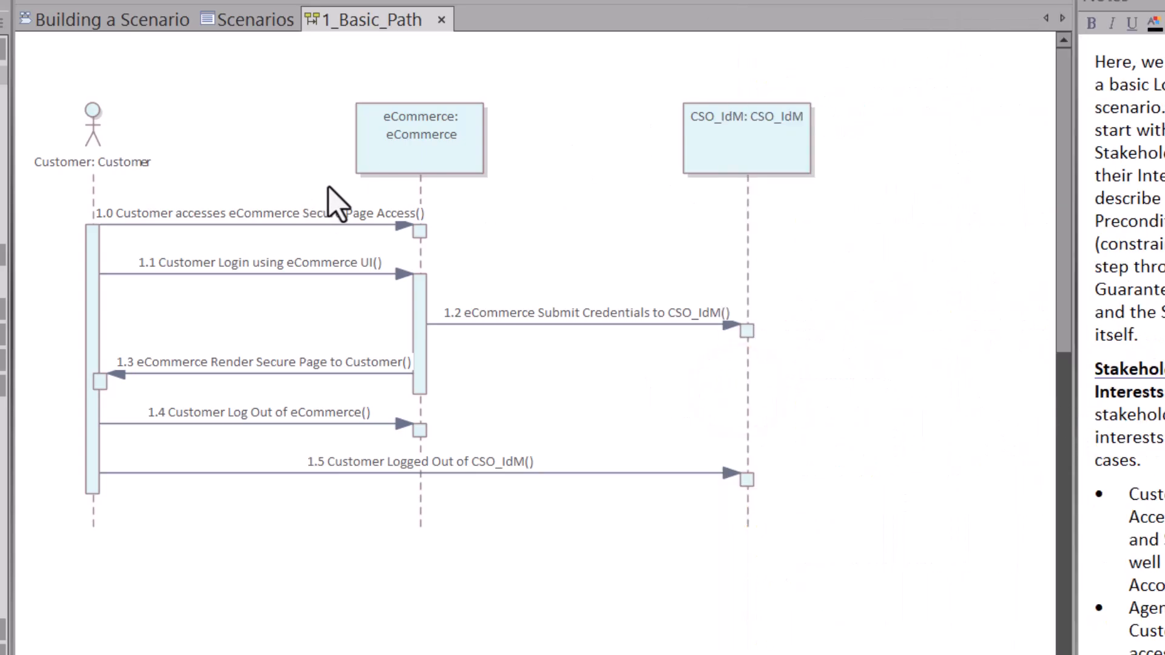
- Generate an Internal TestCase from the UC#1 Access Management (Login) scenarios and close the completion message
click(249, 22)
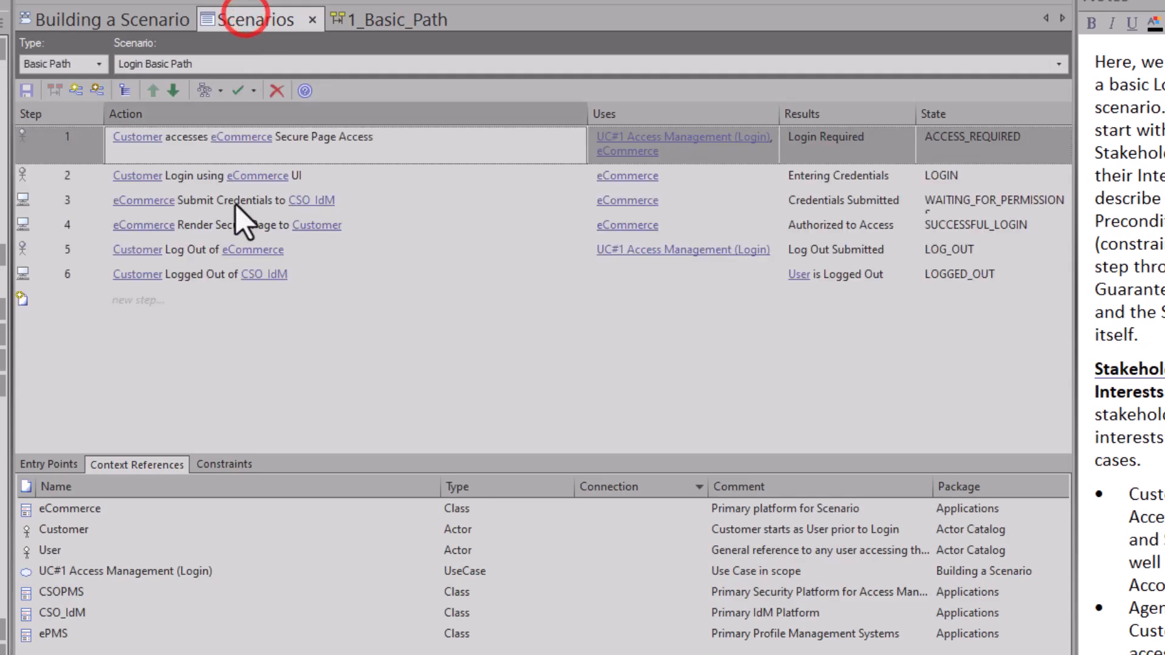
click(218, 91)
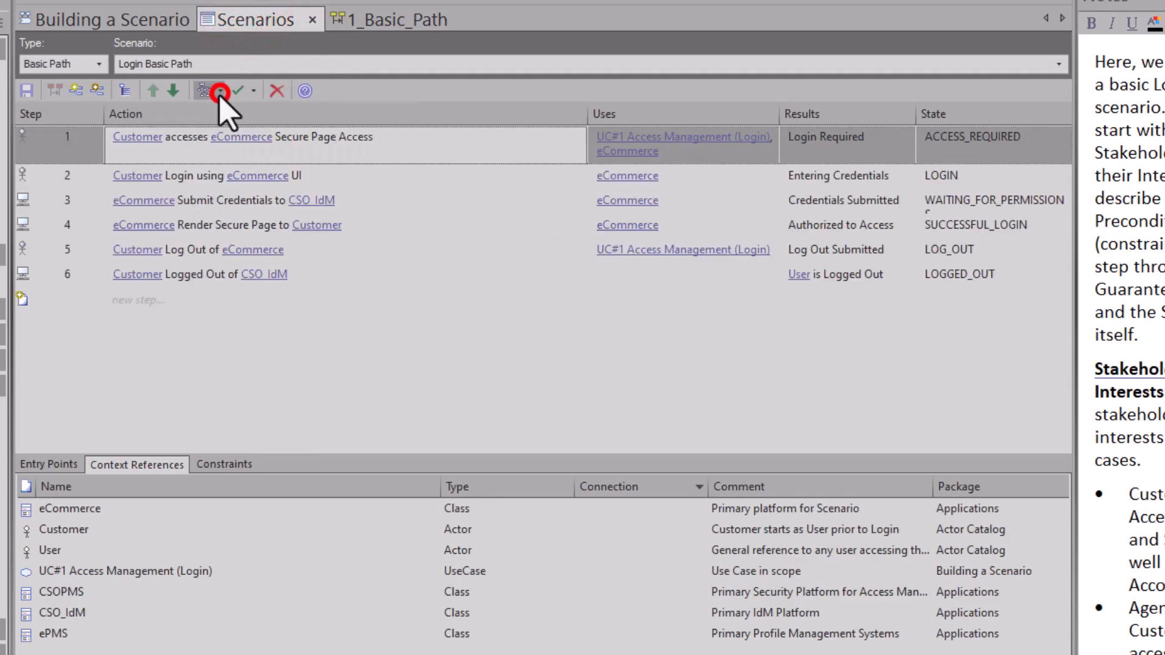
click(253, 91)
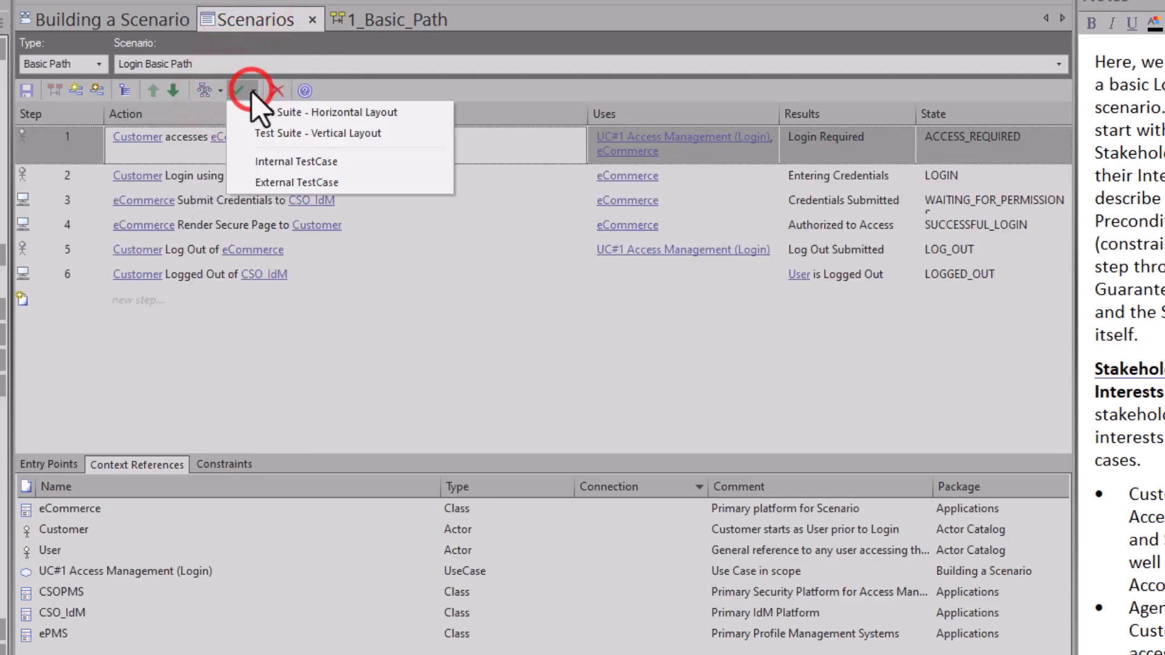
click(322, 165)
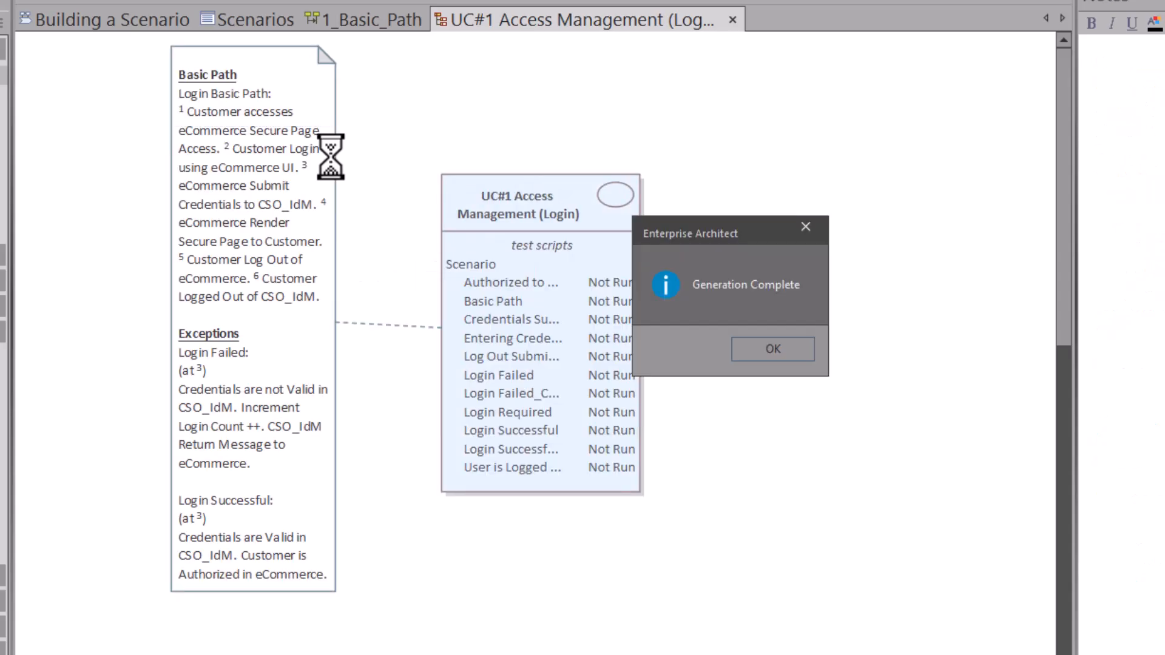
click(788, 350)
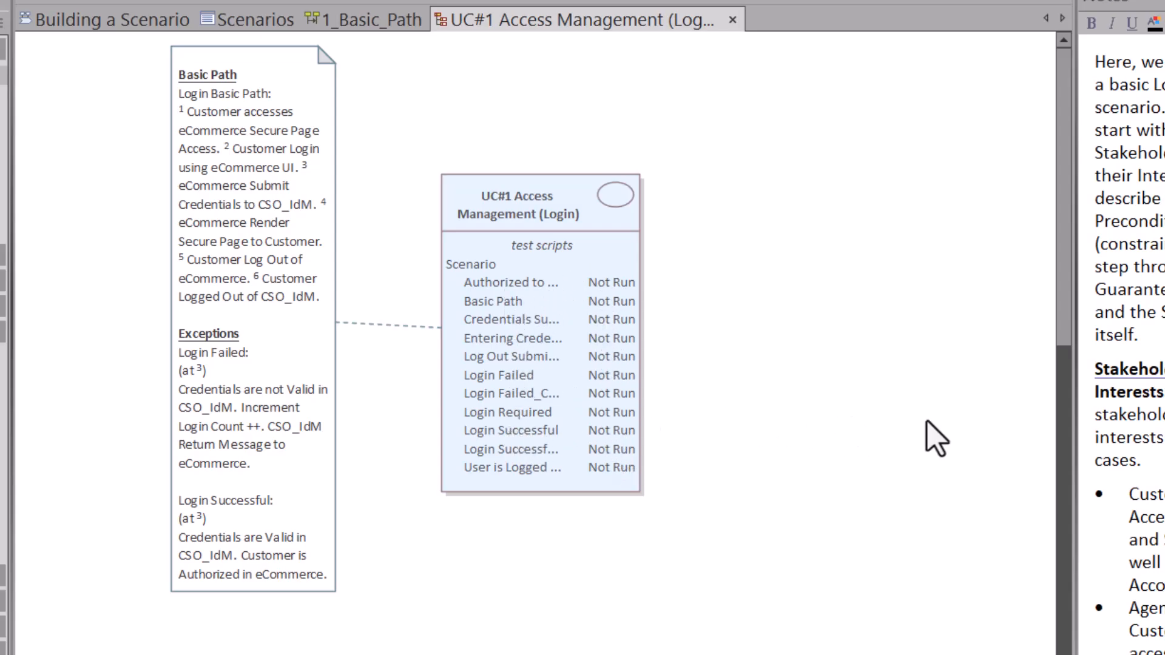
- Widen the Notes window again and return to the Login Basic Path in the Scenarios view
drag(1073, 437, 792, 479)
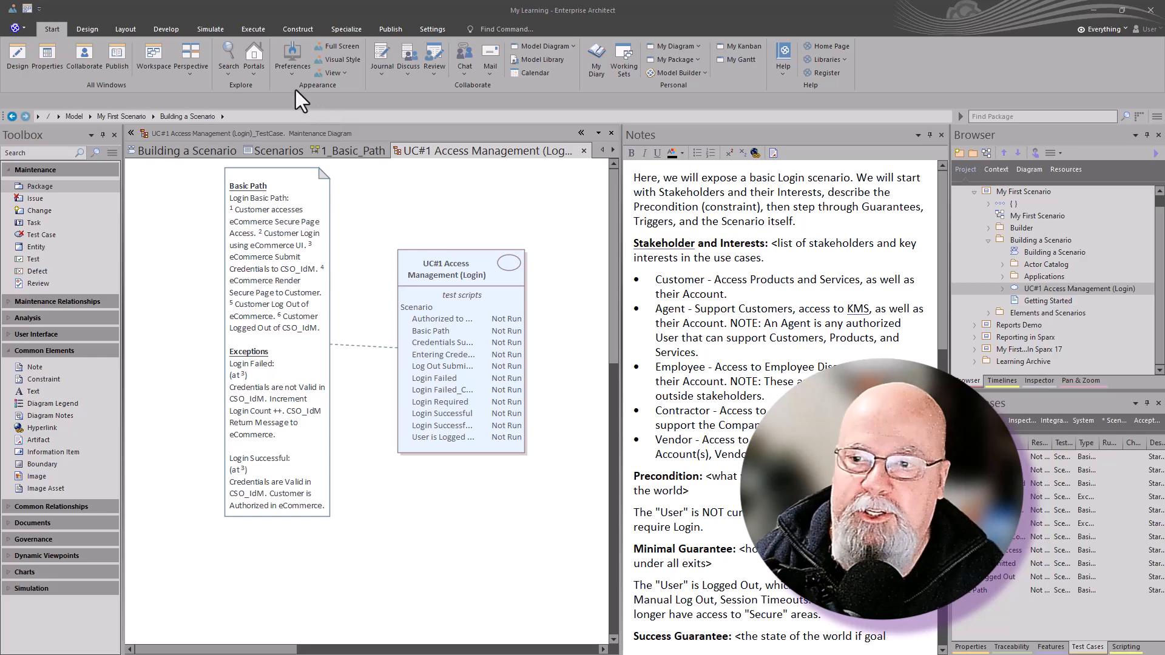
click(351, 149)
click(284, 150)
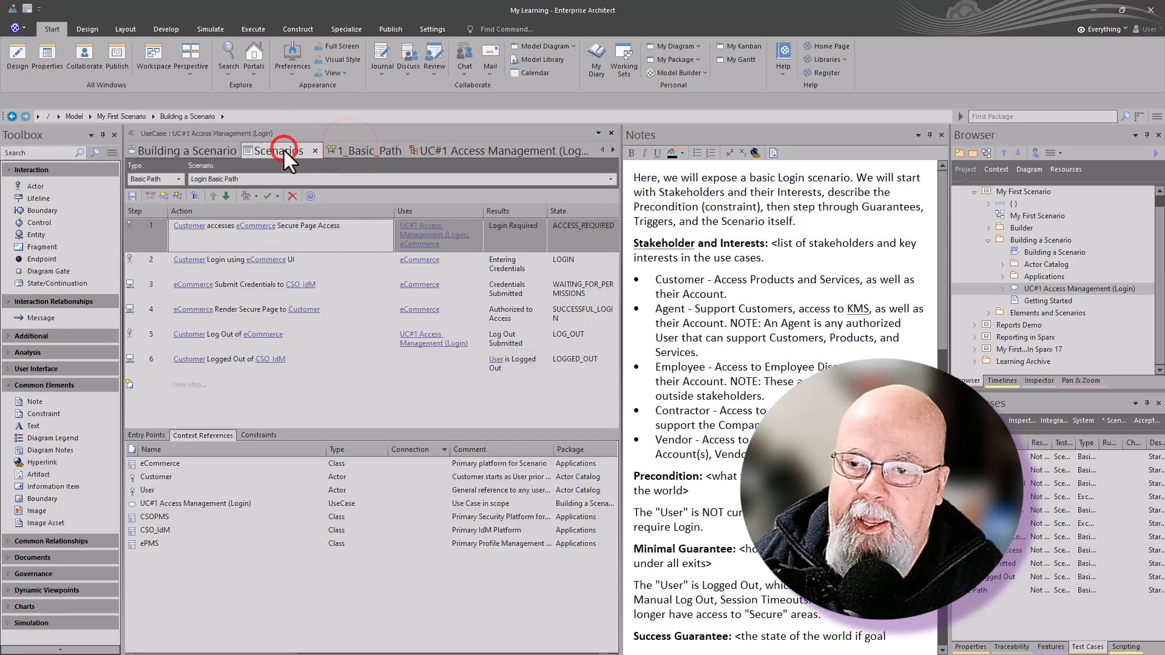